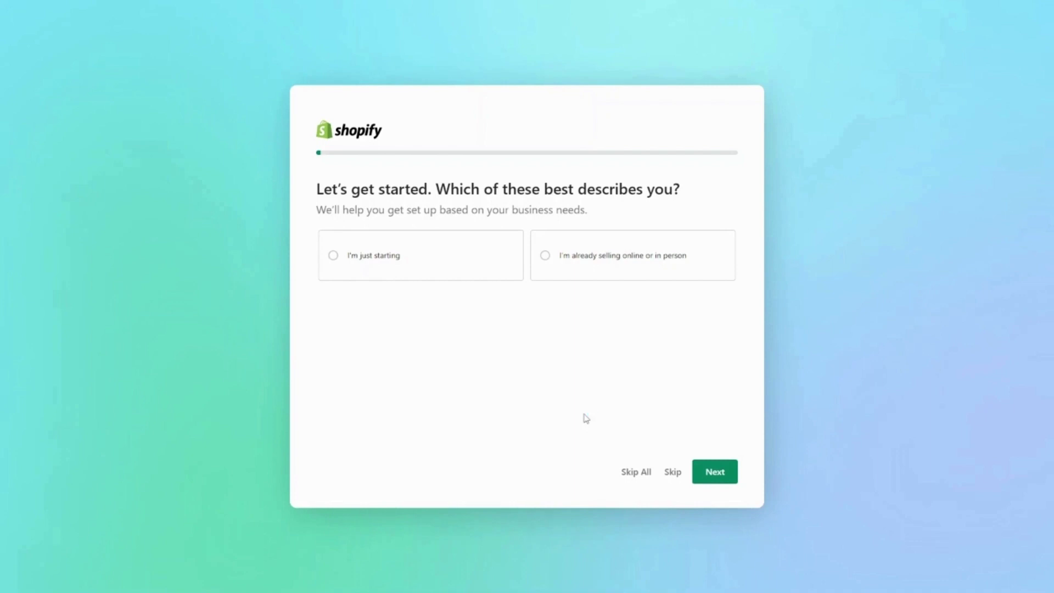
Answer the onboarding questions by choosing "I'm just starting" and "An online store" as the place to sell
click(435, 273)
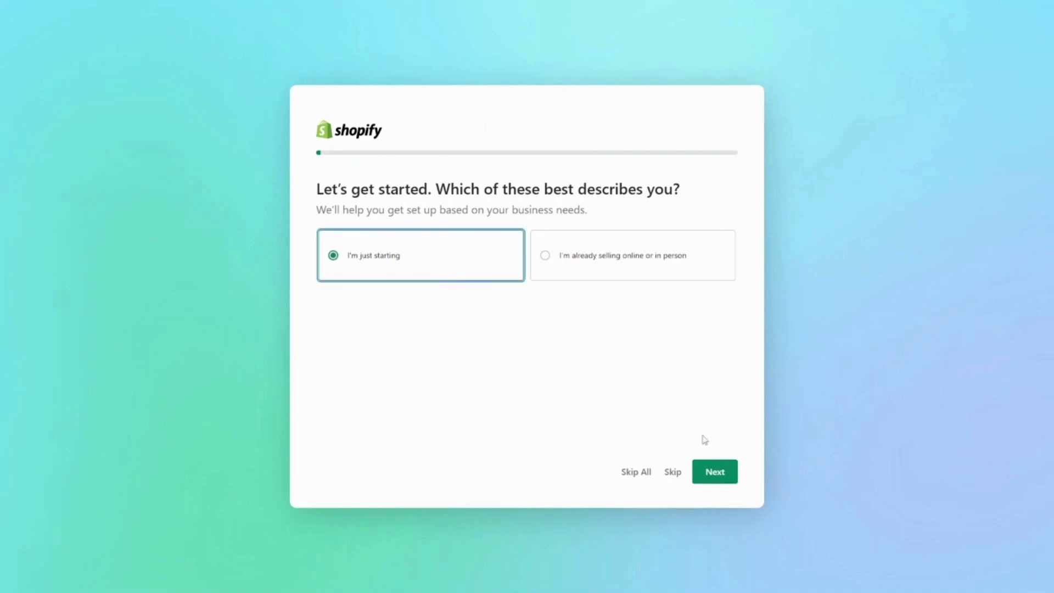
click(719, 479)
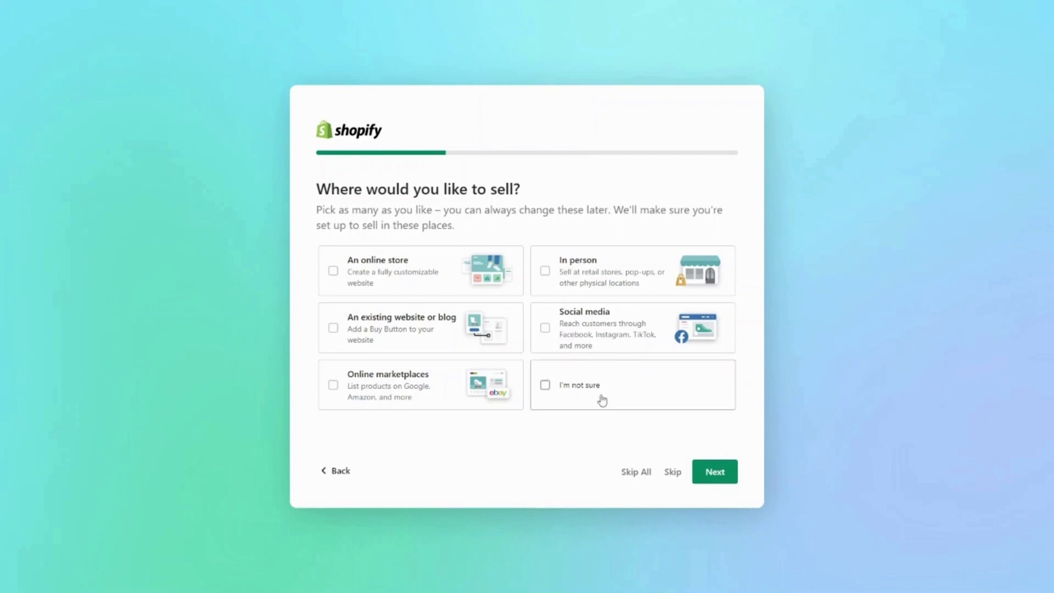
click(424, 281)
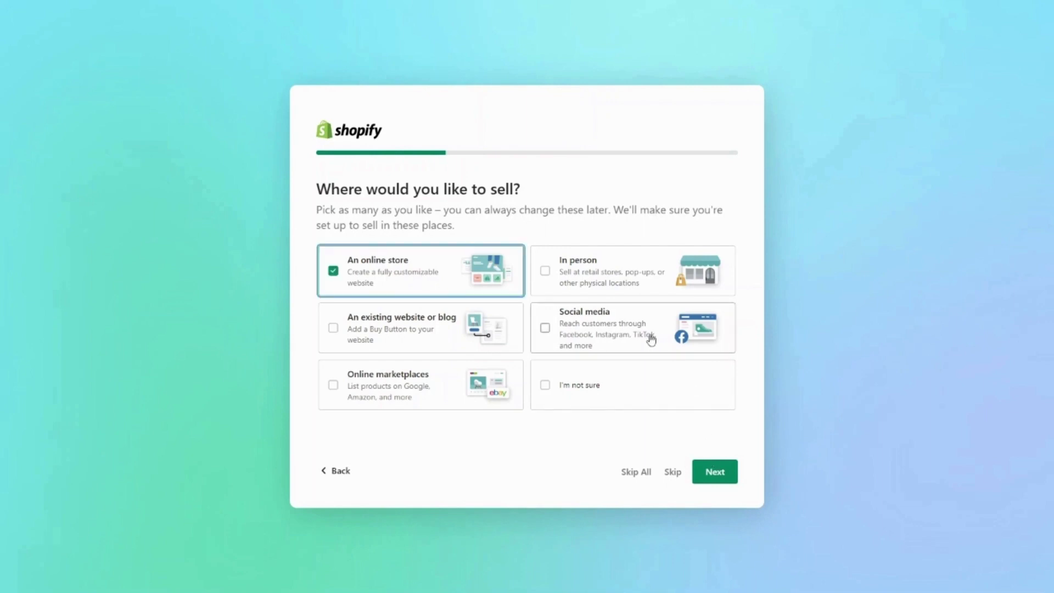
click(716, 472)
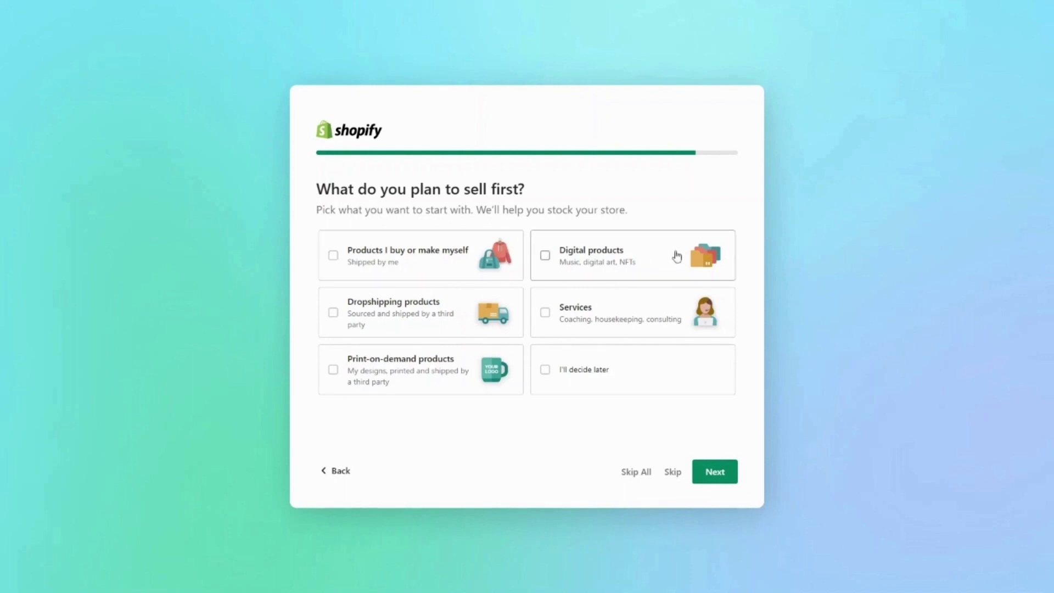
Choose "Products I buy or make myself" as what to sell first and continue with the existing account
click(423, 273)
click(715, 472)
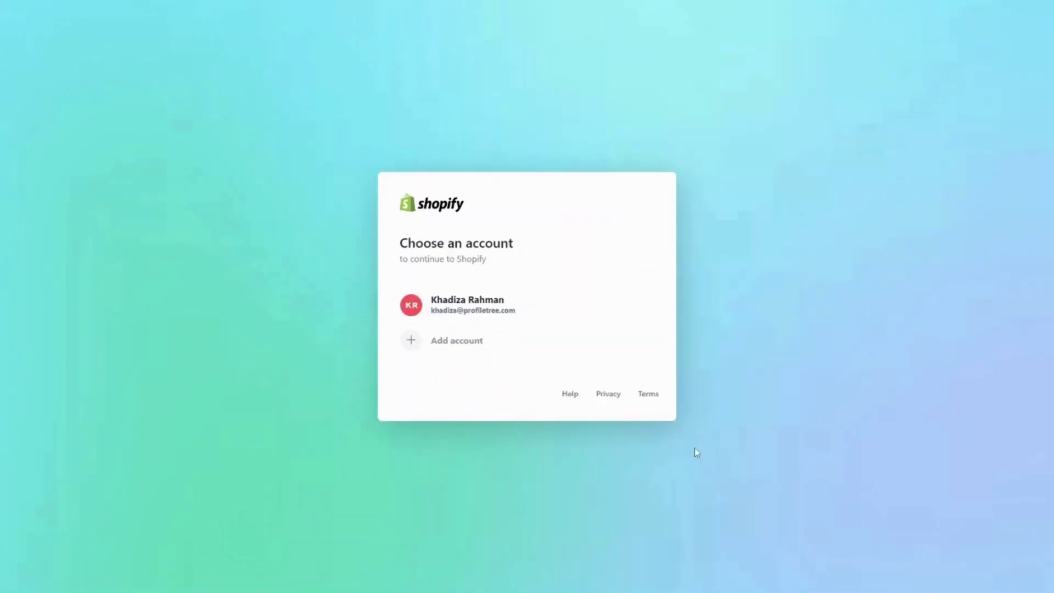
click(530, 313)
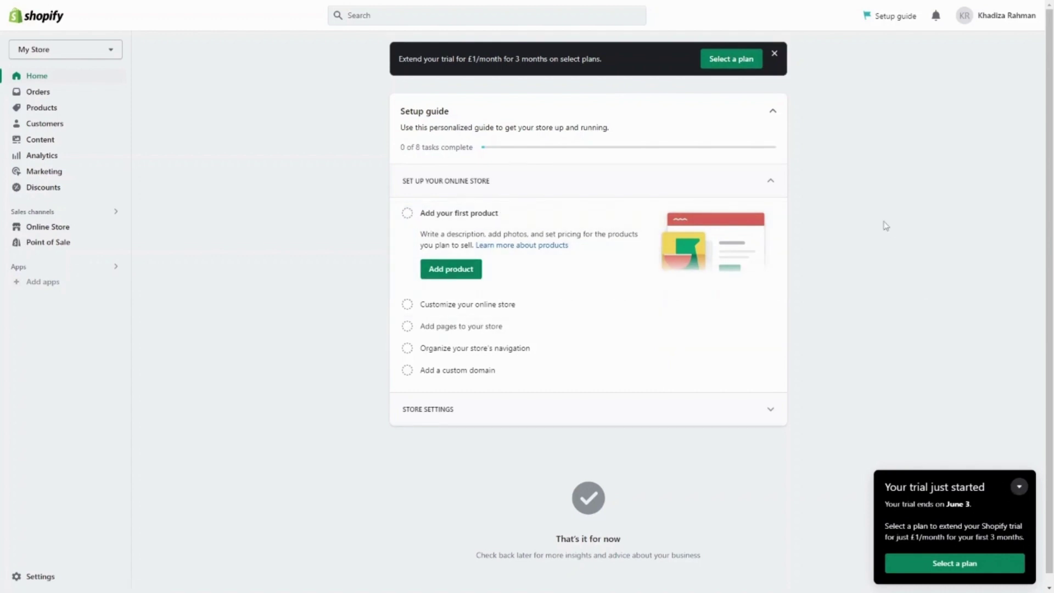
Collapse the trial notice and start adding a new product to the store
click(1018, 486)
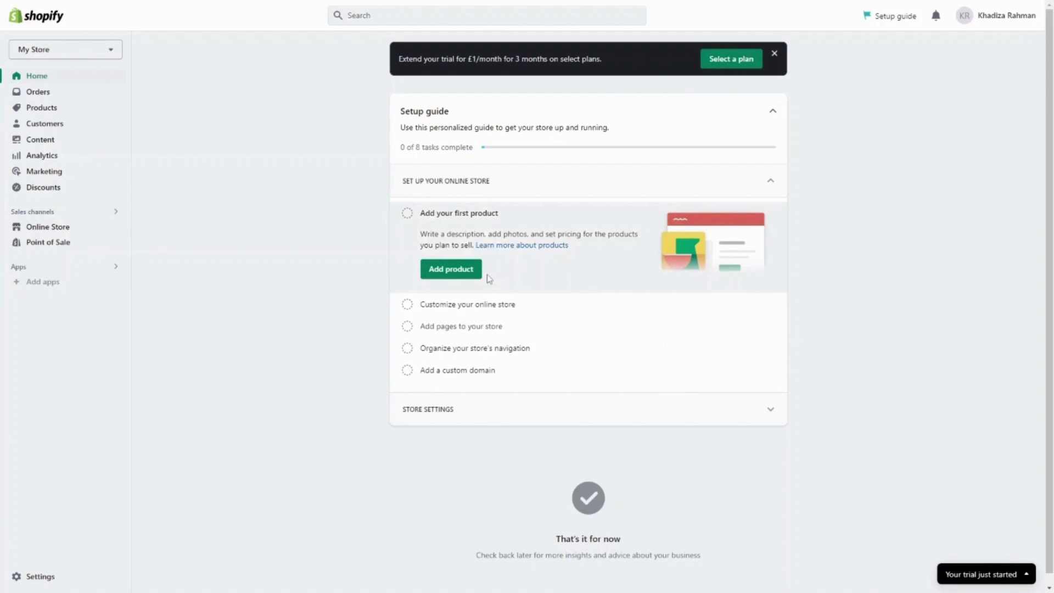
click(47, 113)
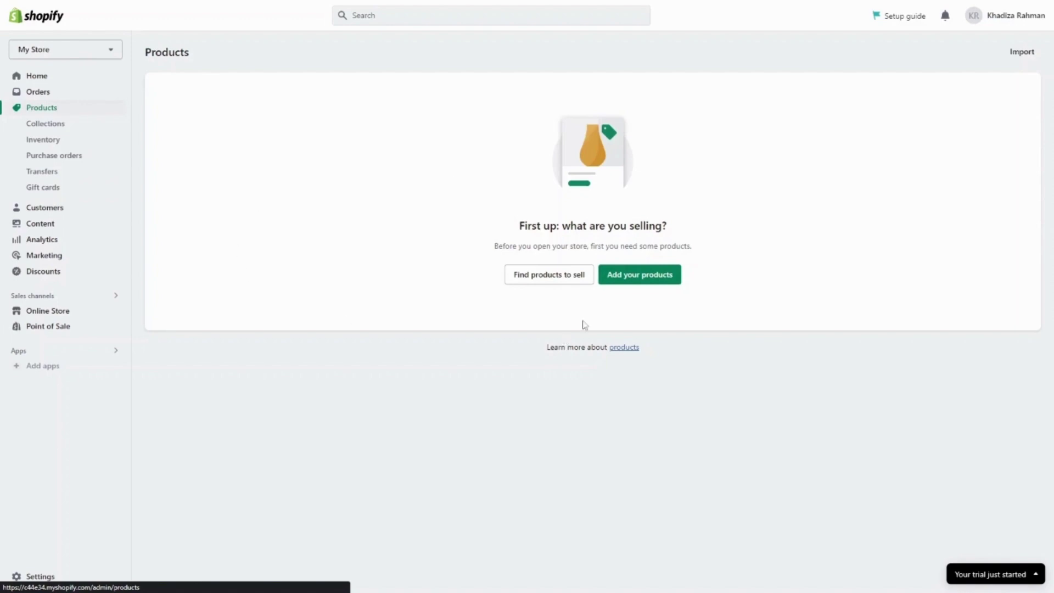
click(631, 280)
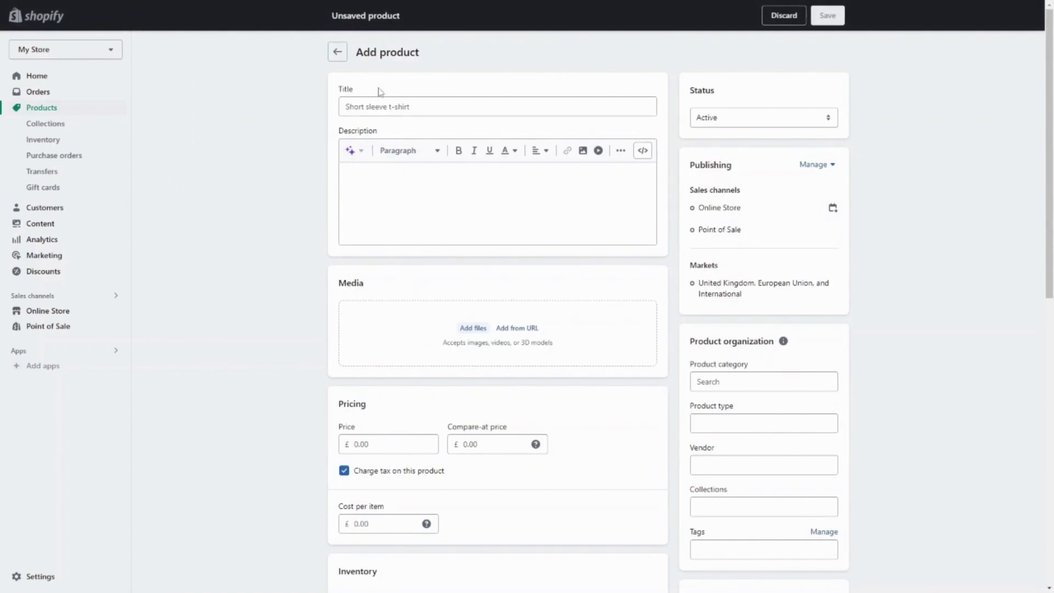
Title the new product "White Sneakers"
click(383, 114)
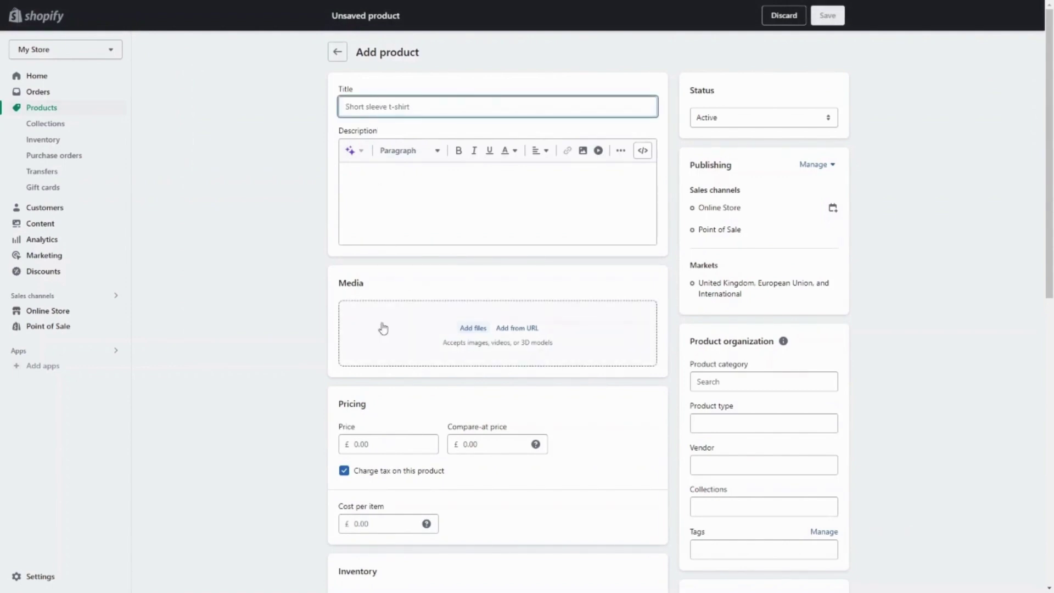
scroll(383, 336, down, 1)
scroll(387, 406, up, 1)
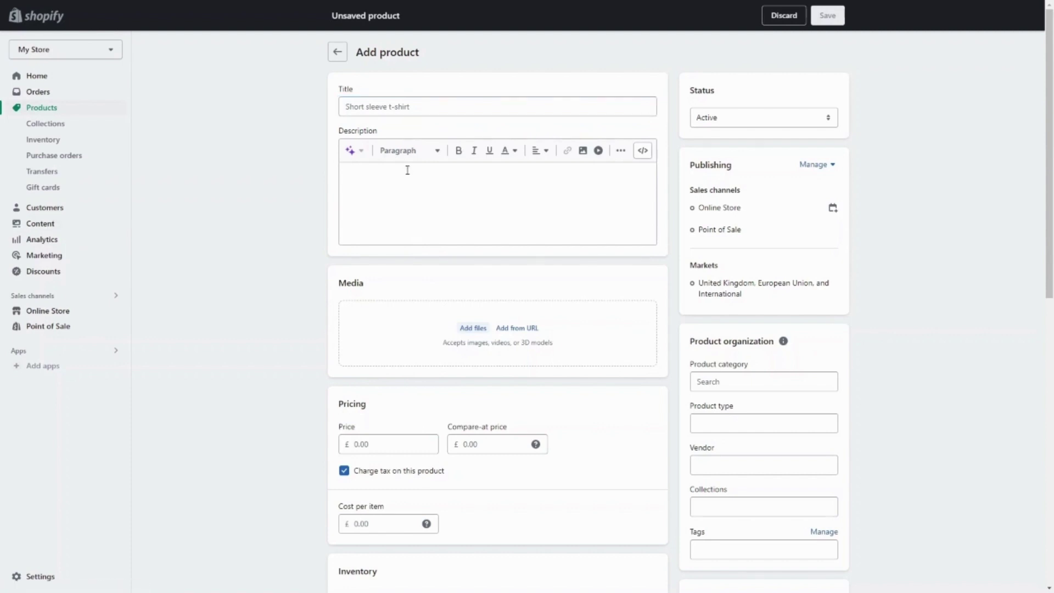
click(410, 105)
text(Whit)
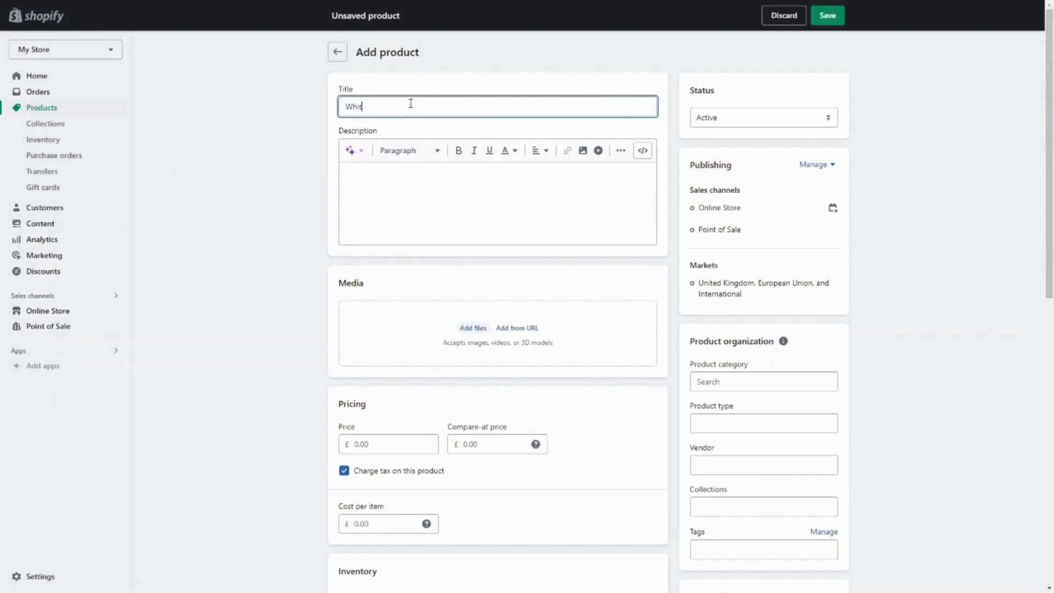
text(e Sneaker)
Upload the sneaker photo from the Downloads folder as the product's media
click(474, 328)
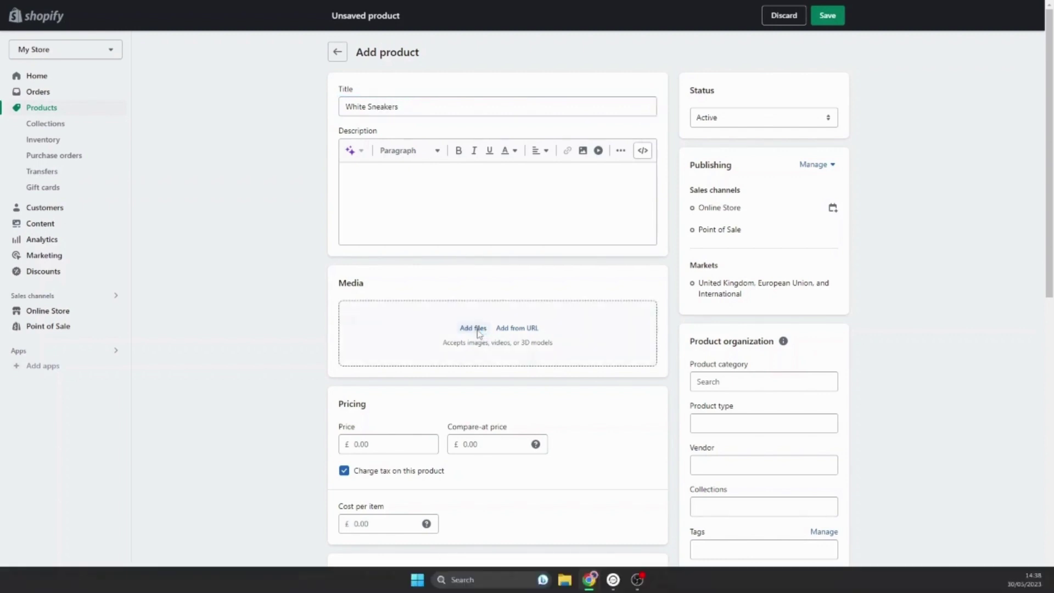
scroll(384, 192, down, 5)
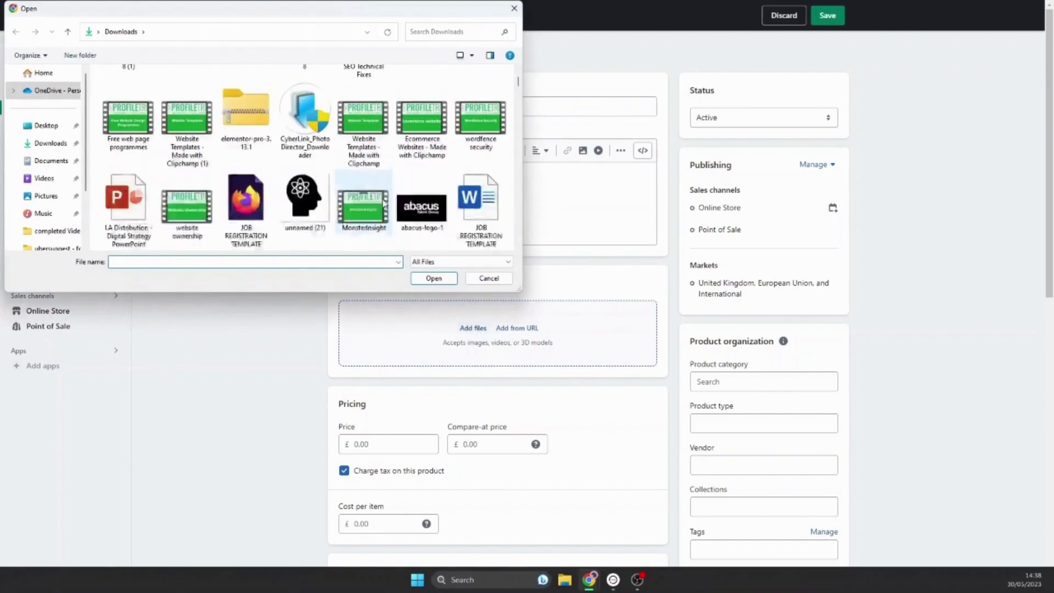
click(363, 116)
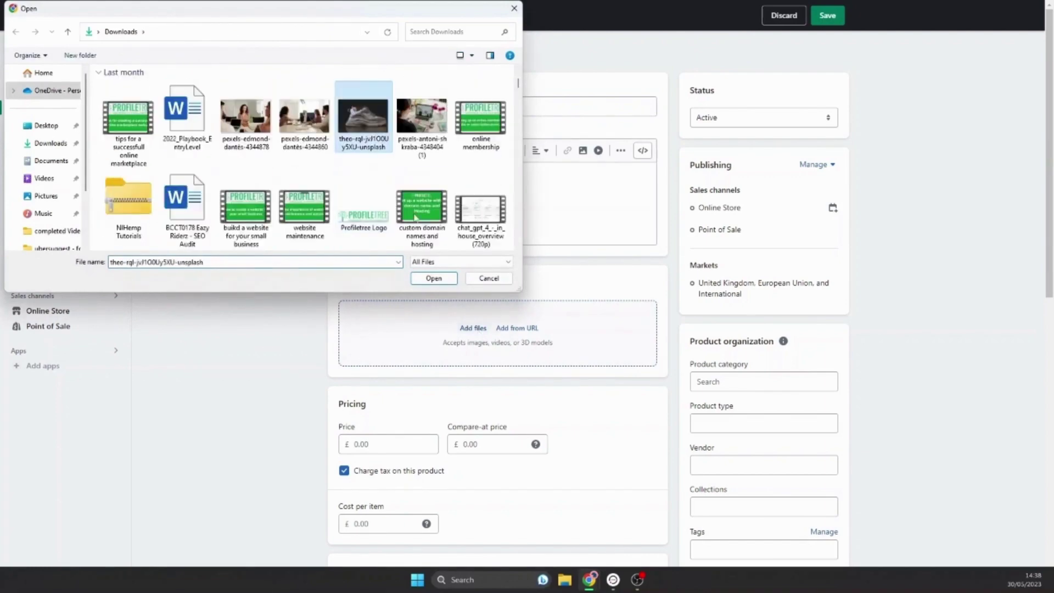
click(434, 278)
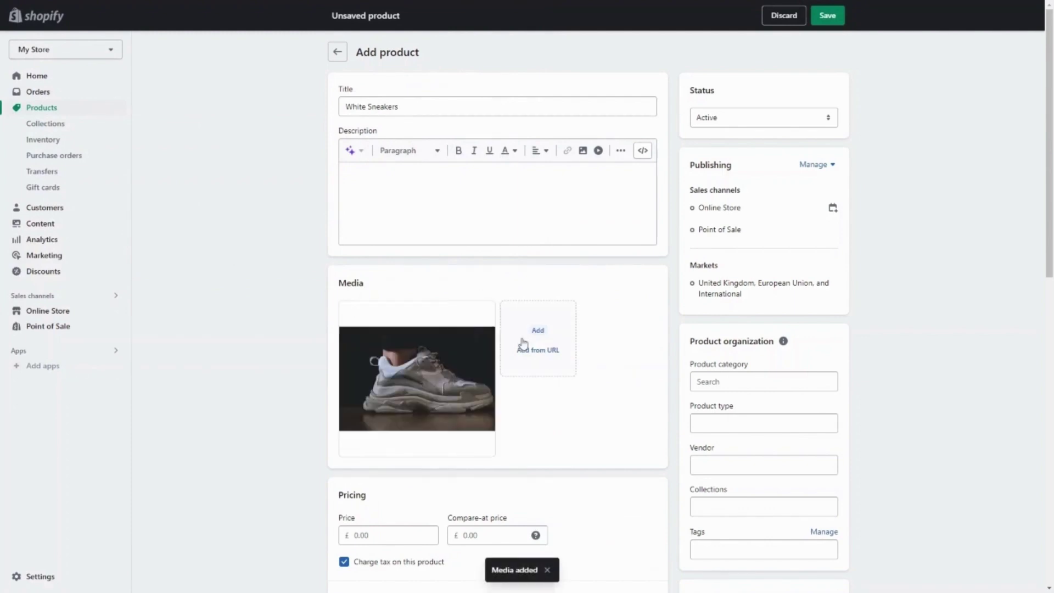
Open the product description generator and enter the keywords "white sneakers, mens, comfy, on trend"
scroll(495, 423, down, 2)
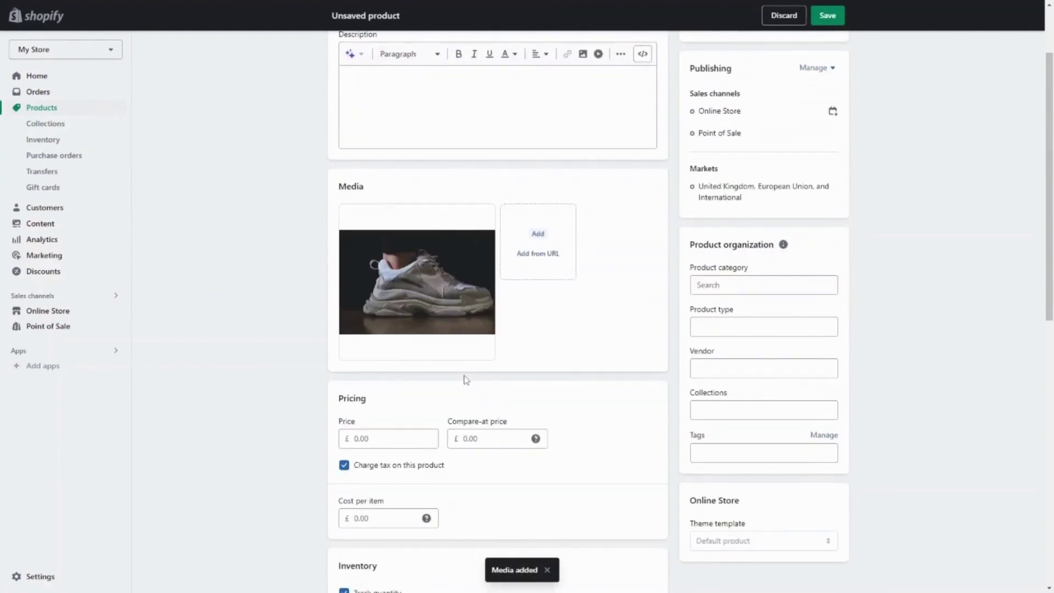
scroll(463, 379, up, 2)
click(444, 189)
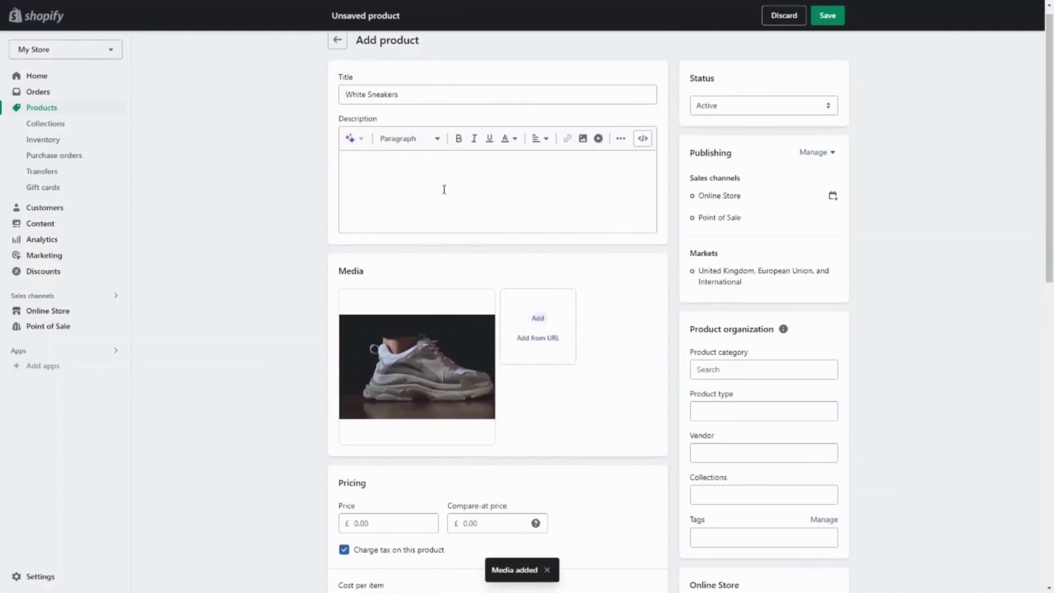
click(352, 140)
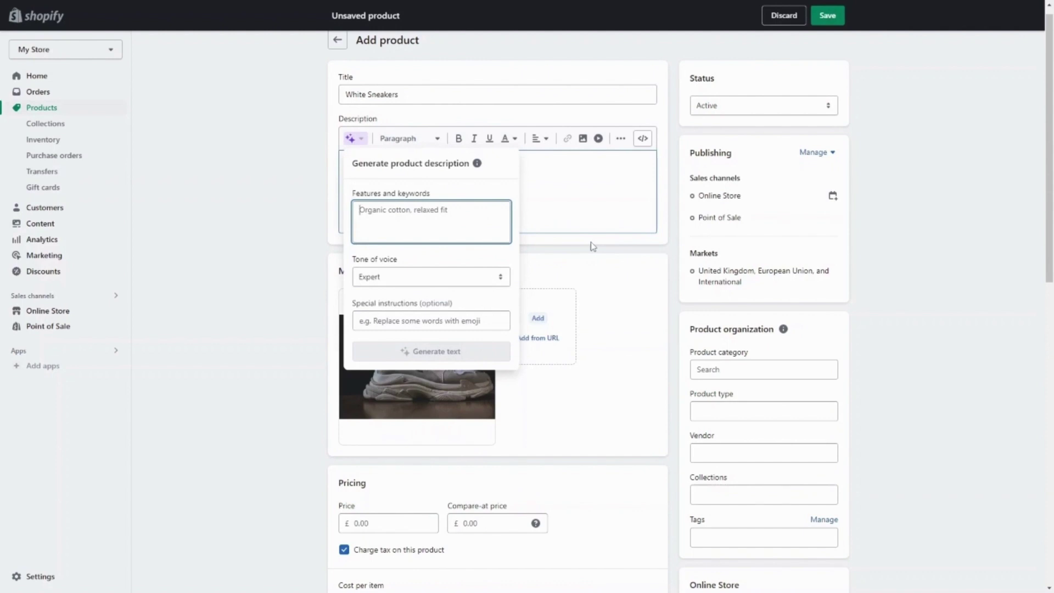
text(wh)
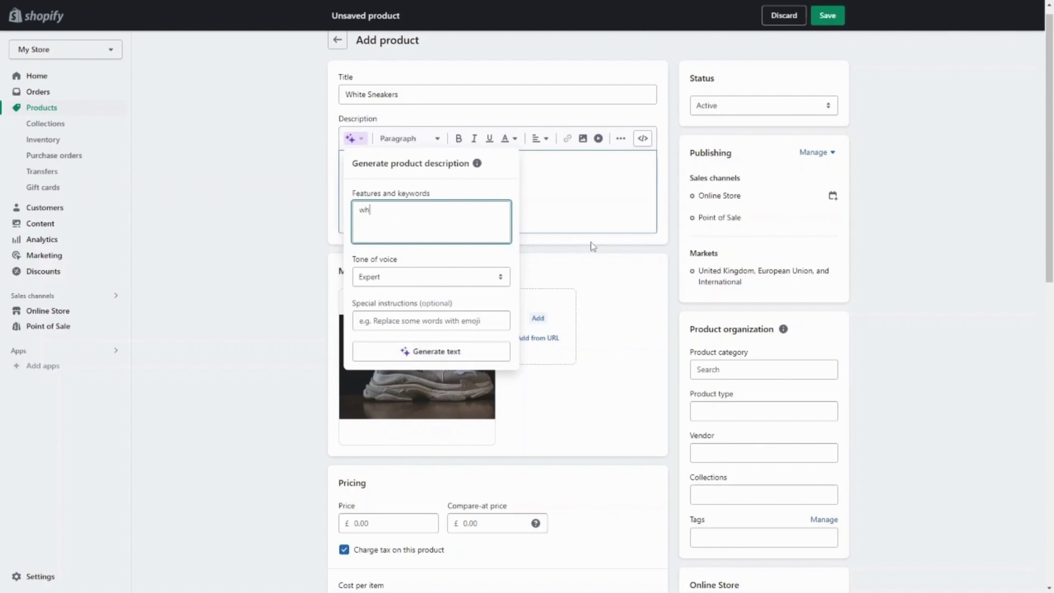
text(ite sneakers, mens, comfy, on trend)
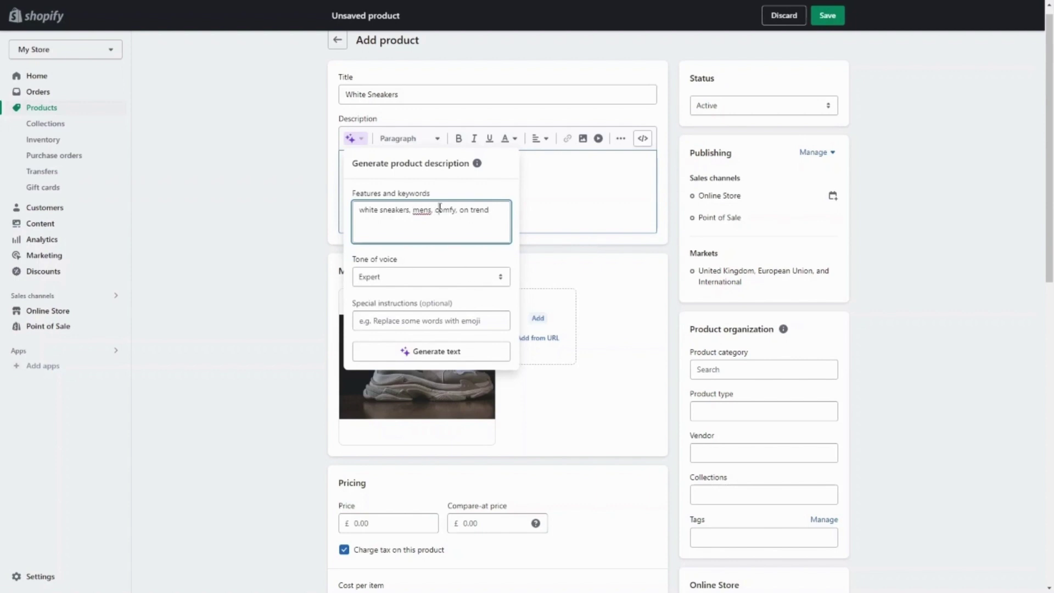
Generate the product description in the Expert tone of voice and keep the suggestion
click(409, 280)
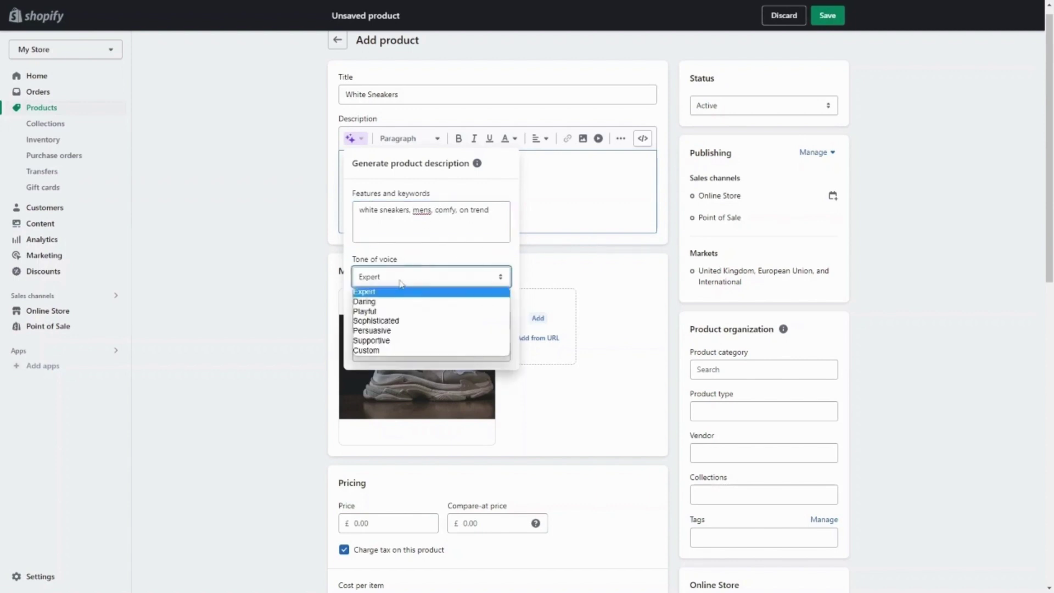
click(401, 292)
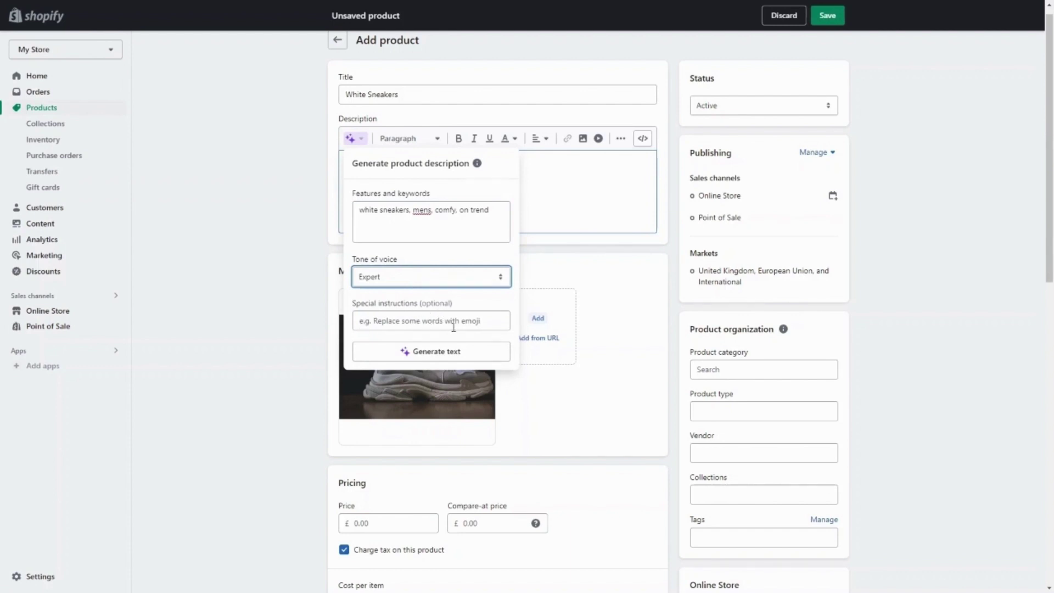
click(466, 354)
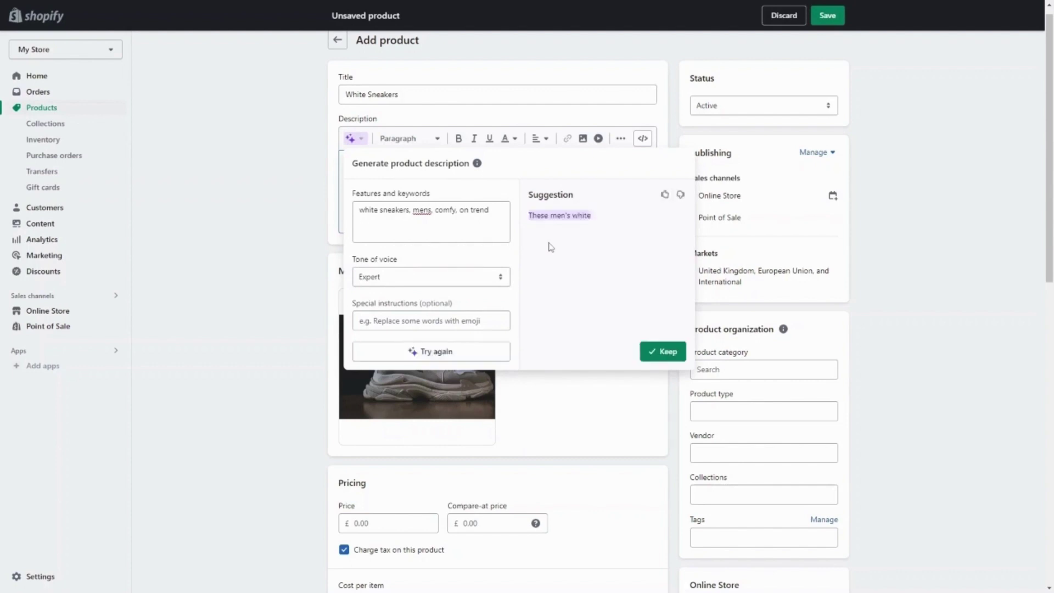
click(668, 351)
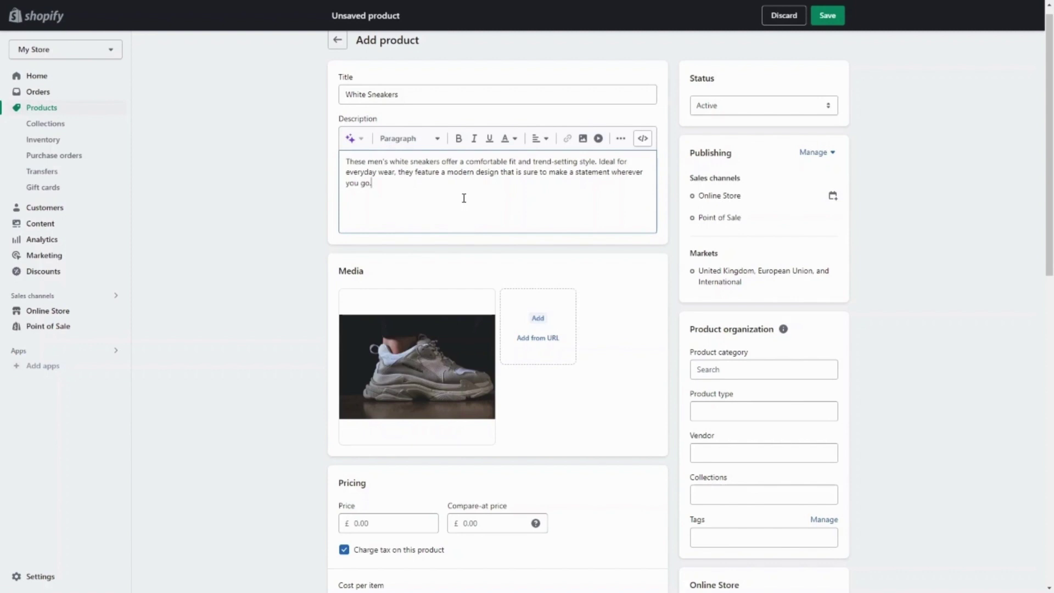
Set the product's price to £25.00
scroll(464, 198, down, 5)
click(410, 253)
text(25)
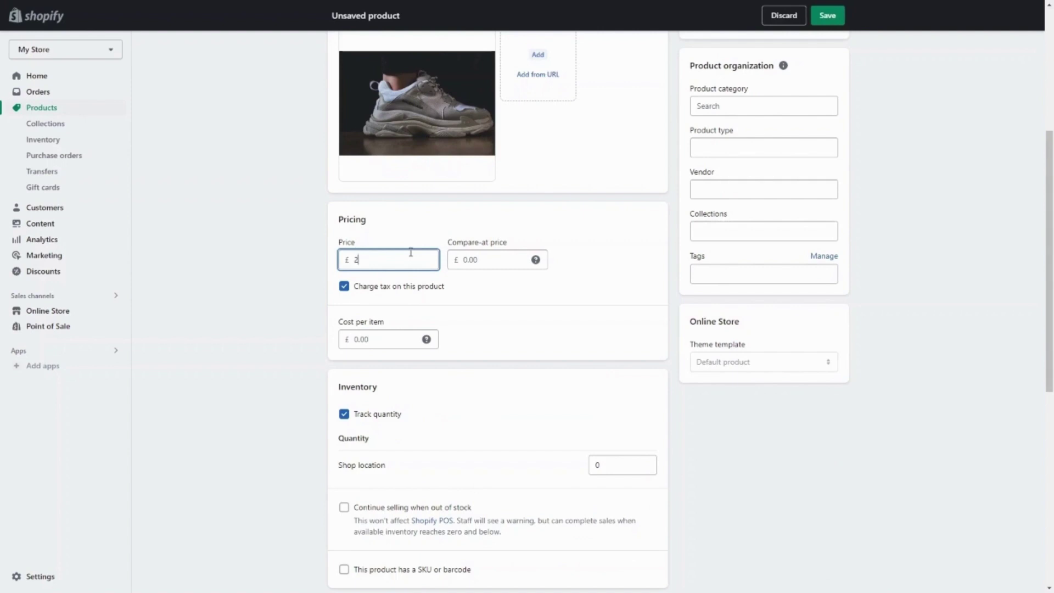
click(499, 302)
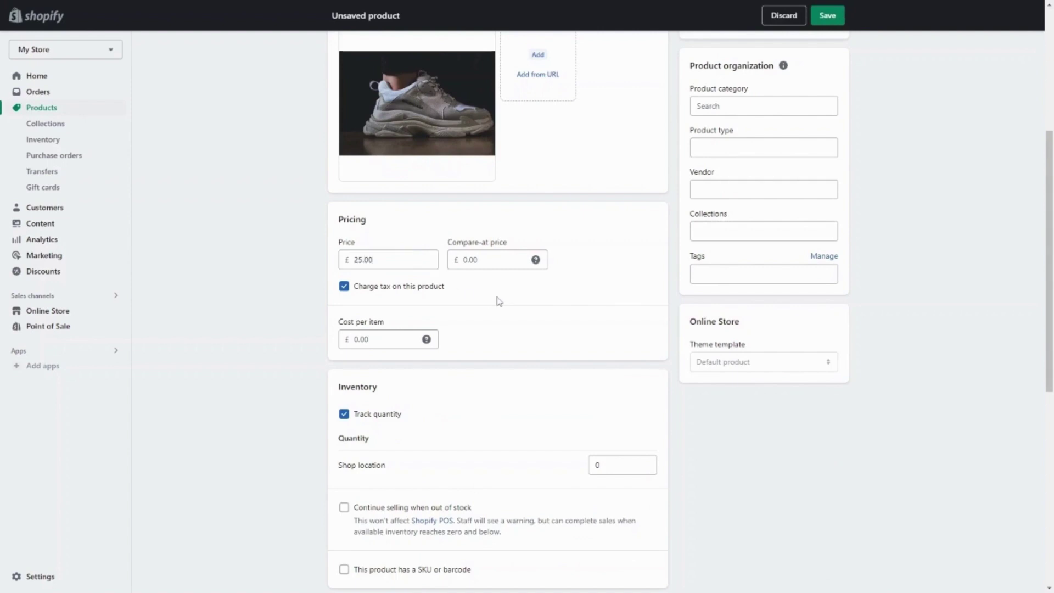
click(471, 259)
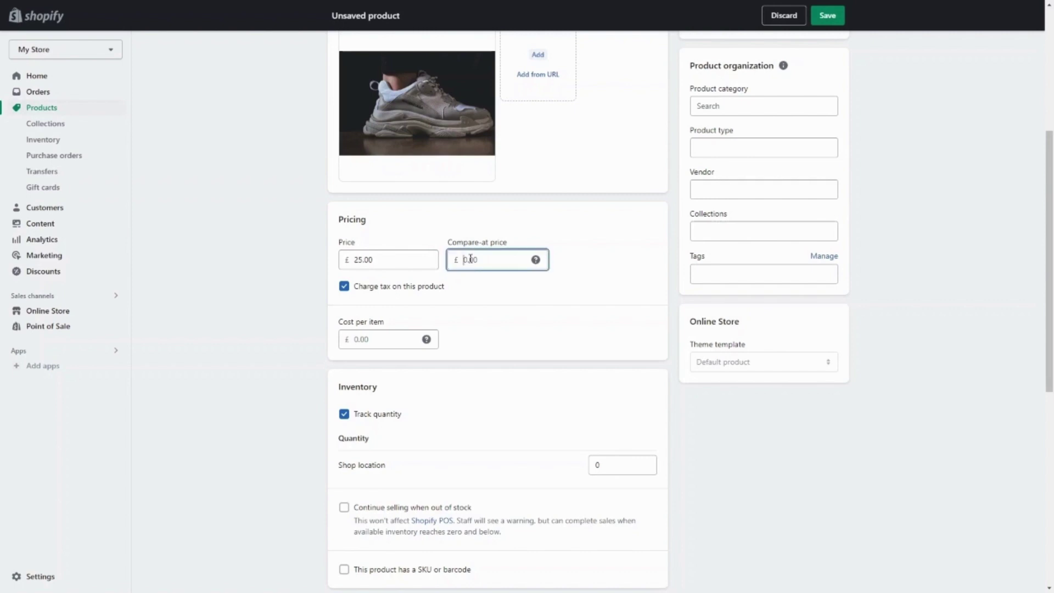
text(15.00)
click(497, 303)
scroll(494, 297, up, 2)
scroll(472, 340, down, 1)
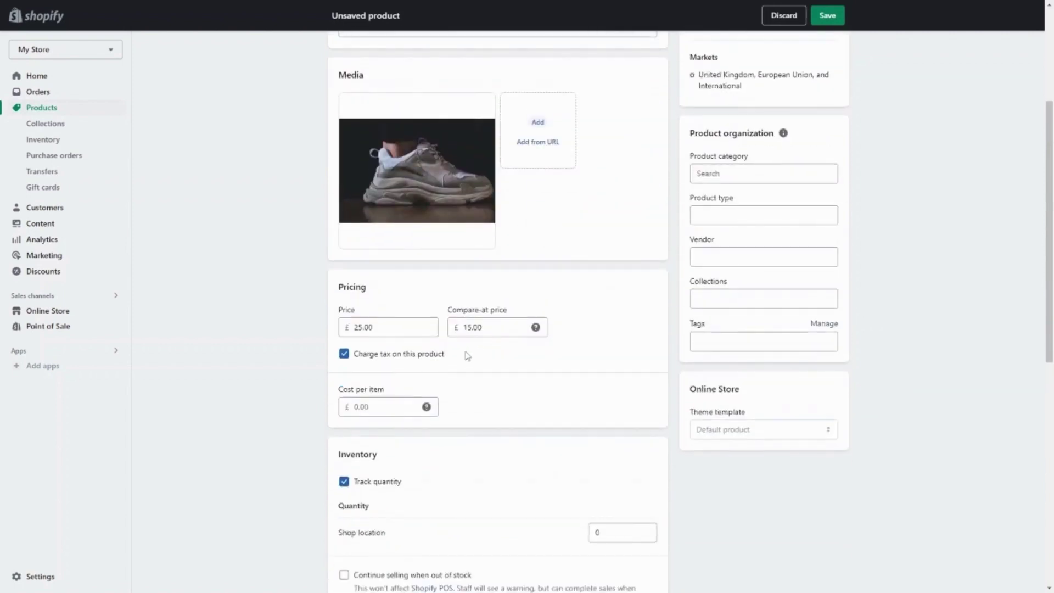
double_click(496, 326)
key(BackSpace)
click(259, 387)
Set the shop location's stock quantity to 50, keeping quantity tracking on and selling when out of stock off
scroll(383, 439, down, 2)
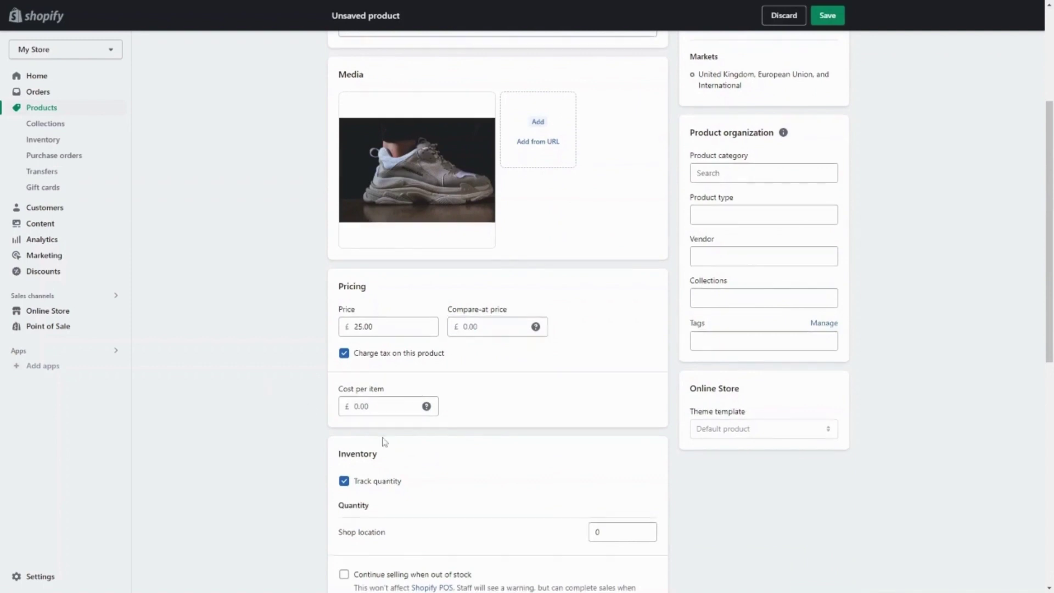
scroll(385, 441, down, 2)
scroll(384, 442, down, 1)
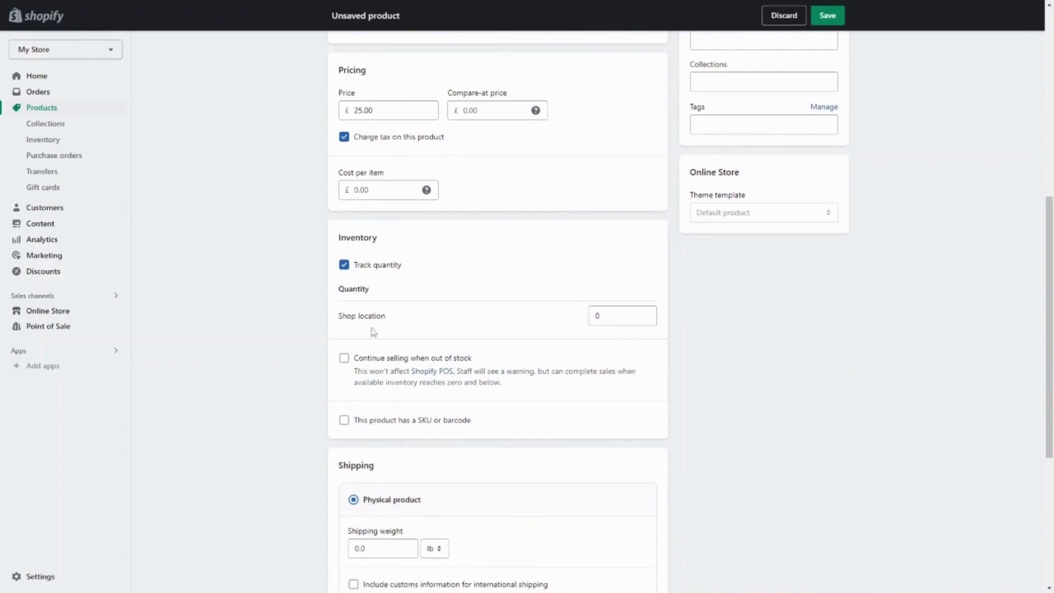
click(344, 266)
click(344, 266)
double_click(611, 312)
text(50)
click(344, 358)
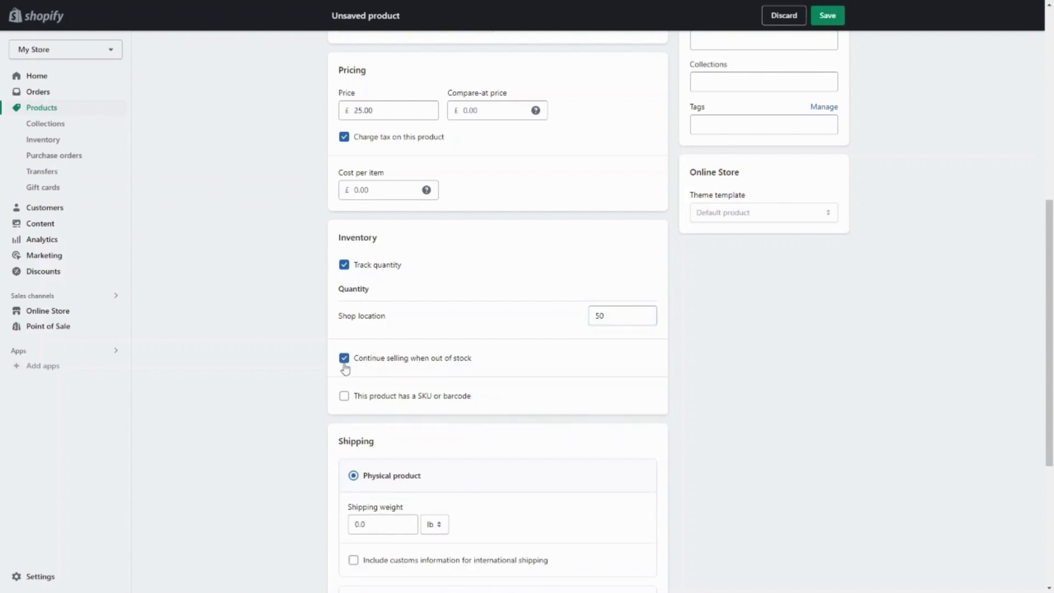
click(345, 363)
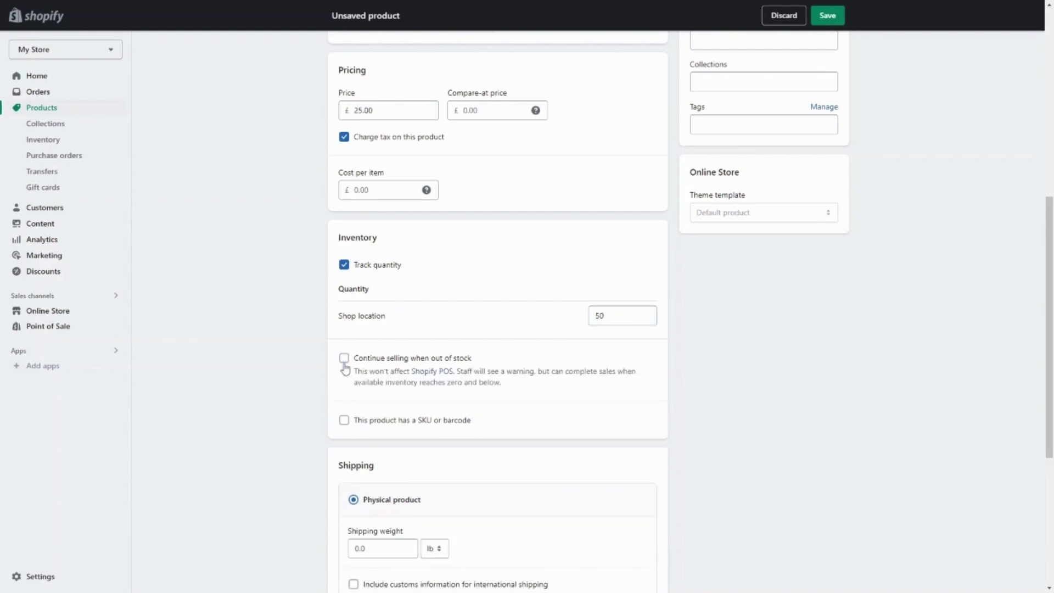
scroll(345, 369, down, 3)
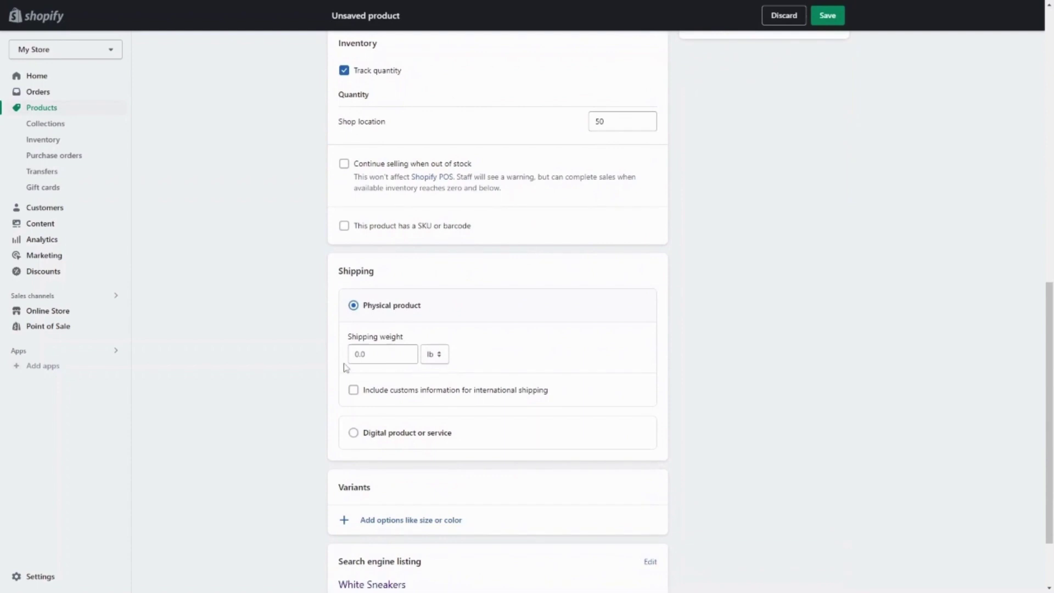
scroll(346, 367, down, 2)
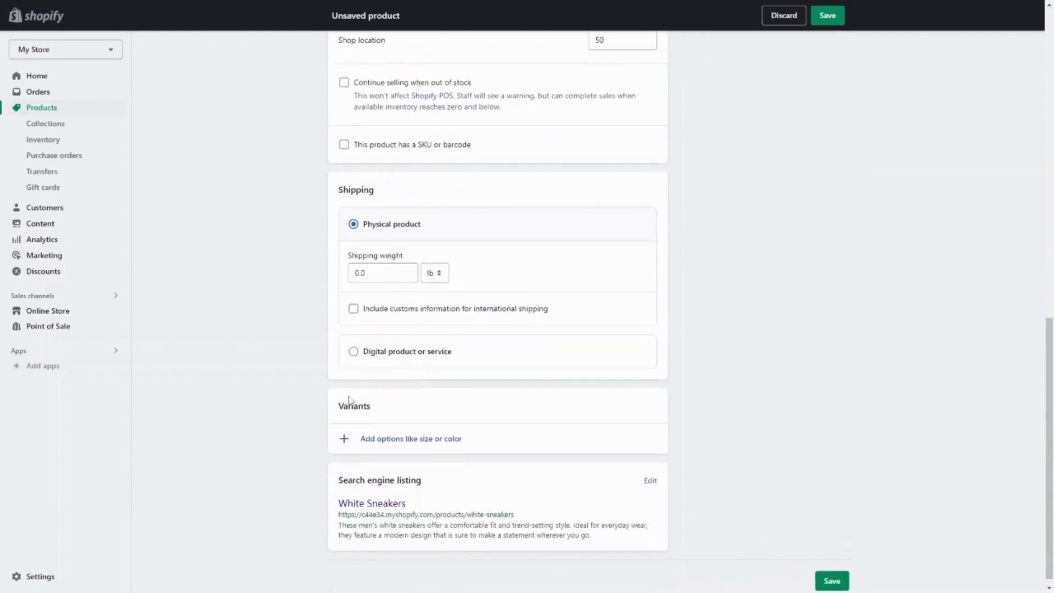
Add a Size variant option to the product with the values 8, 9 and 10
click(352, 449)
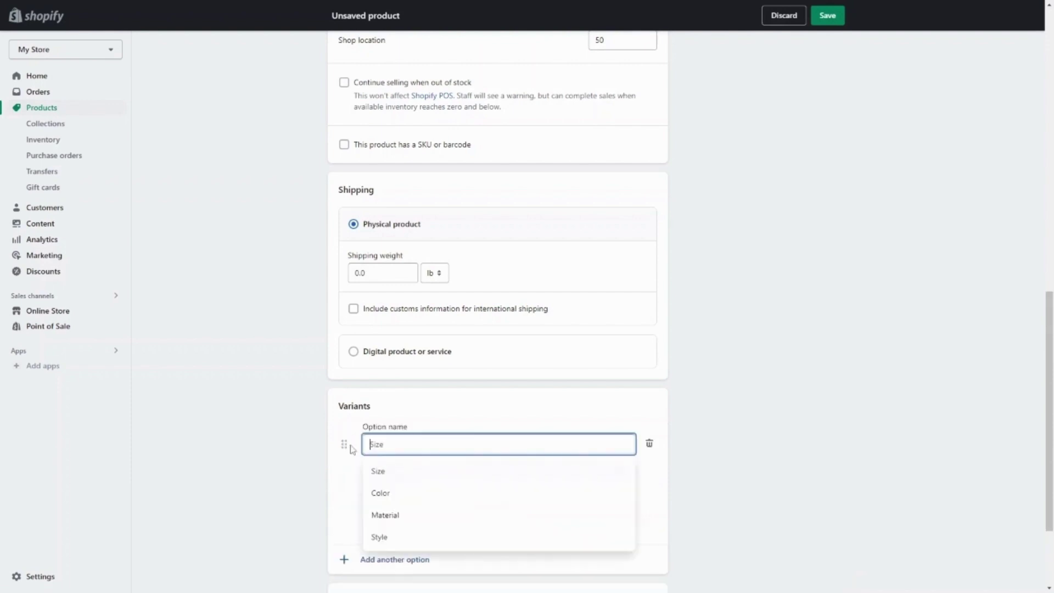
click(393, 472)
click(392, 489)
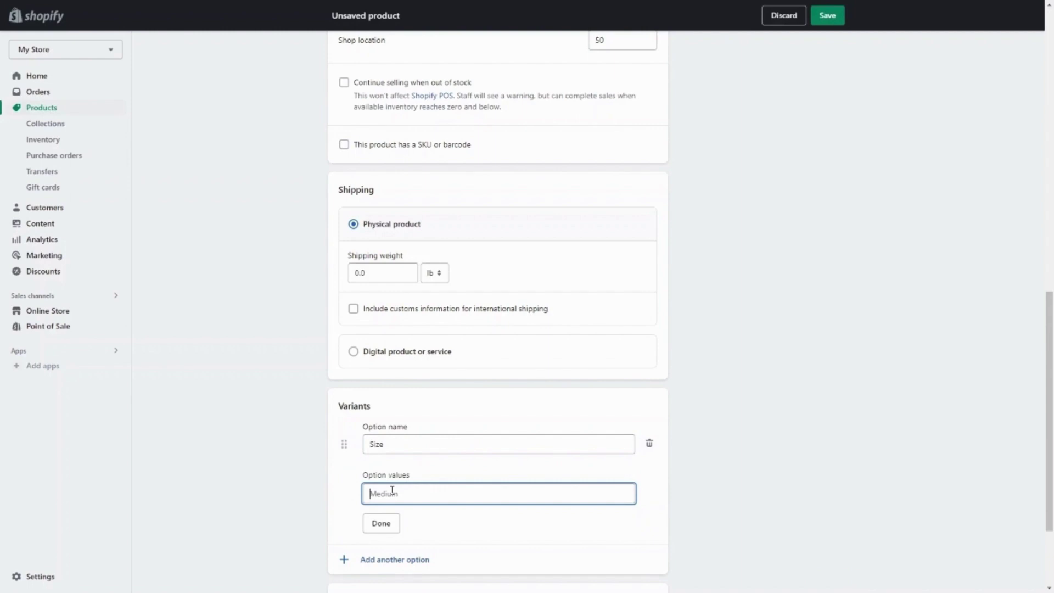
text(8)
key(Tab)
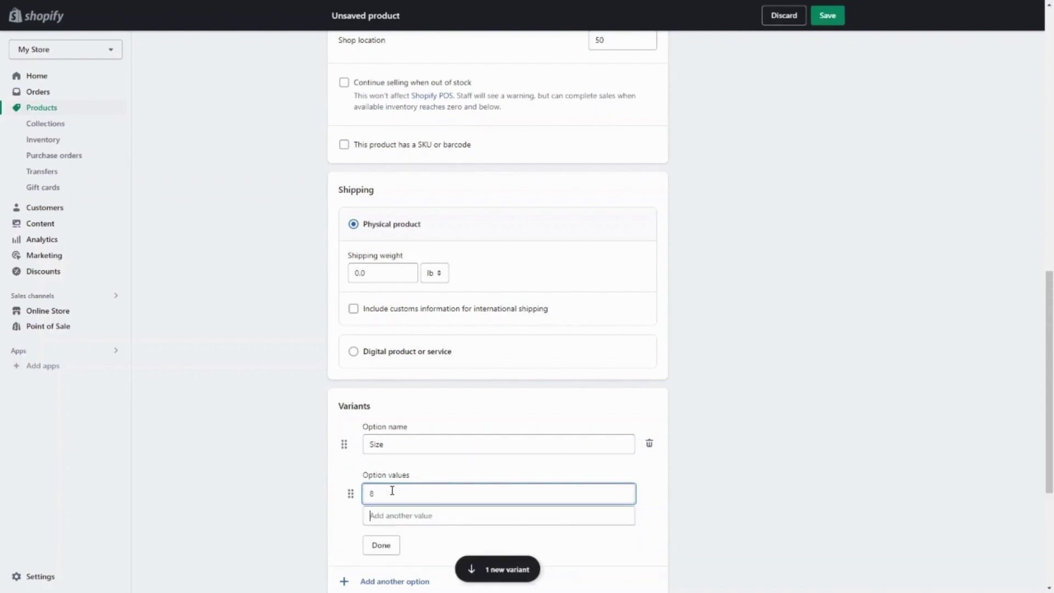
text(9)
click(398, 556)
click(419, 537)
text(10)
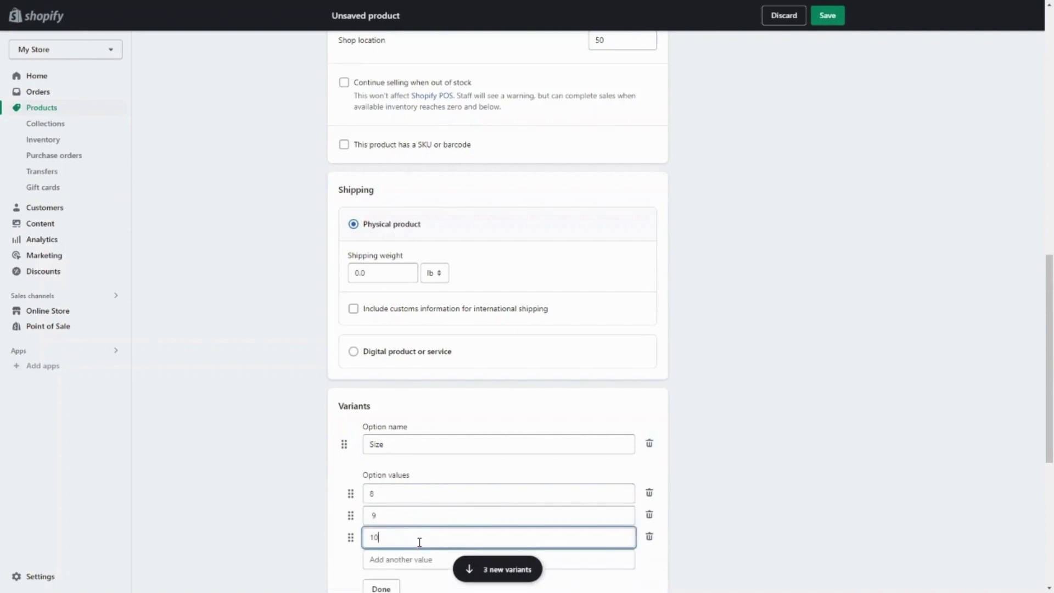
scroll(420, 542, down, 1)
click(386, 487)
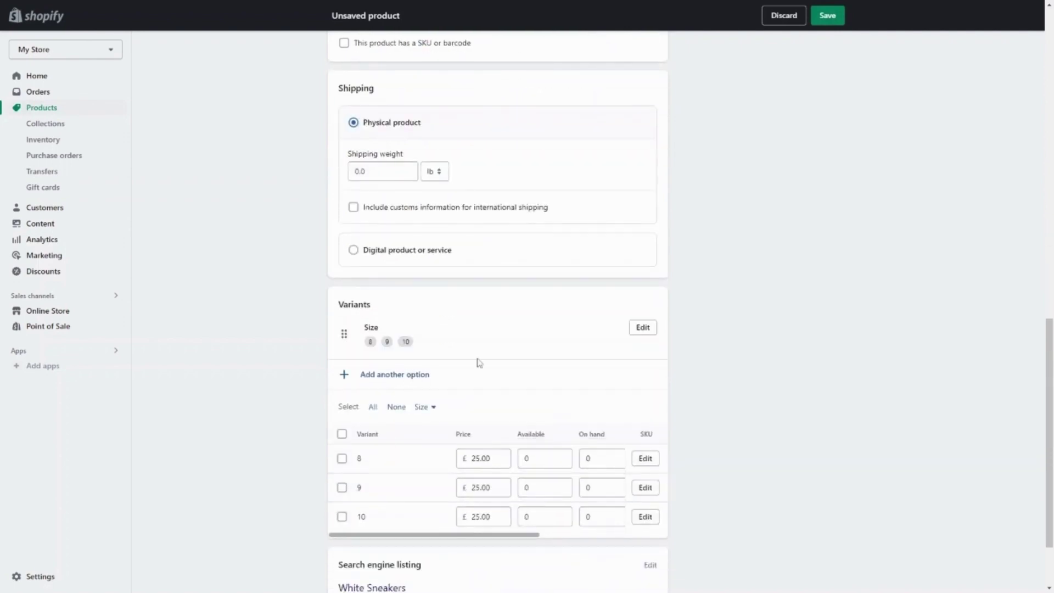
Set the available quantities to 12 for size 8, 5 for size 9 and 20 for size 10
scroll(477, 363, down, 2)
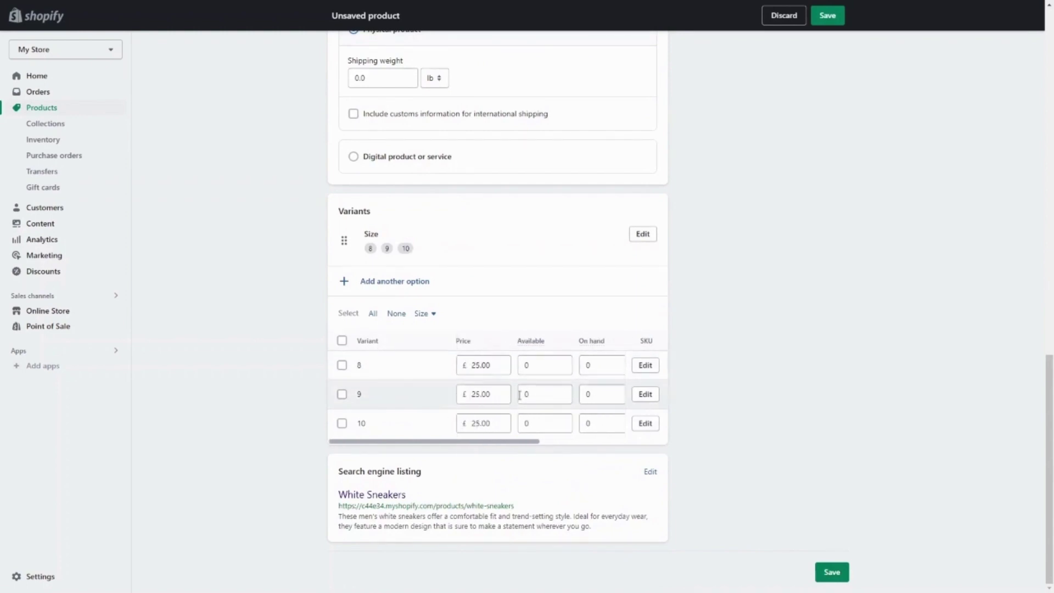
click(487, 365)
text(12)
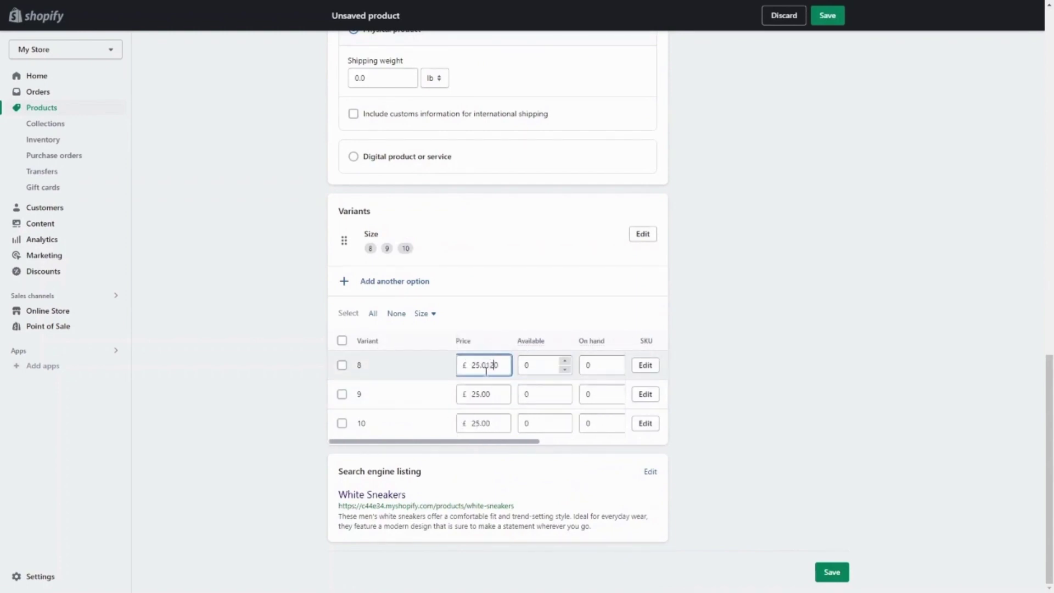
key(BackSpace)
key(BackSpace)
click(555, 369)
text(12)
double_click(547, 396)
text(5)
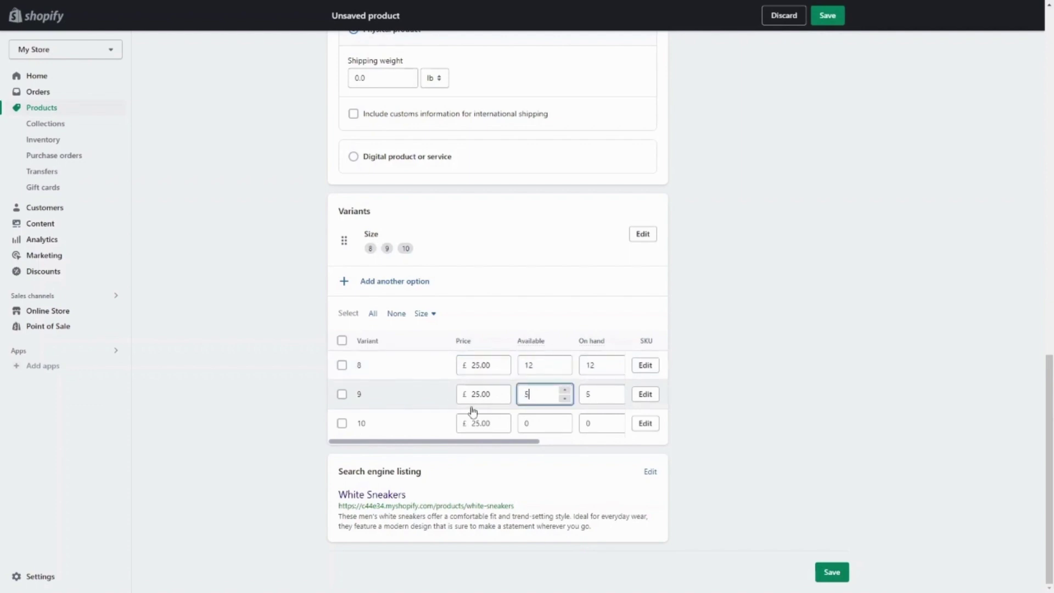
double_click(539, 424)
text(20)
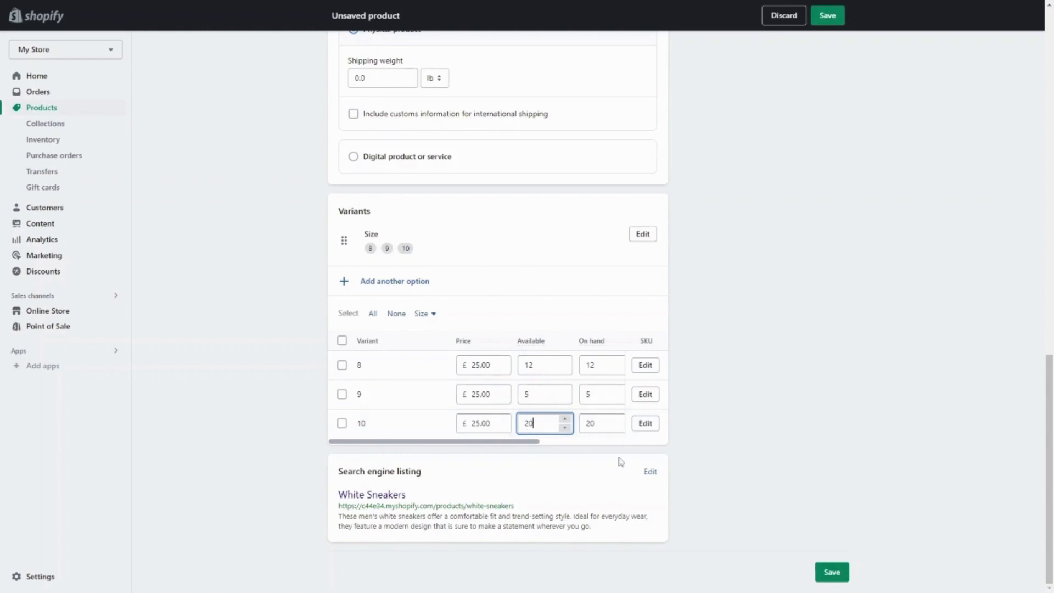
click(677, 451)
Open the search engine listing for editing and review its page title and meta description
click(650, 472)
scroll(497, 456, down, 3)
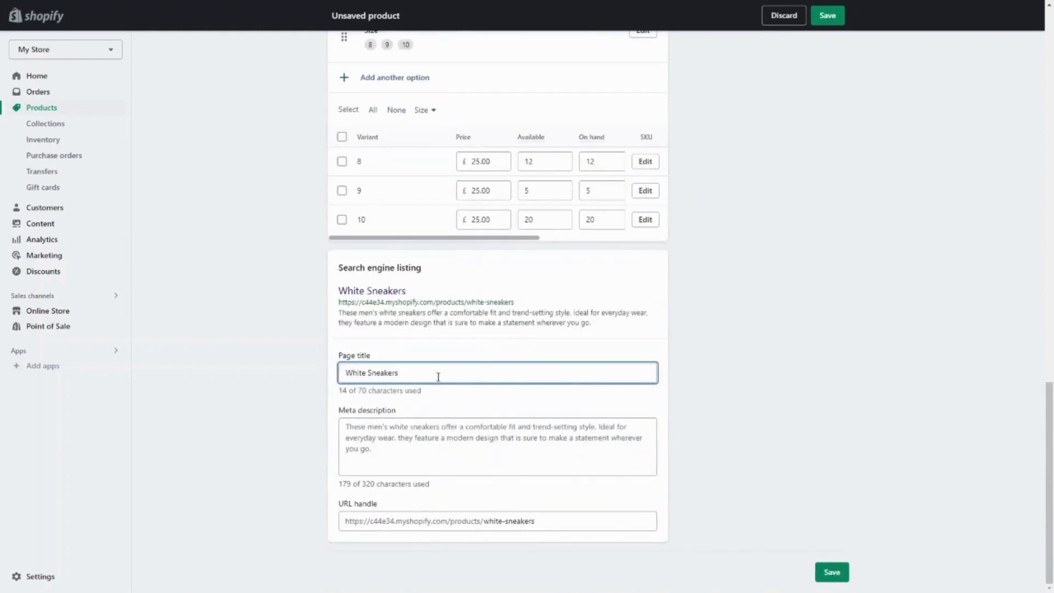
click(429, 469)
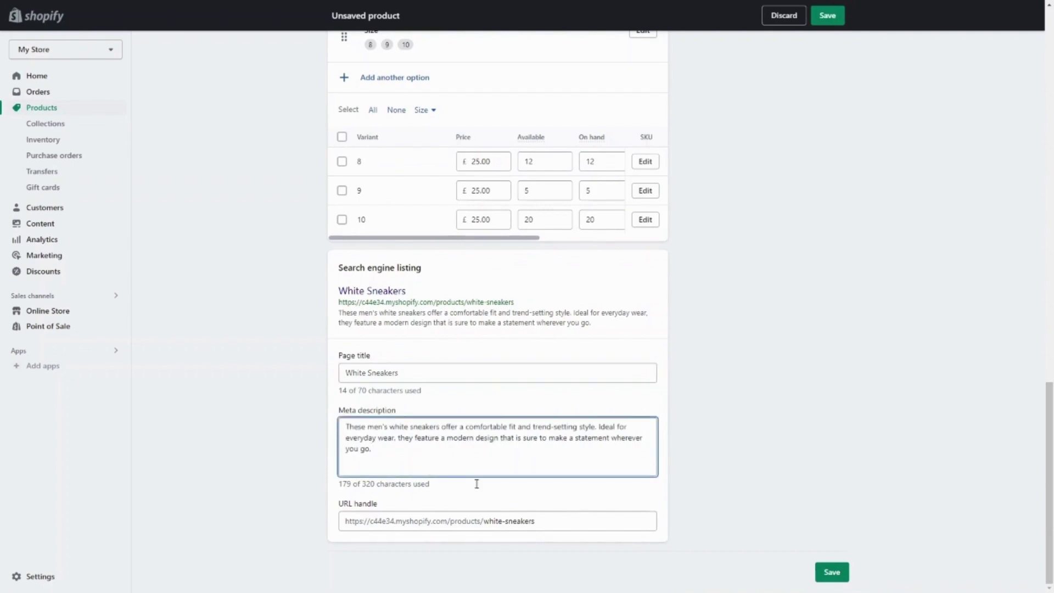
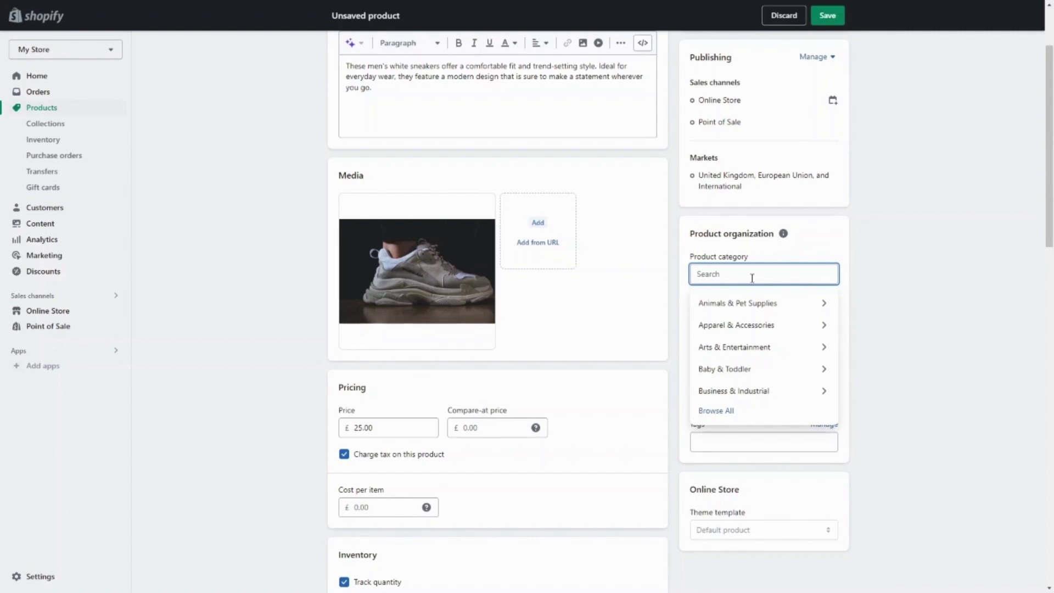
click(885, 294)
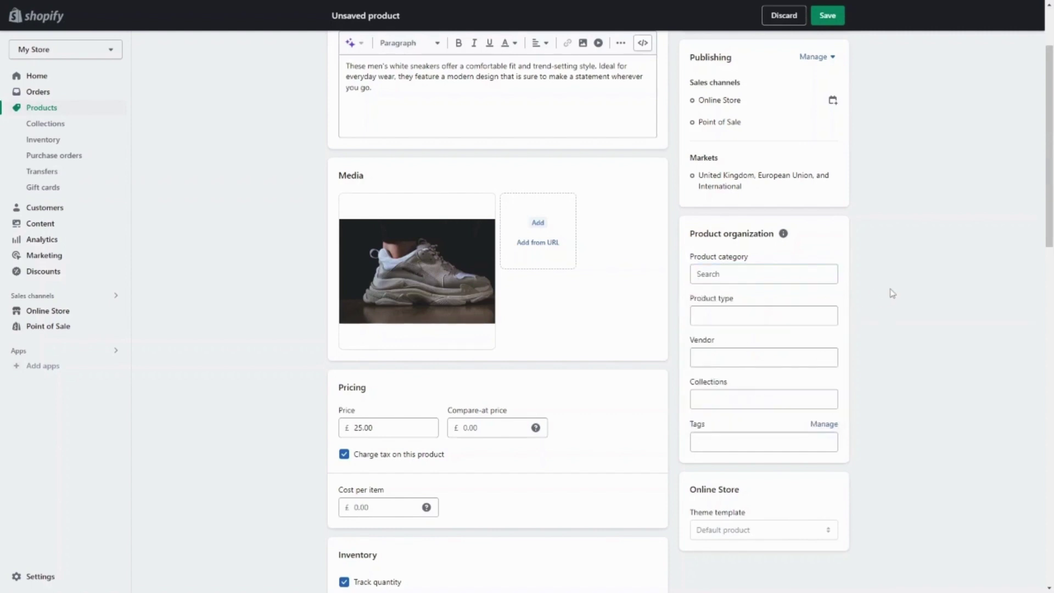
click(755, 274)
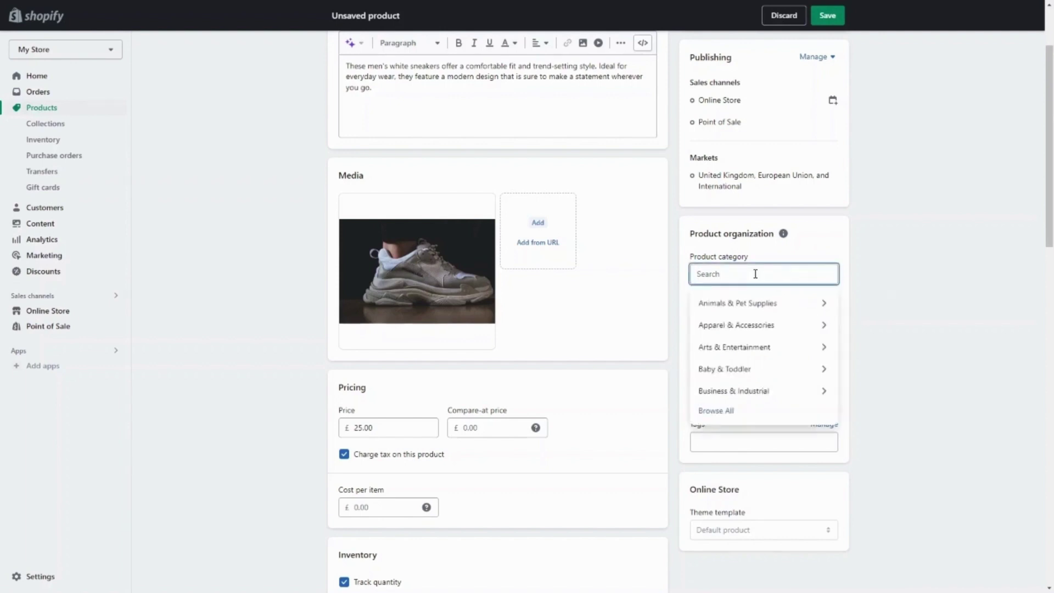
text(Men)
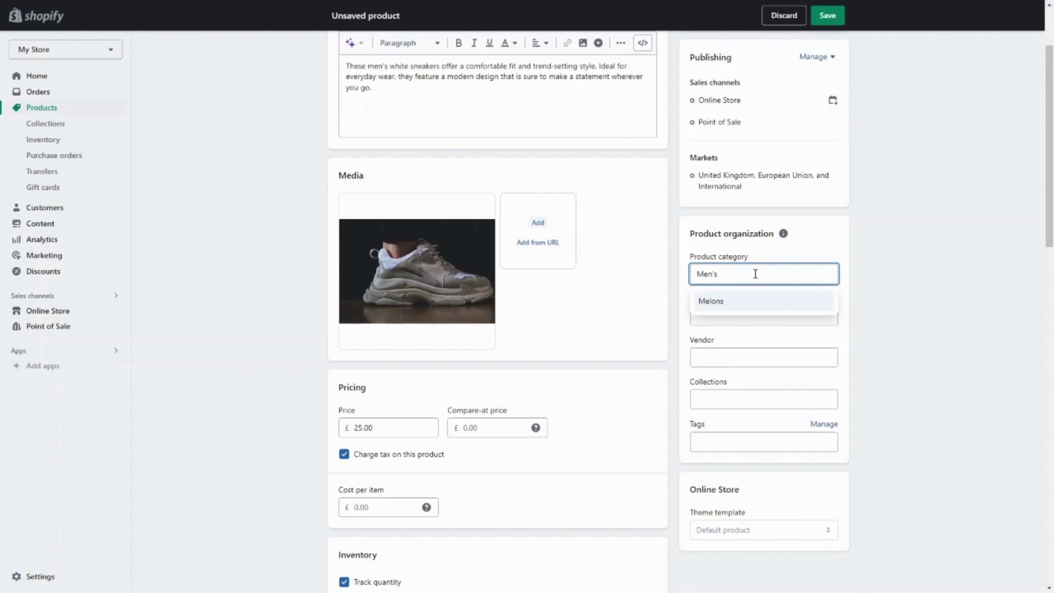
text('s)
key(BackSpace)
key(BackSpace)
key(BackSpace)
key(BackSpace)
key(BackSpace)
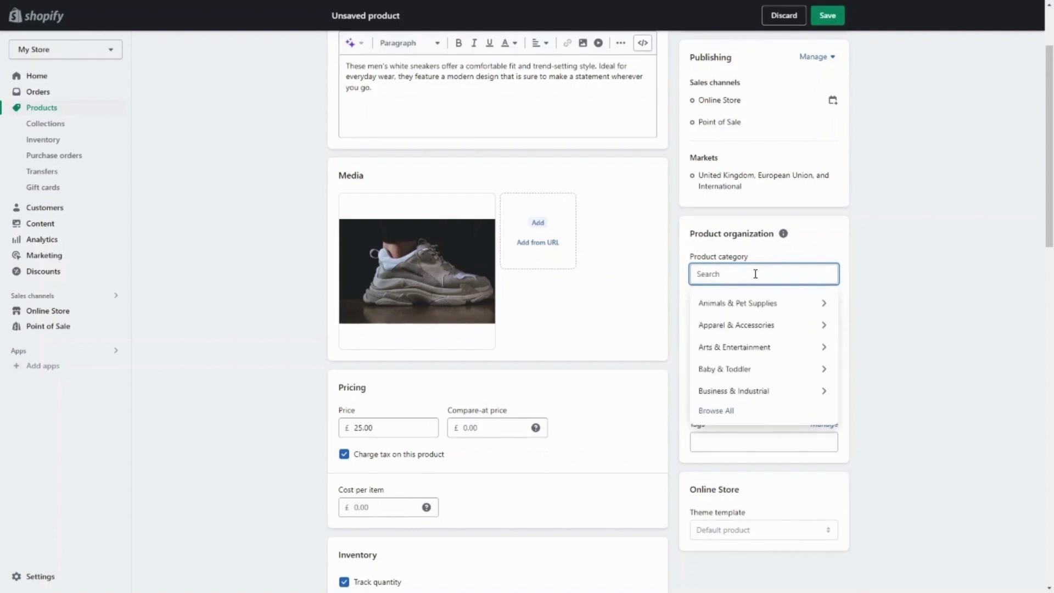
Set the product category to Shoes
text(sH)
key(BackSpace)
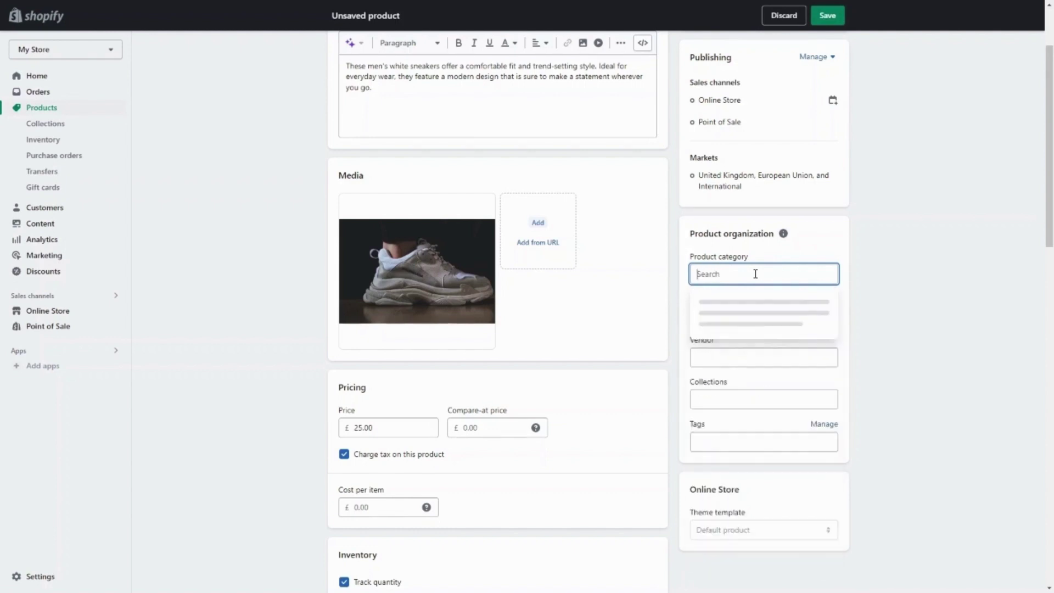
text(Shoes)
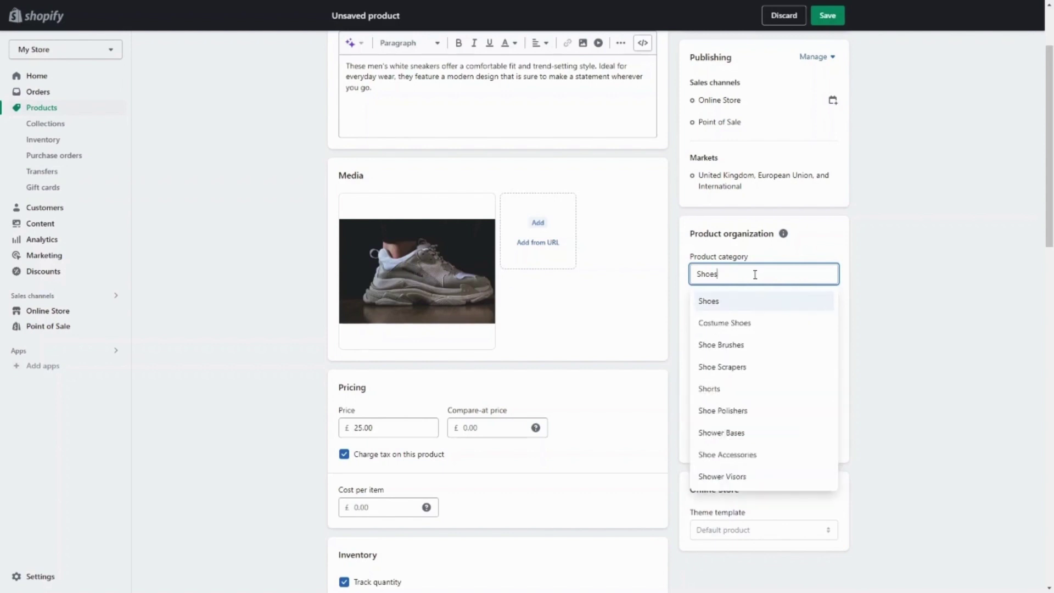
click(740, 304)
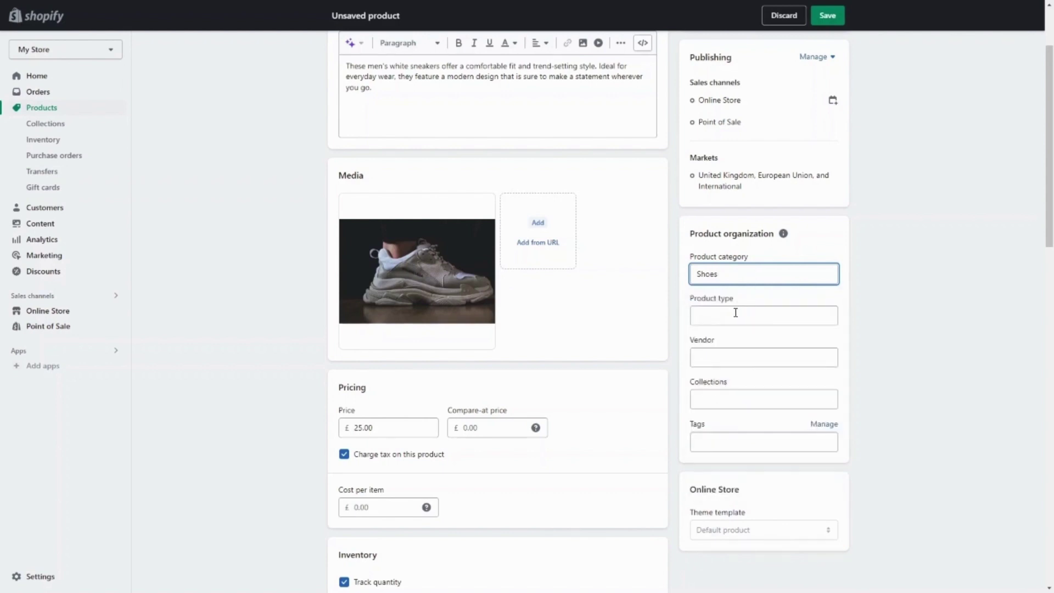
click(737, 393)
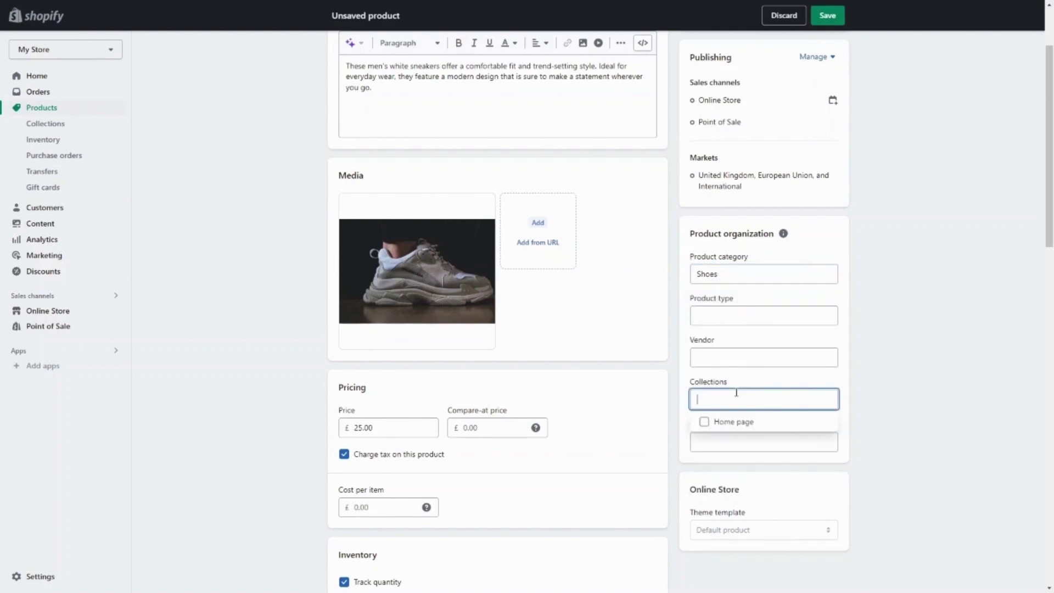
text(Men's)
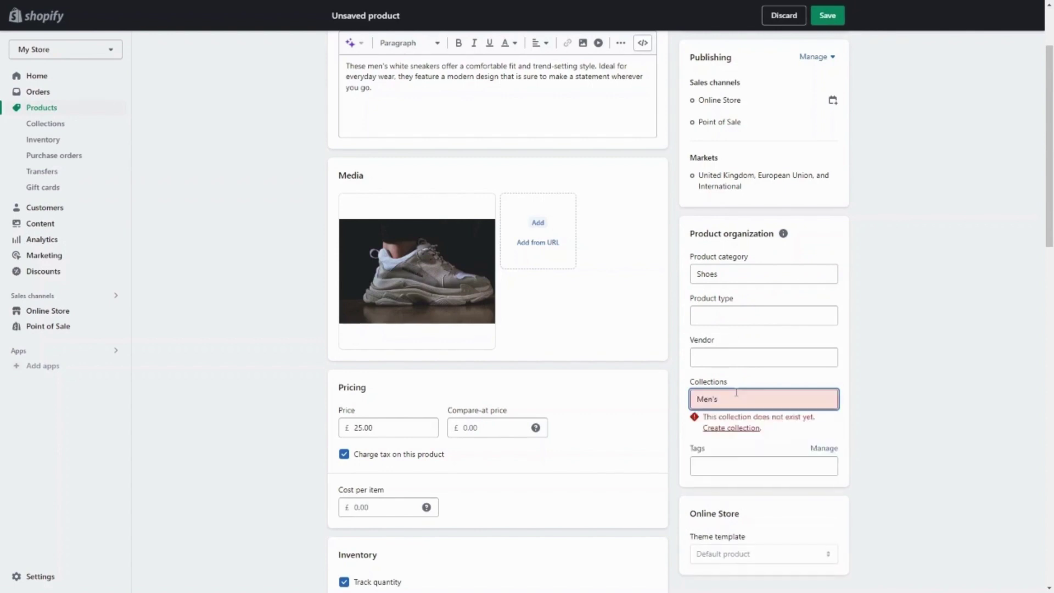
click(734, 428)
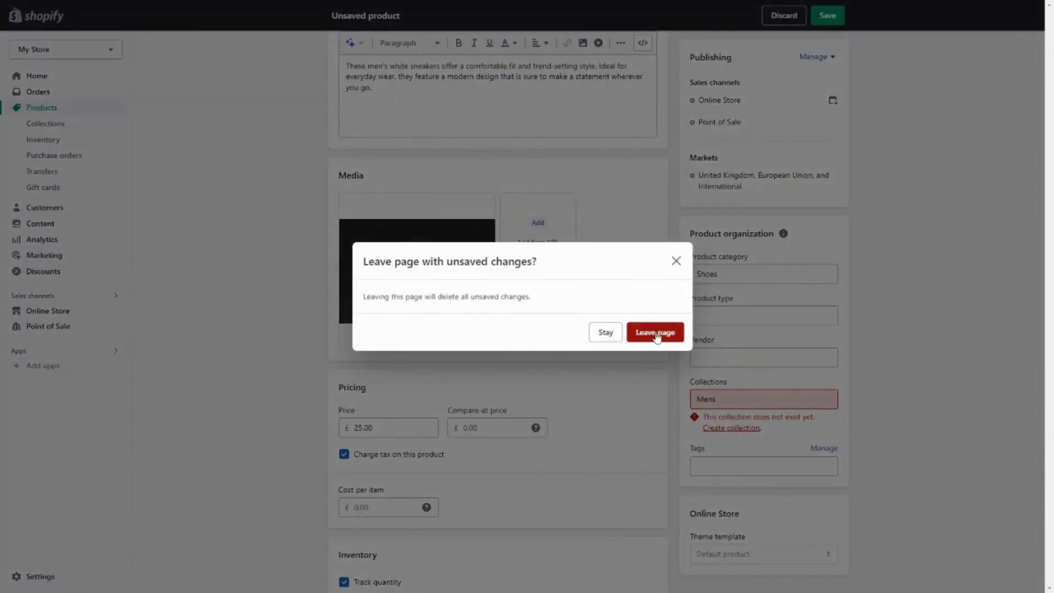
click(609, 336)
Save the White Sneakers product
click(827, 14)
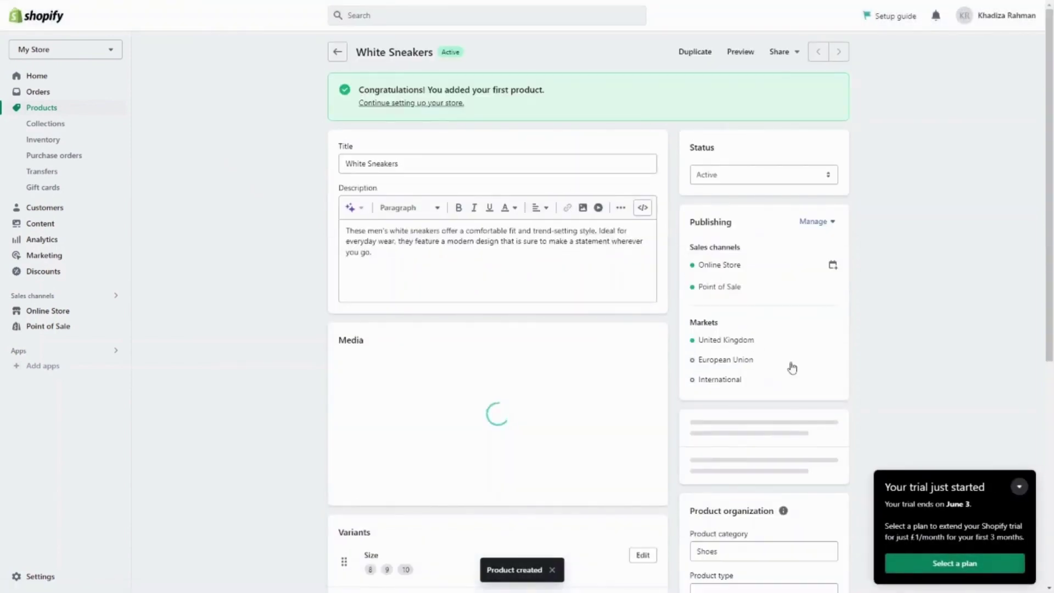
Replace the product's Home page collection with Mens and start creating that collection, leaving the product page without saving
scroll(767, 408, down, 2)
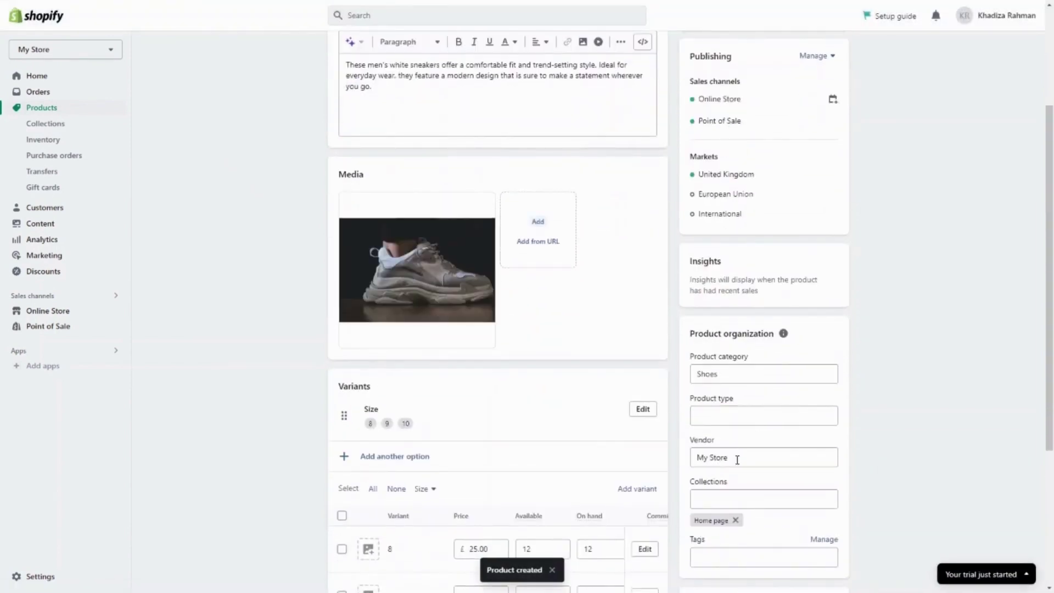
scroll(732, 494, down, 1)
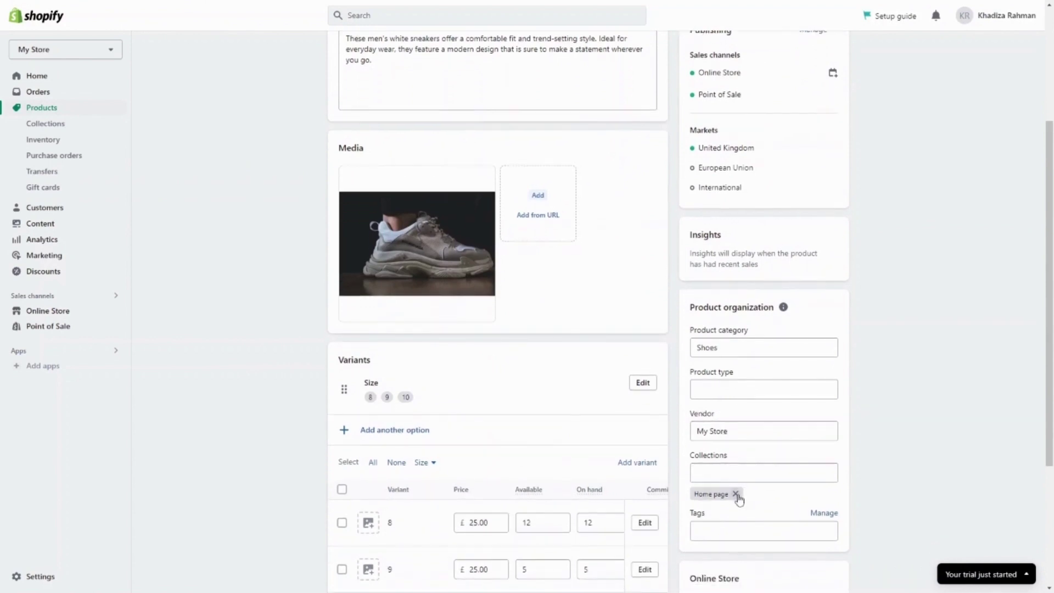
click(737, 494)
click(731, 475)
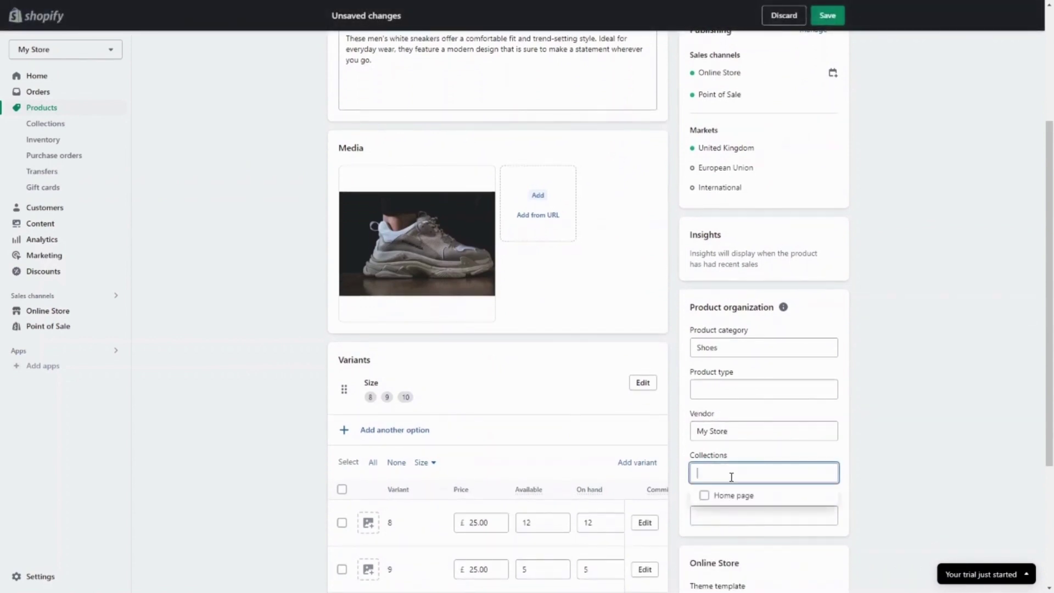
text(Mens)
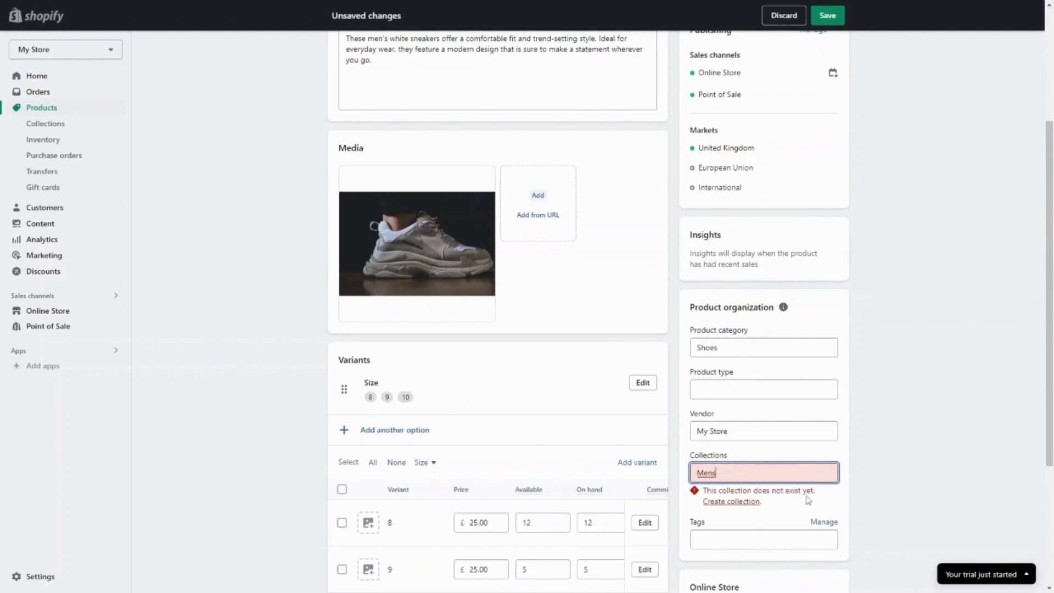
click(744, 502)
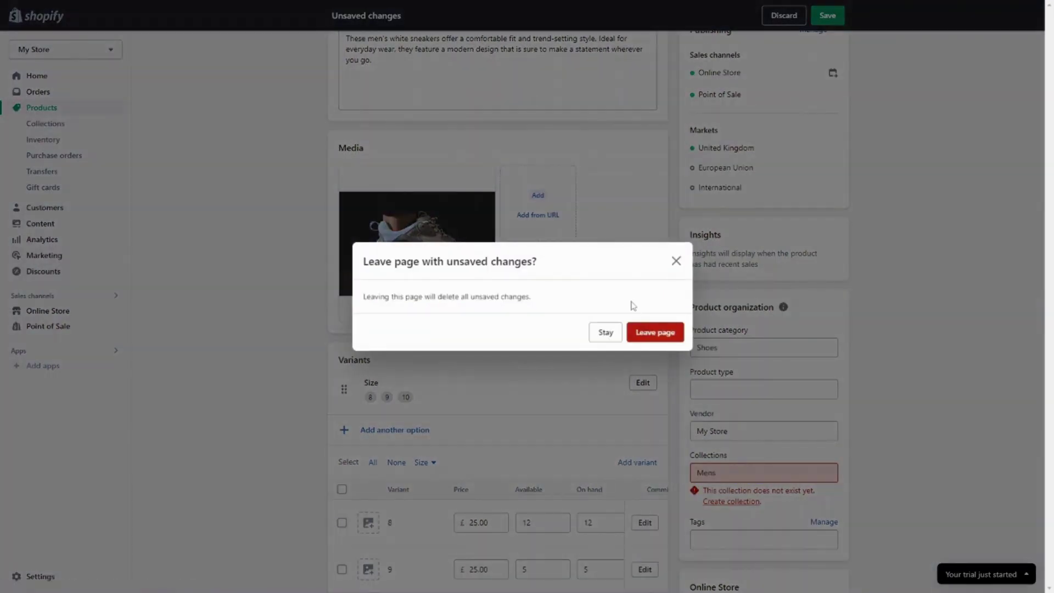
click(660, 339)
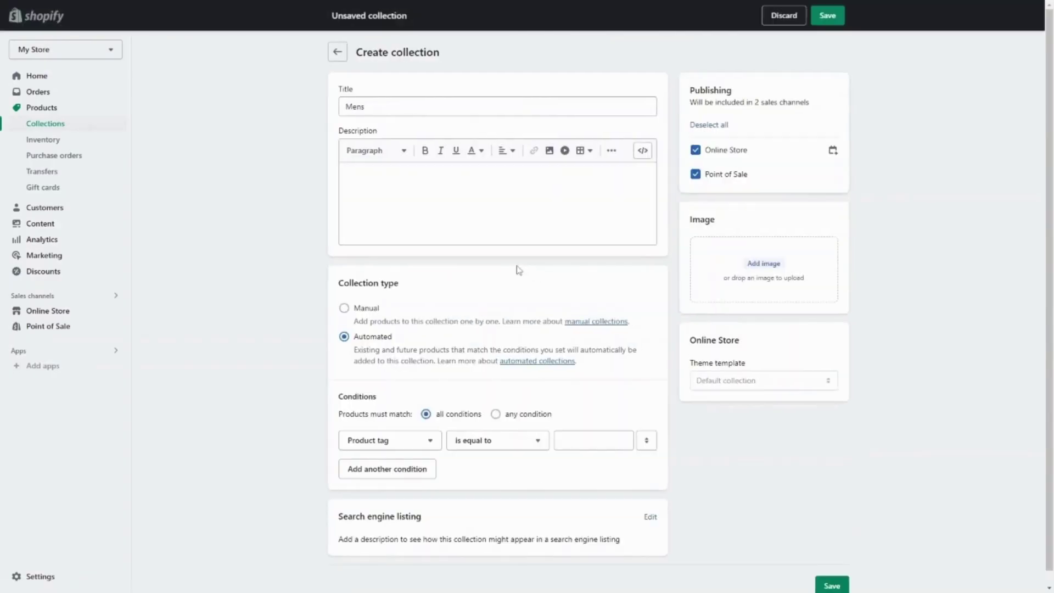
Try to save the Mens collection as an automated collection without a product tag value
click(390, 203)
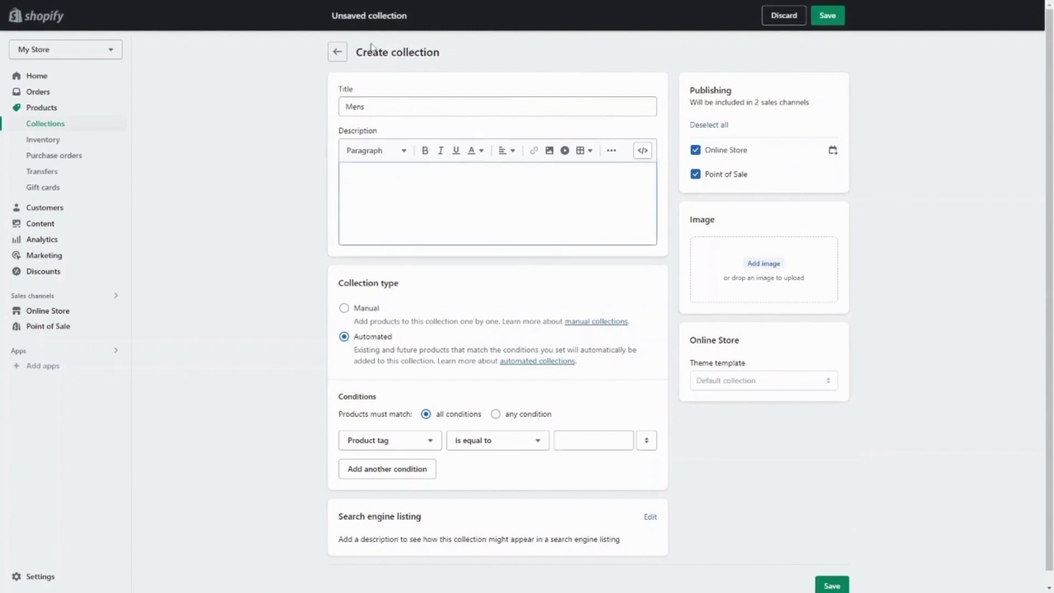
click(824, 15)
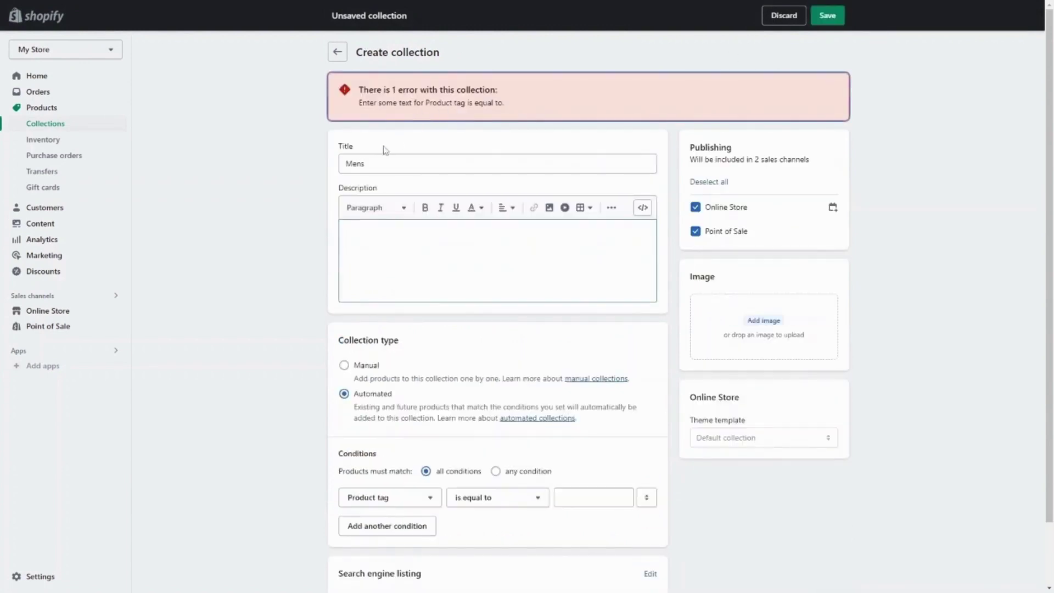
click(336, 54)
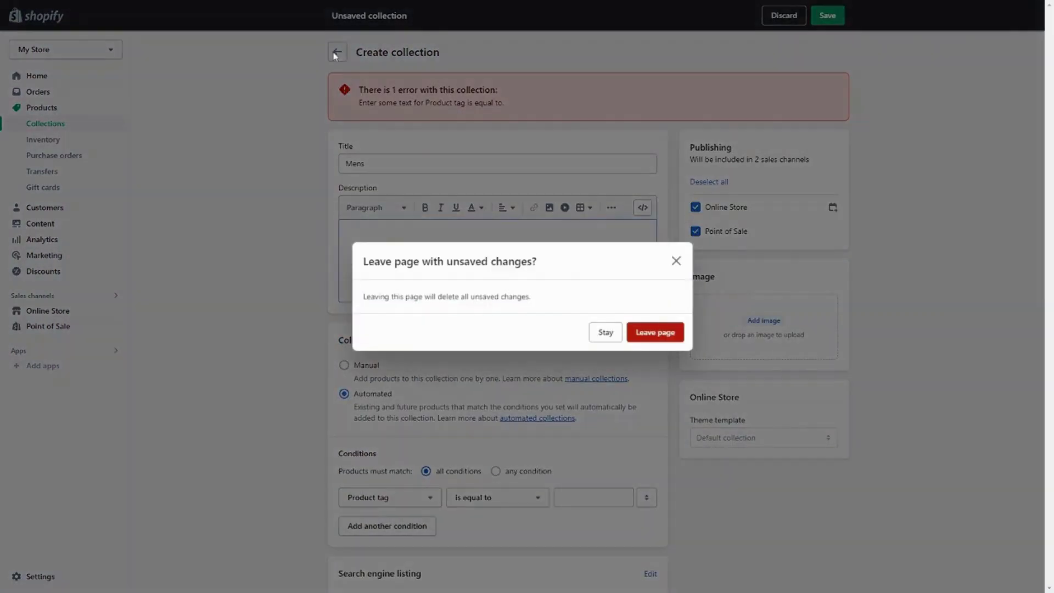
click(676, 262)
Set the Mens collection's type to Manual, save it and return to the collections list
scroll(413, 365, down, 1)
click(371, 311)
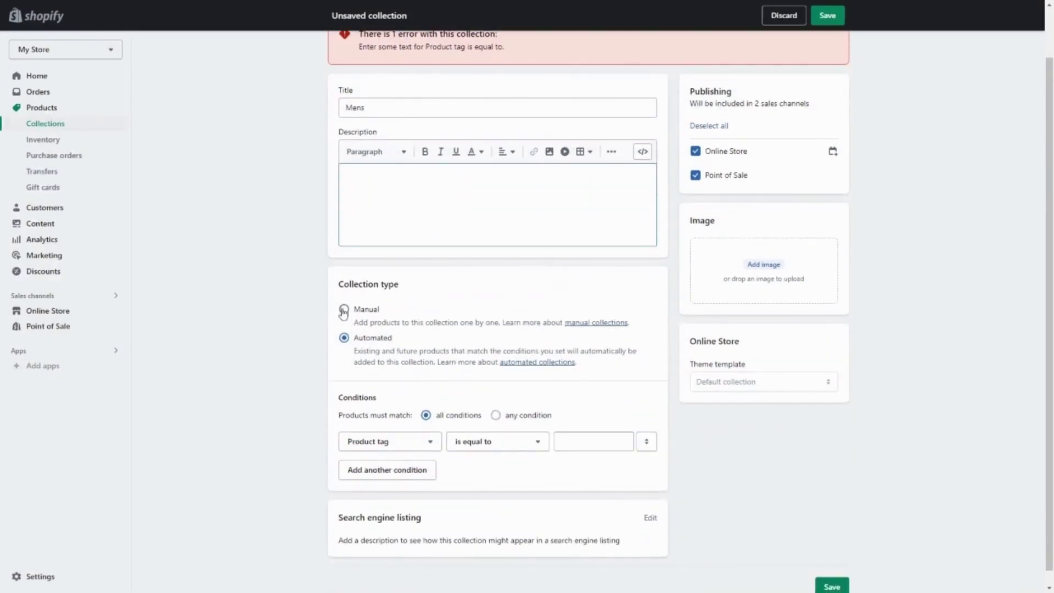
click(833, 16)
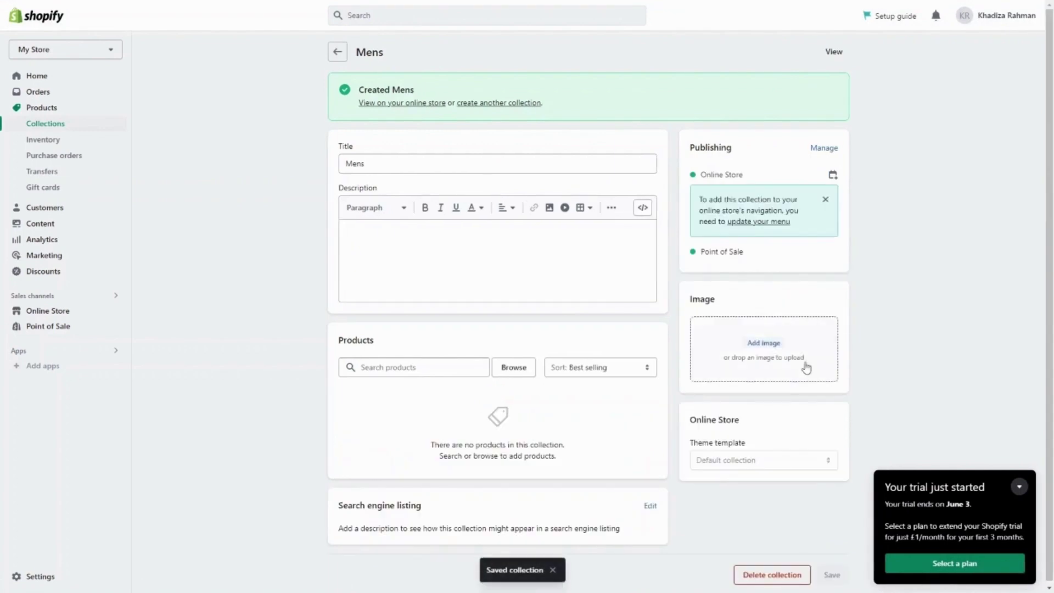
click(341, 50)
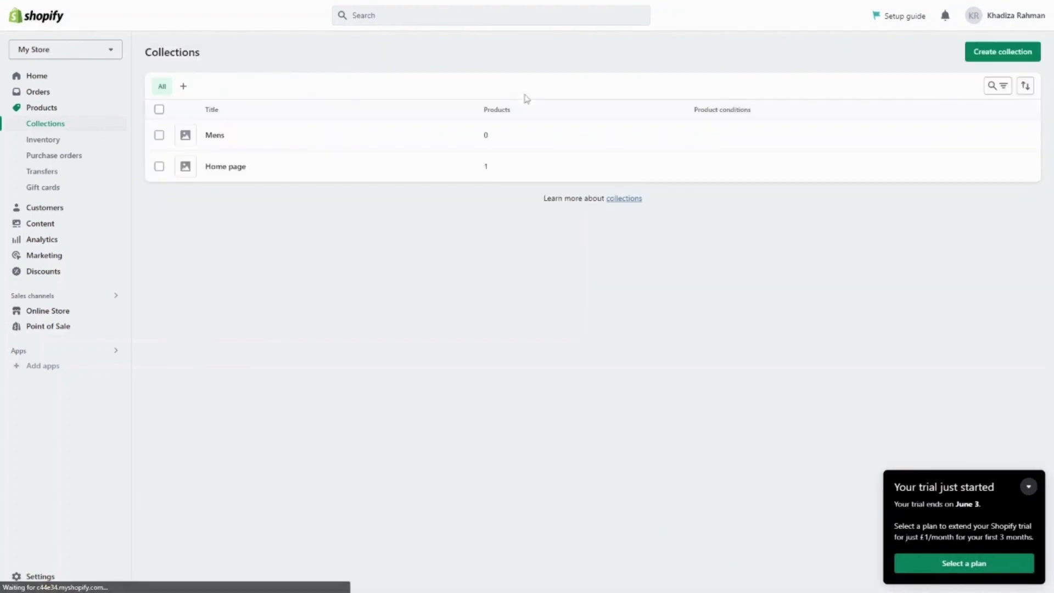
Open the White Sneakers product from the products list, review its details and return to the list
click(34, 109)
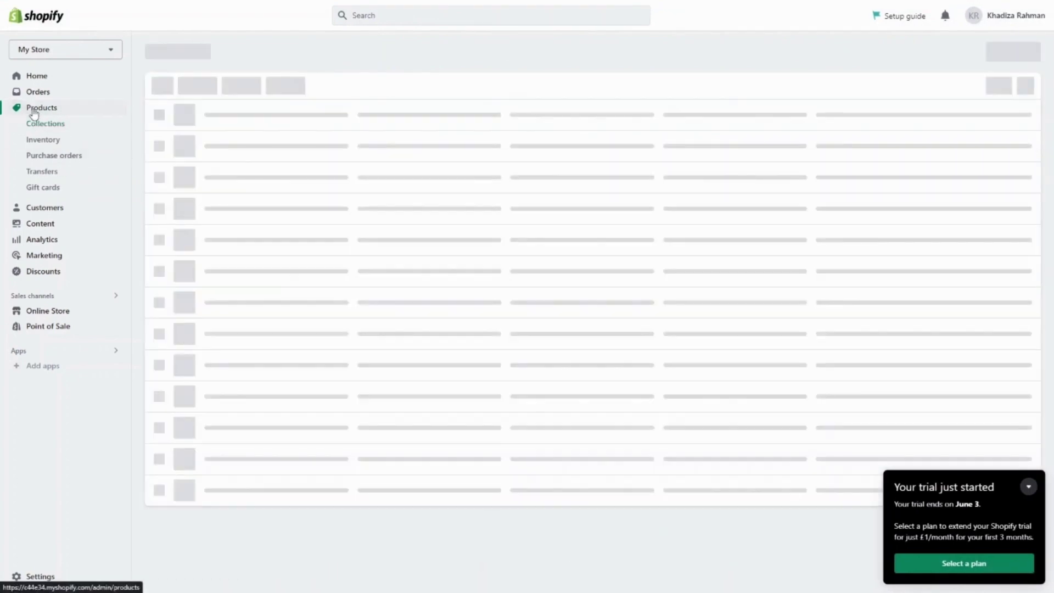
click(251, 142)
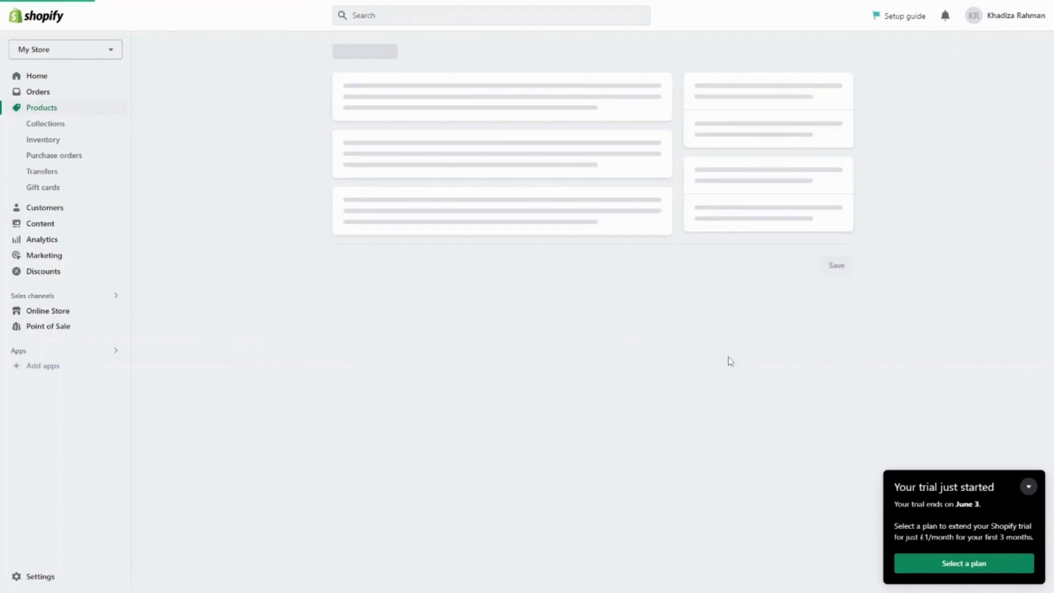
scroll(732, 517, down, 4)
scroll(823, 236, up, 4)
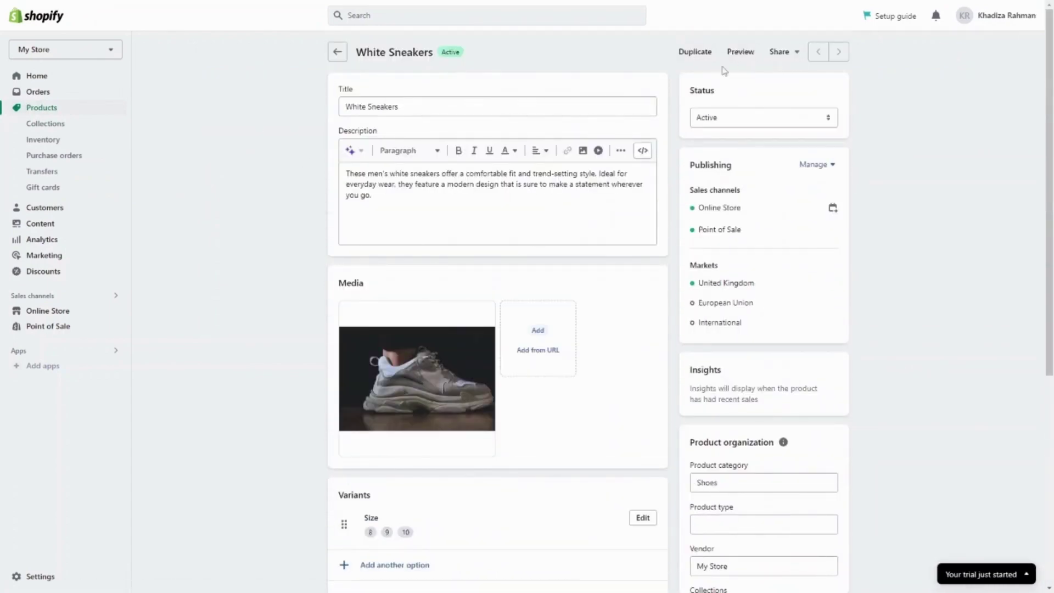
click(40, 108)
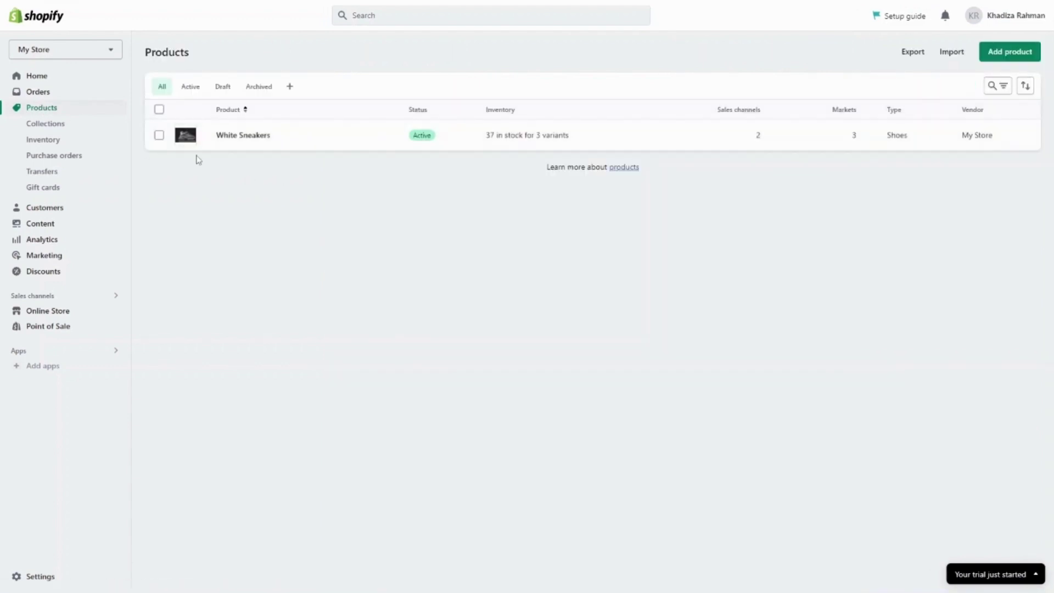
Open the store's themes through the setup guide's customization task and look through the popular free themes
click(38, 76)
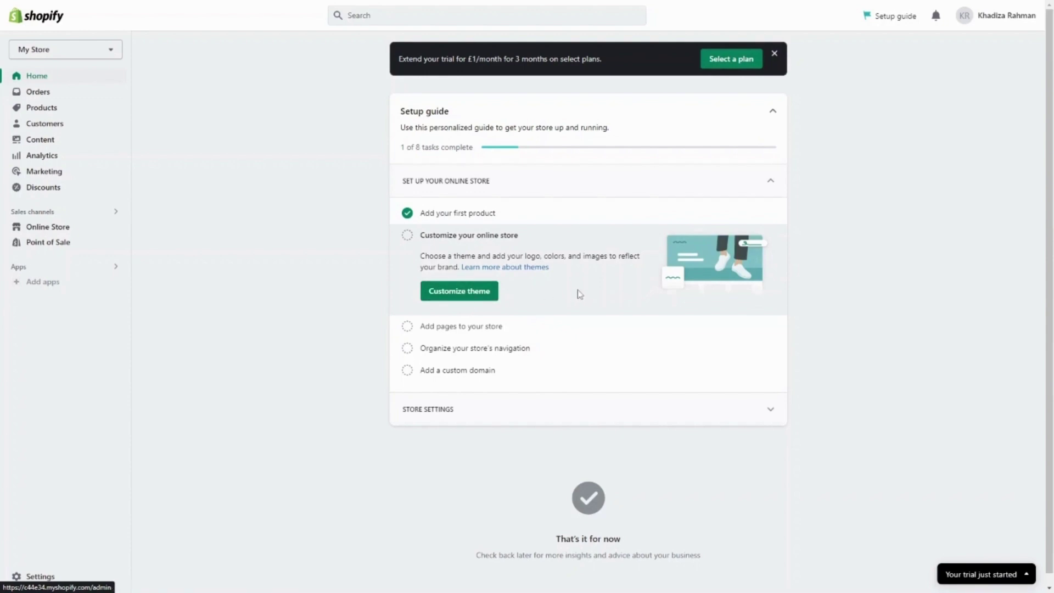
click(454, 294)
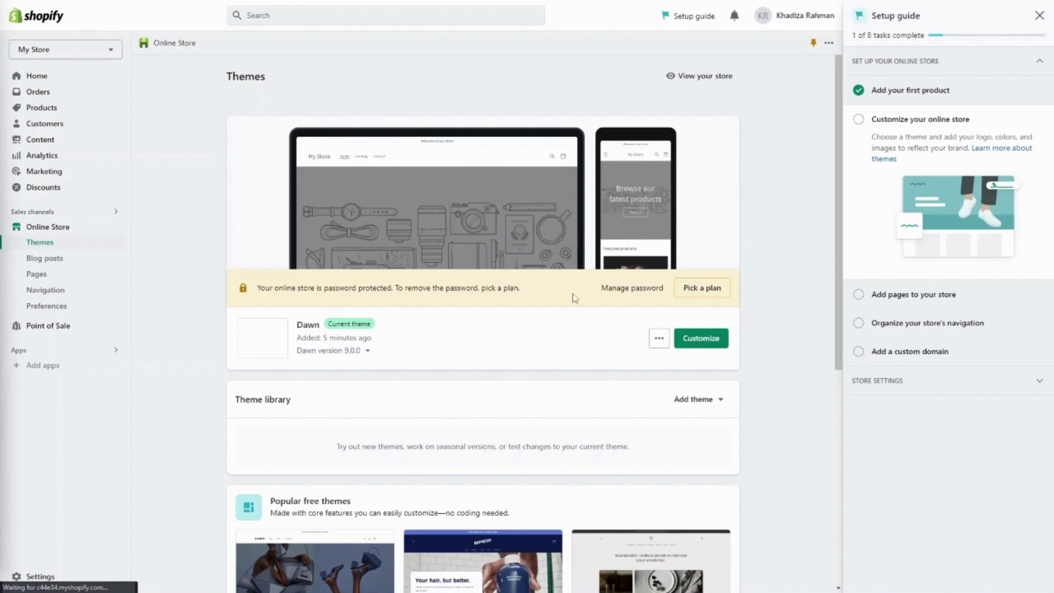
scroll(560, 403, down, 4)
scroll(560, 403, down, 1)
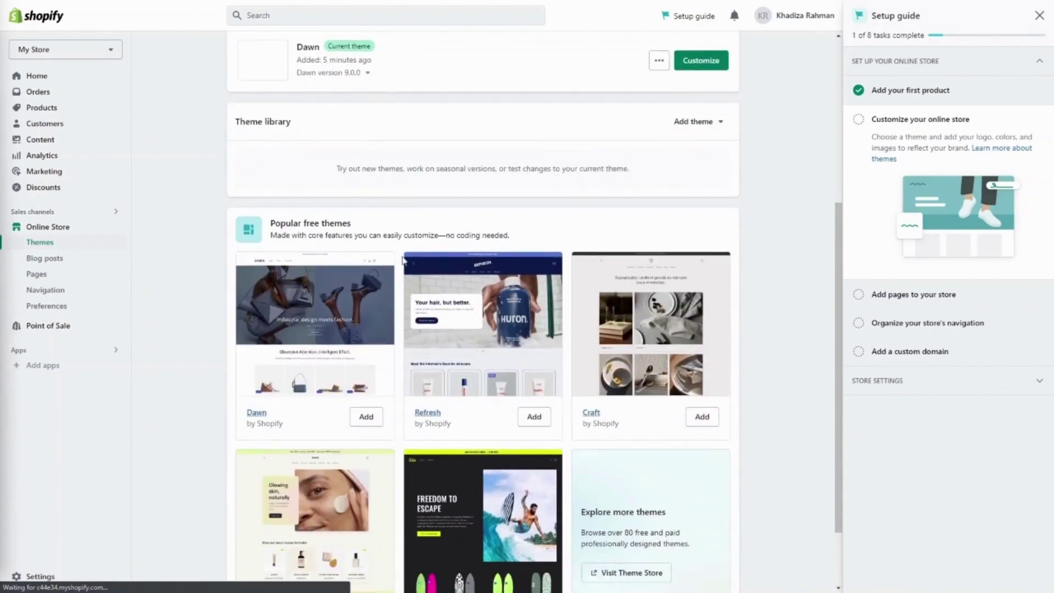
scroll(407, 264, down, 1)
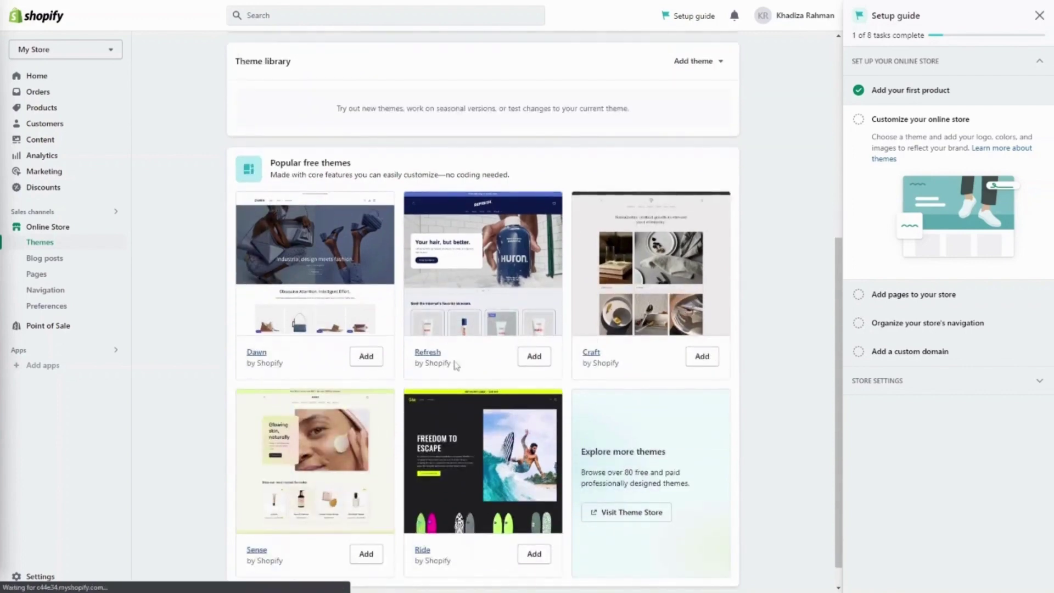
scroll(442, 384, down, 1)
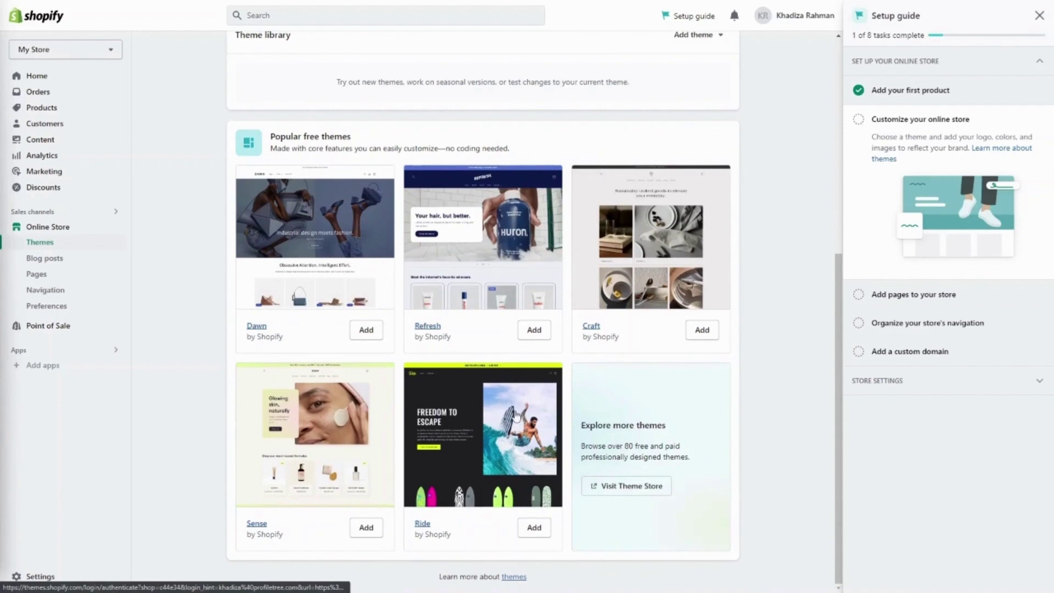
scroll(516, 416, up, 1)
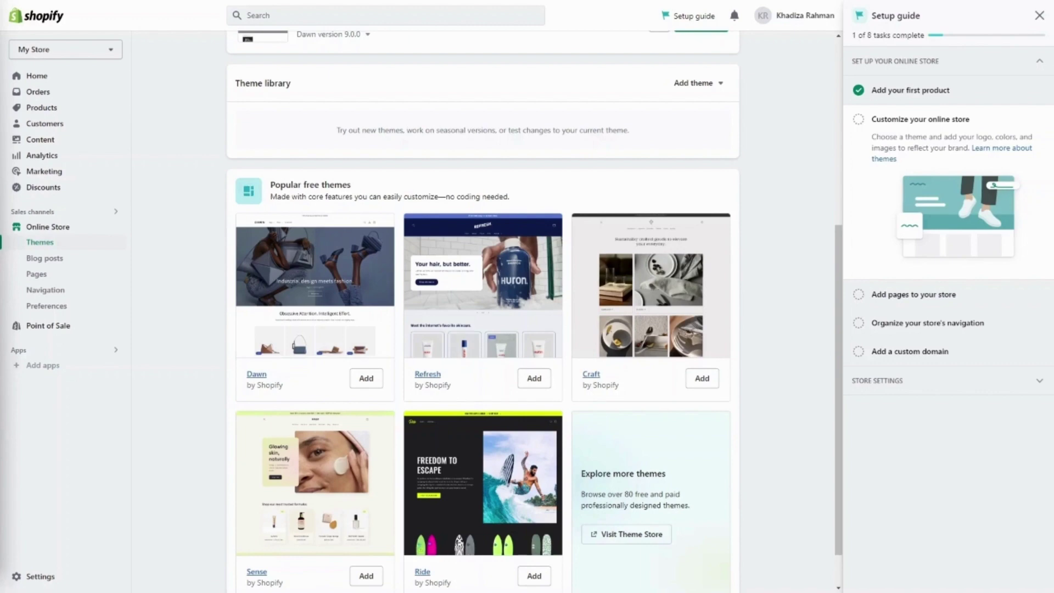
scroll(428, 236, up, 5)
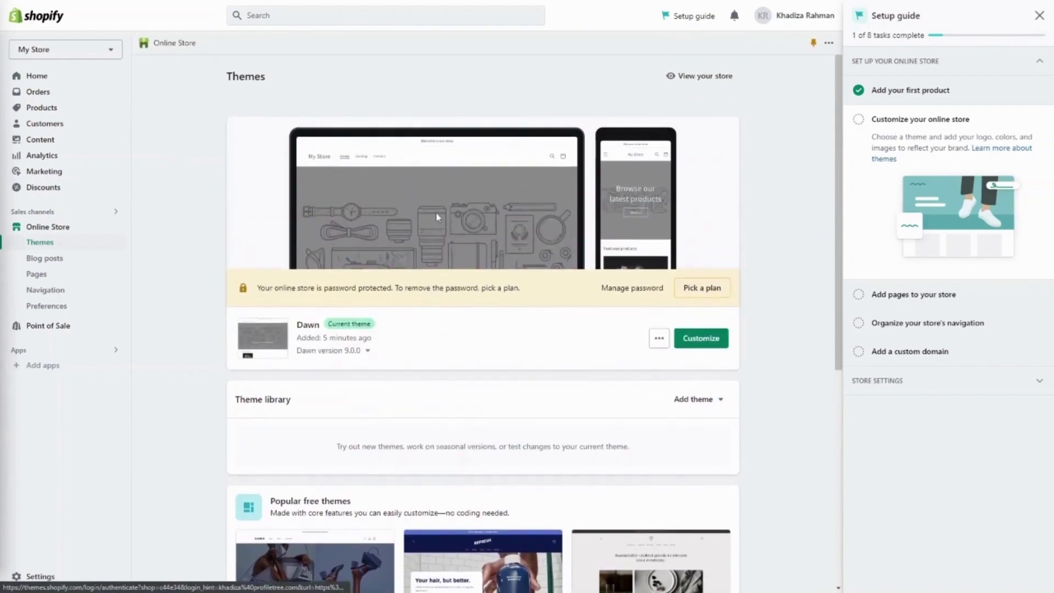
Open the current Dawn theme for customization and look over its home page preview
click(691, 341)
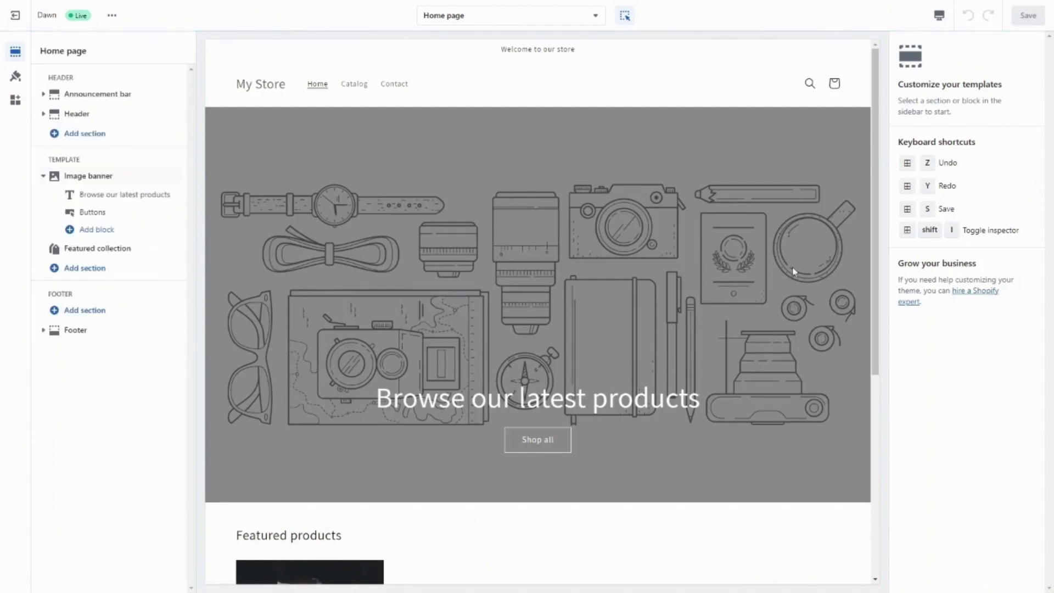
scroll(498, 336, down, 6)
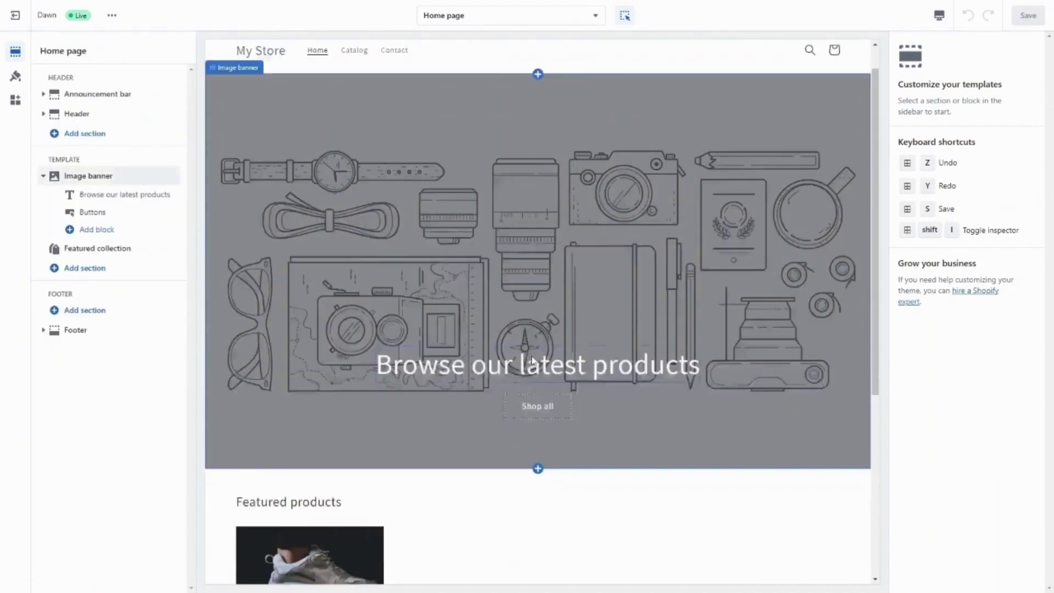
scroll(532, 360, up, 6)
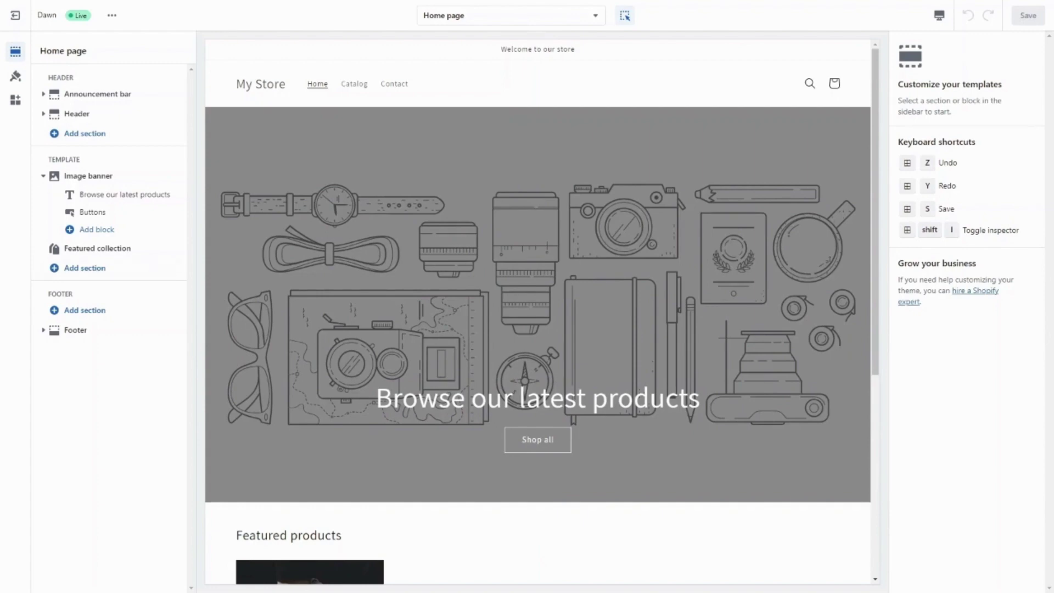
Examine the theme settings for logo, colors, typography and layout
click(13, 80)
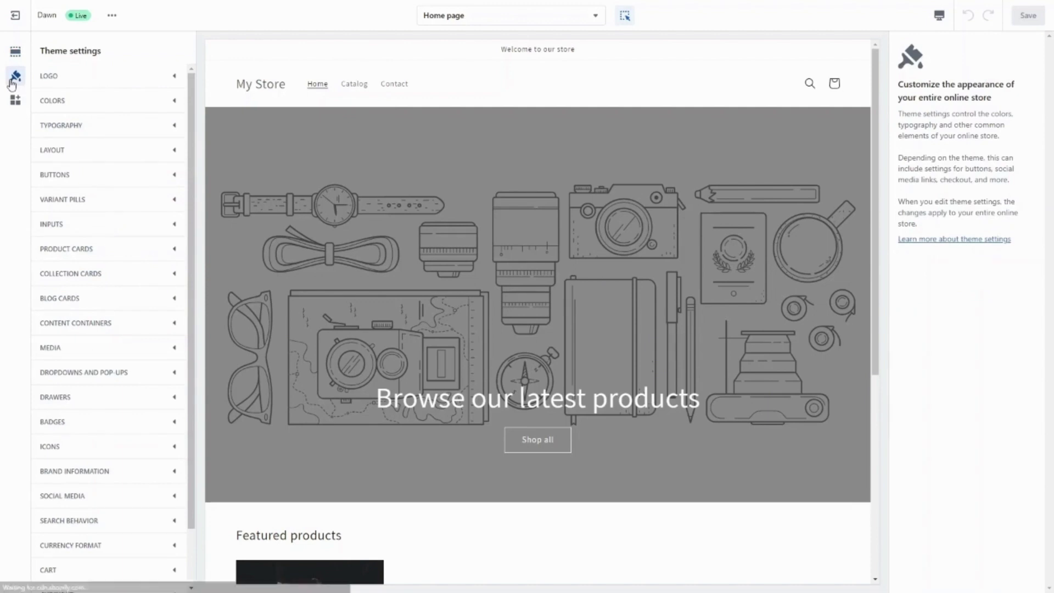
click(62, 83)
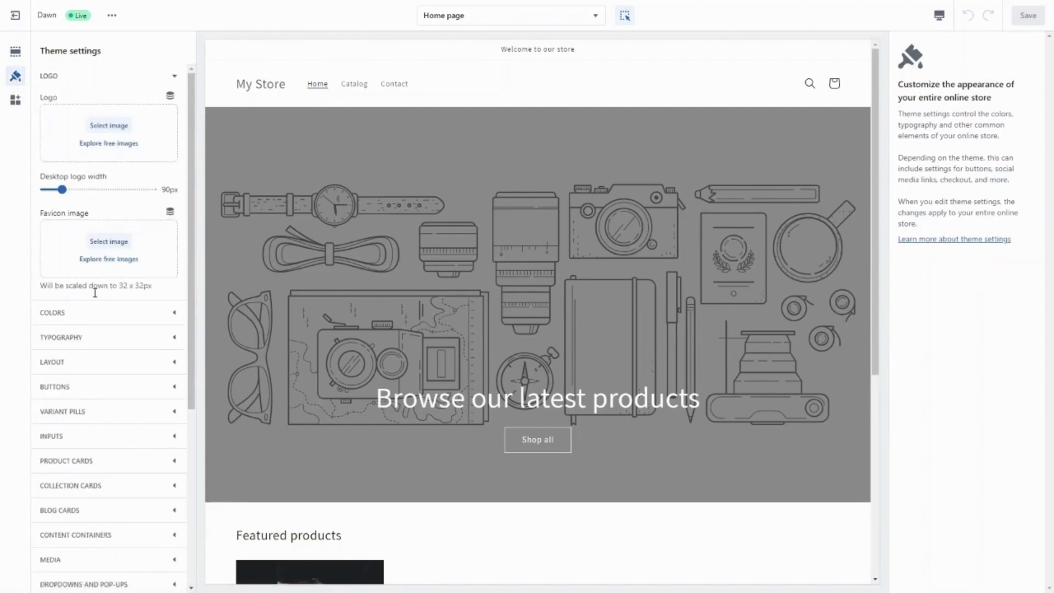
click(83, 321)
scroll(84, 329, down, 3)
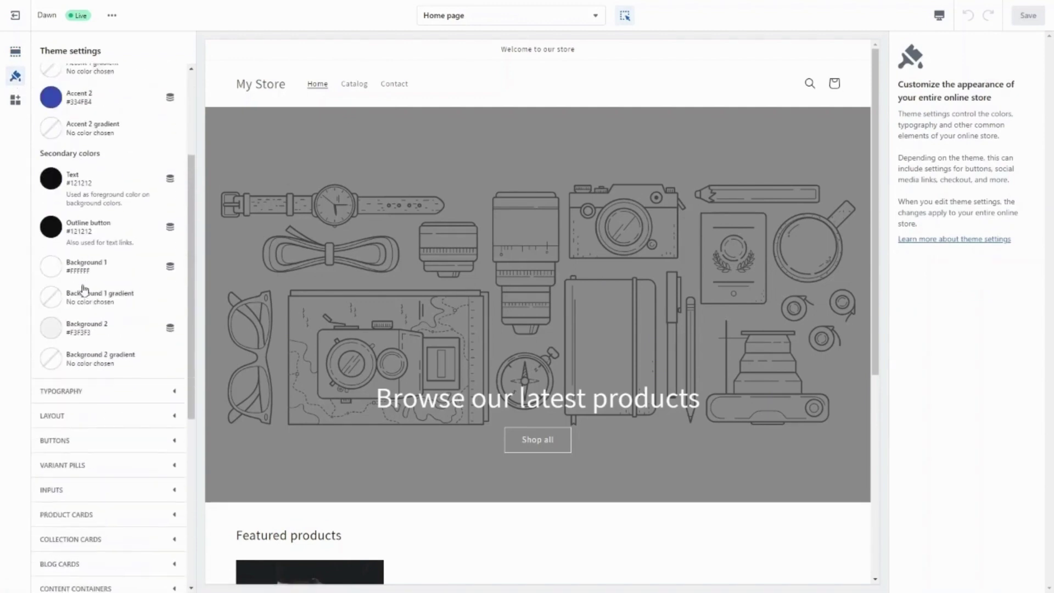
click(94, 380)
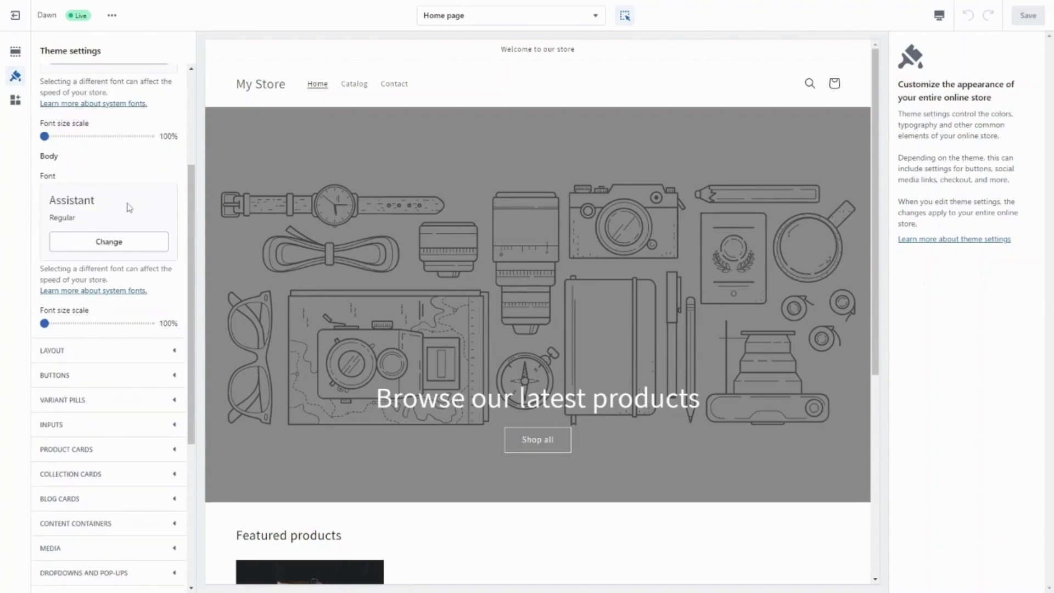
click(116, 358)
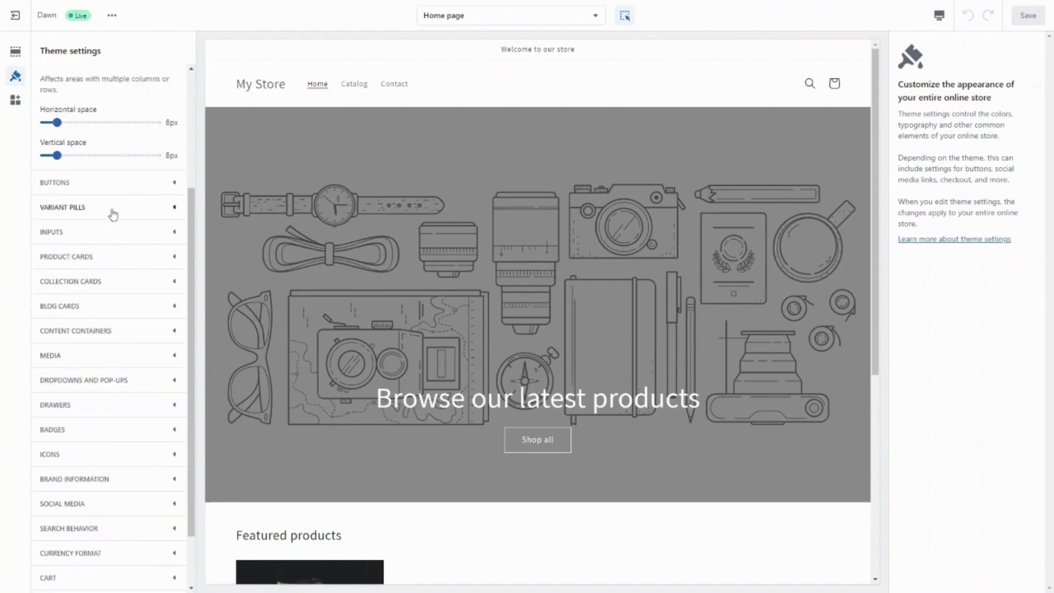
scroll(108, 206, up, 1)
scroll(96, 313, up, 3)
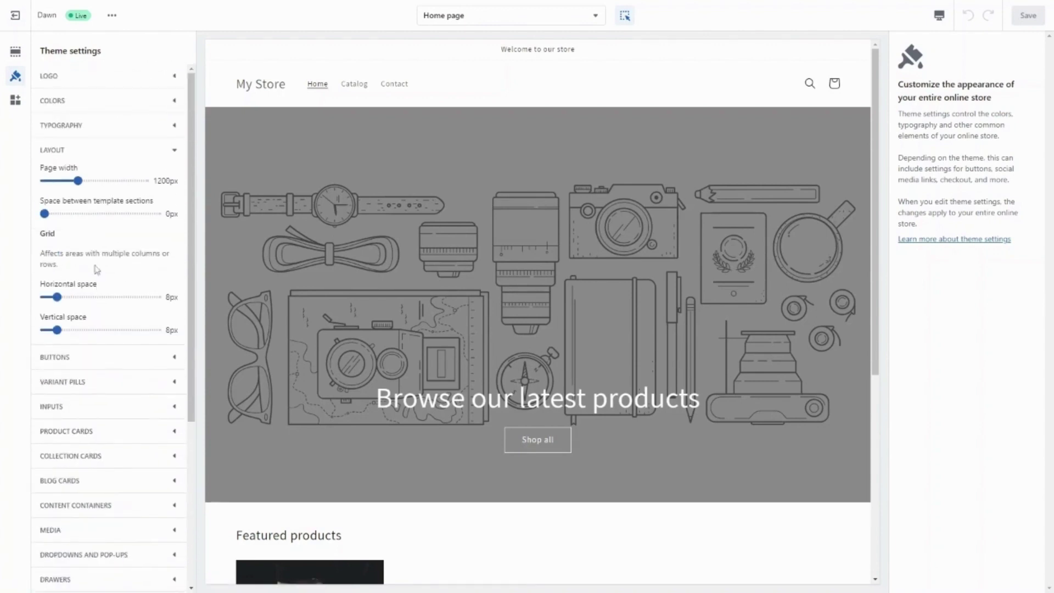
click(95, 126)
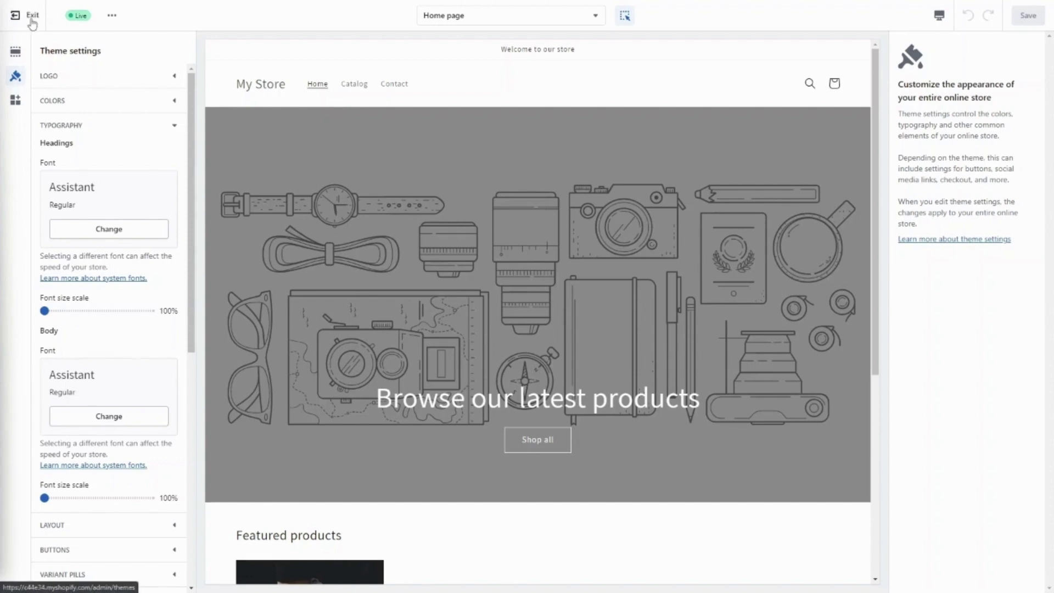
Inspect the image banner's heading block and the featured products section below it in the home page preview
click(535, 441)
click(547, 406)
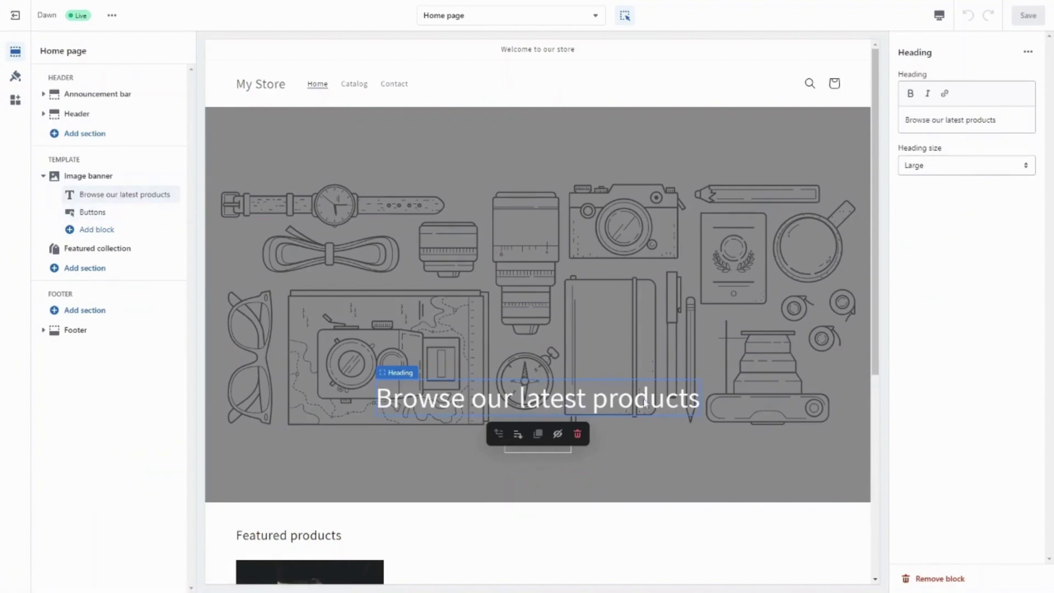
scroll(644, 403, down, 3)
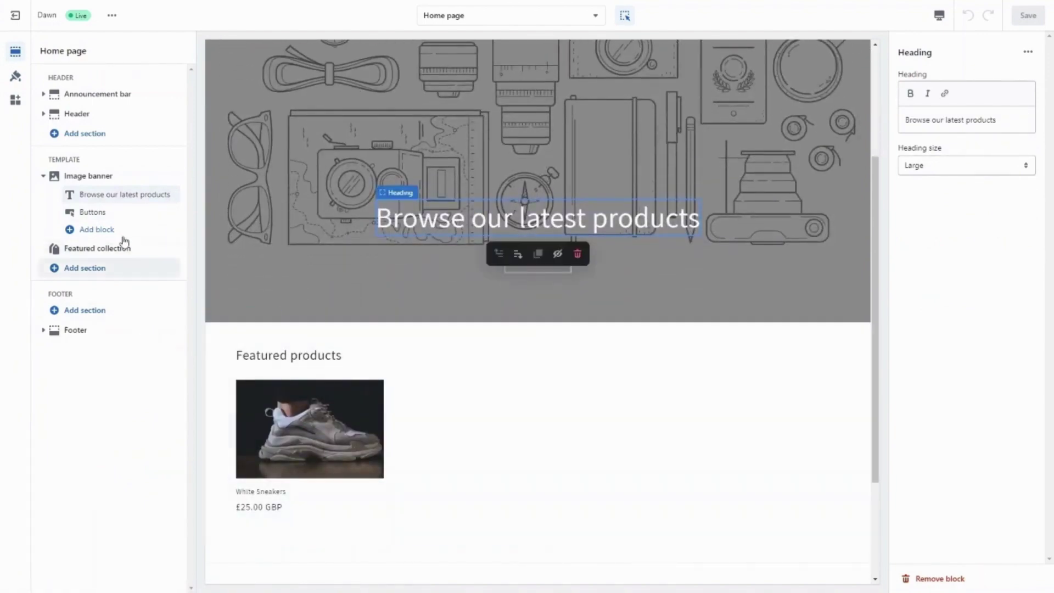
Set the theme's solid button label color to red #DD1D1D, save the theme and exit the editor
click(15, 75)
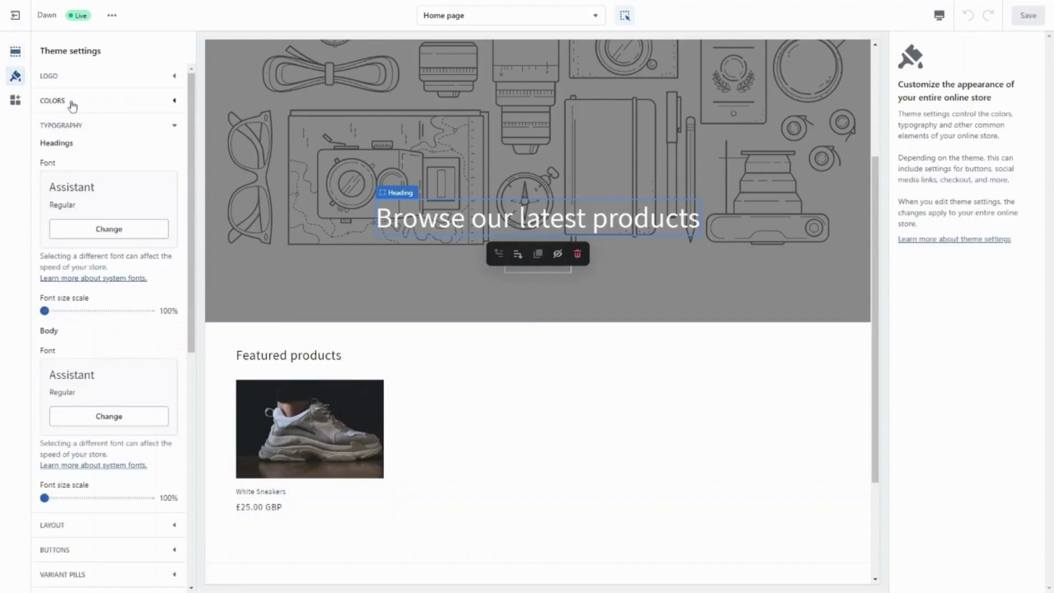
click(55, 102)
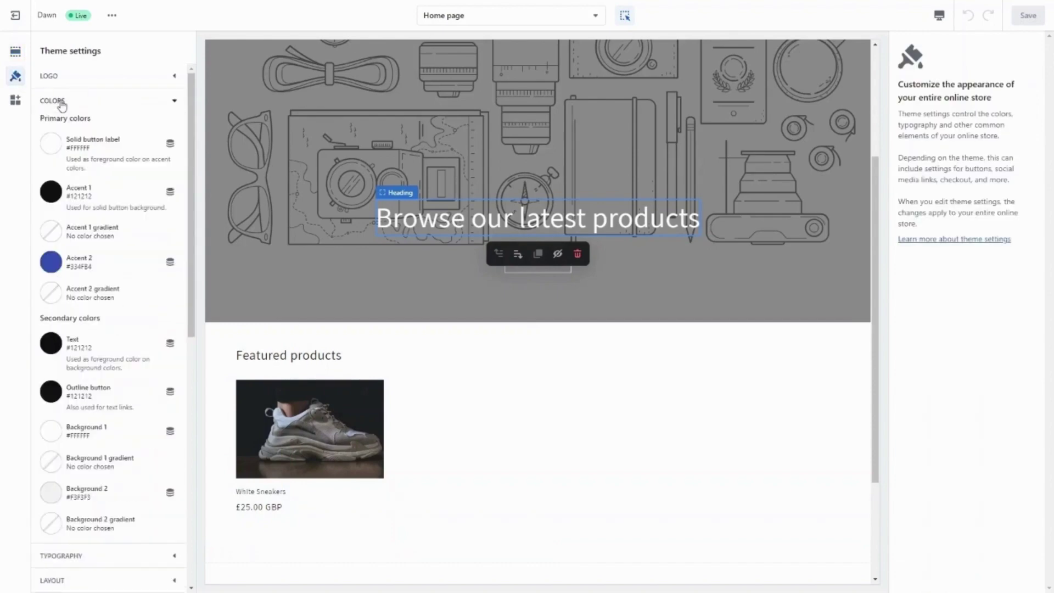
click(50, 150)
click(70, 319)
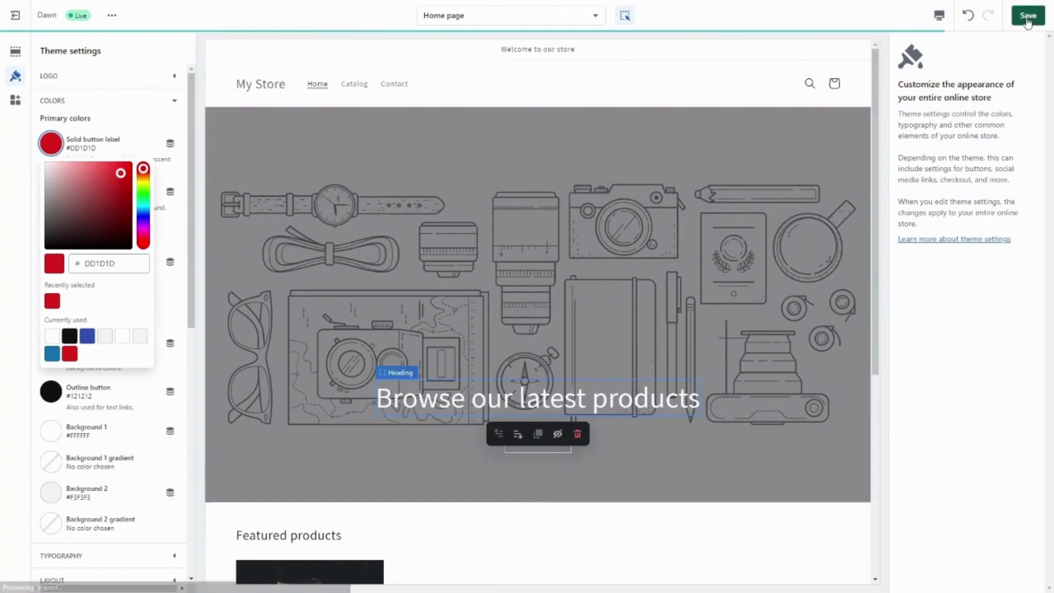
click(1028, 17)
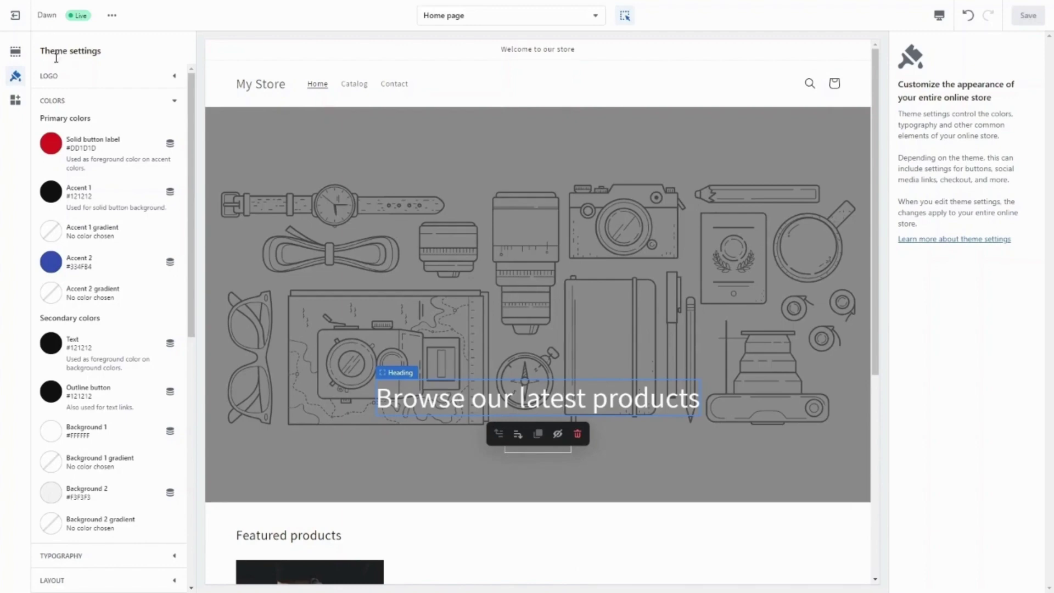
click(15, 15)
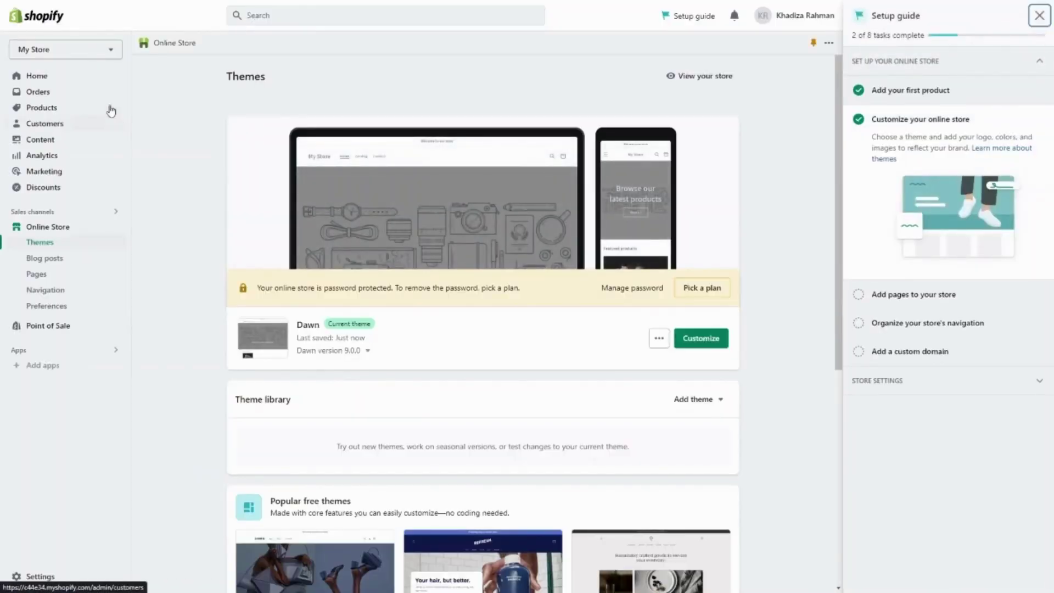
Start a new store page from the setup guide's Add pages task and title it About US
click(79, 78)
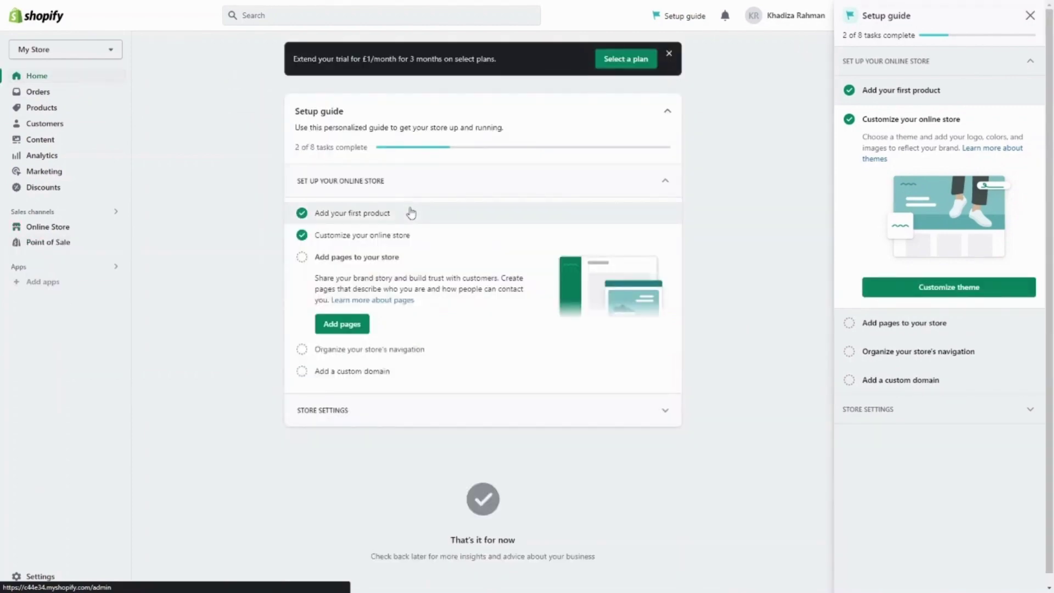
click(341, 324)
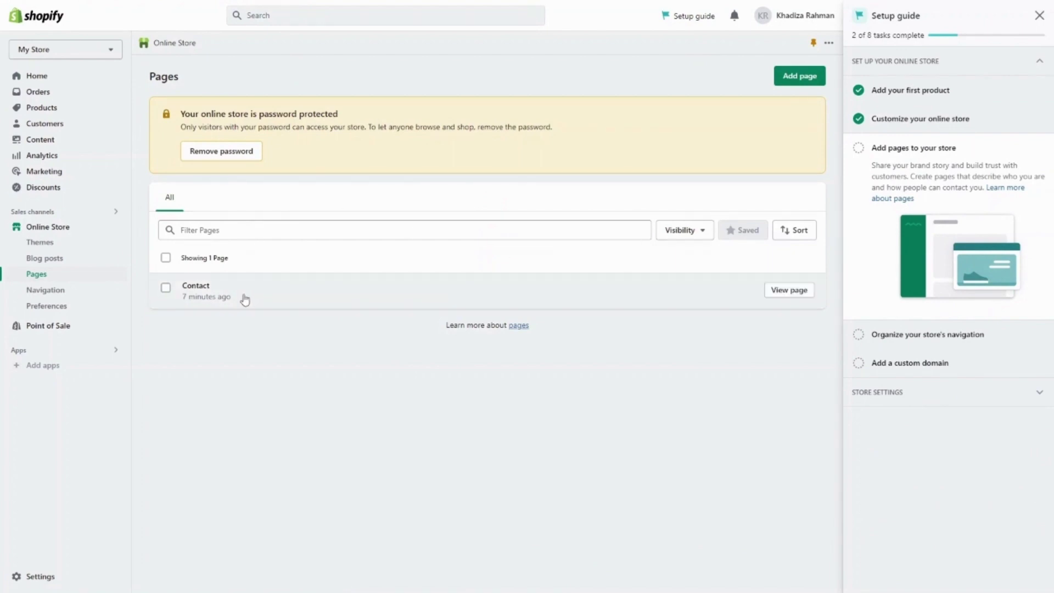
click(800, 77)
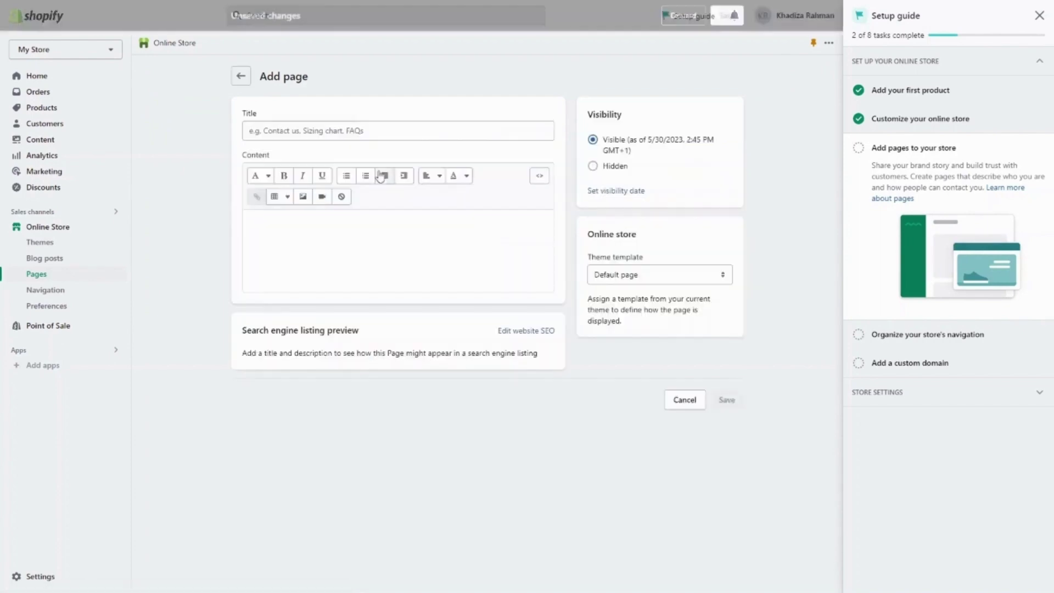
click(304, 123)
text(Mens)
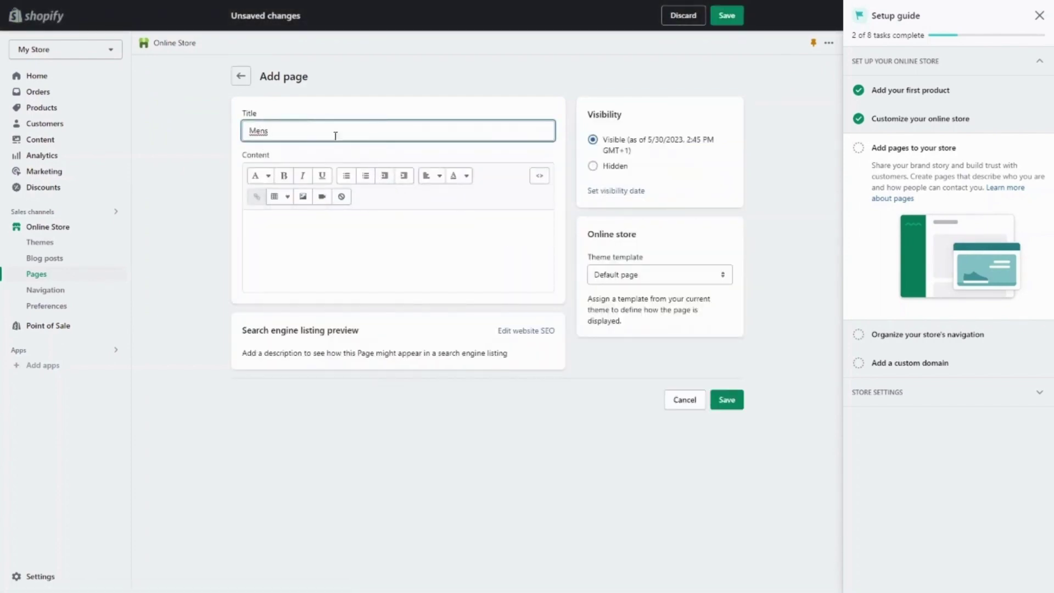
double_click(279, 133)
text(About Us)
Keep the Default page theme template for the About US page and save the page without content
click(620, 275)
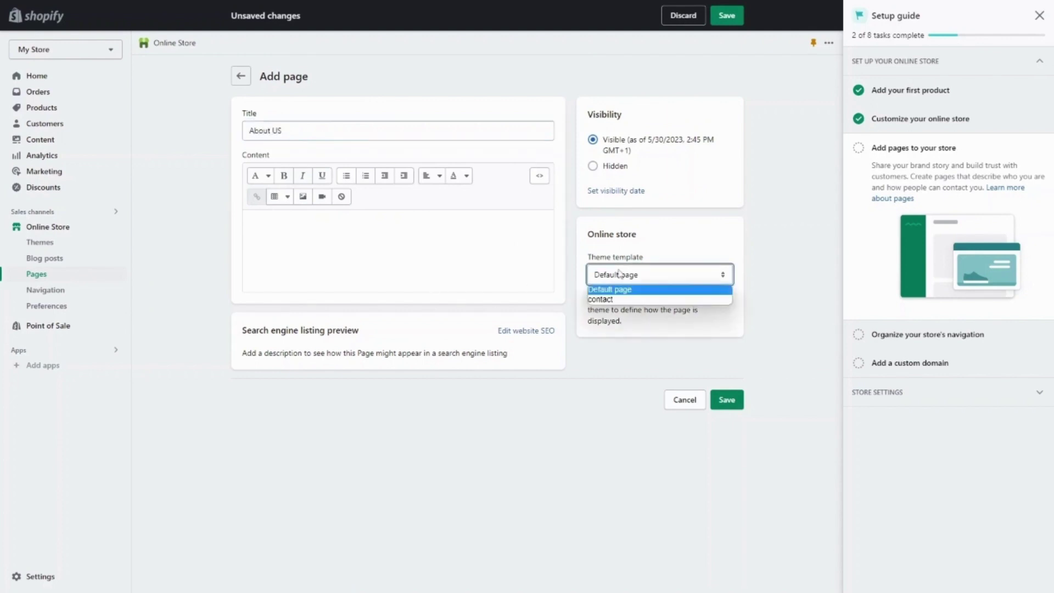
click(613, 293)
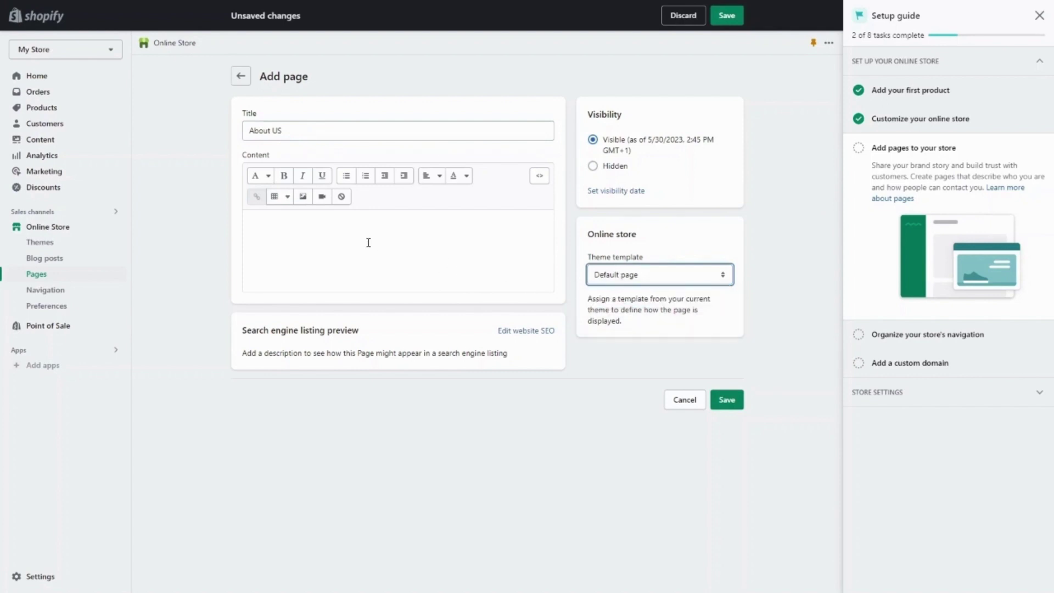
click(455, 263)
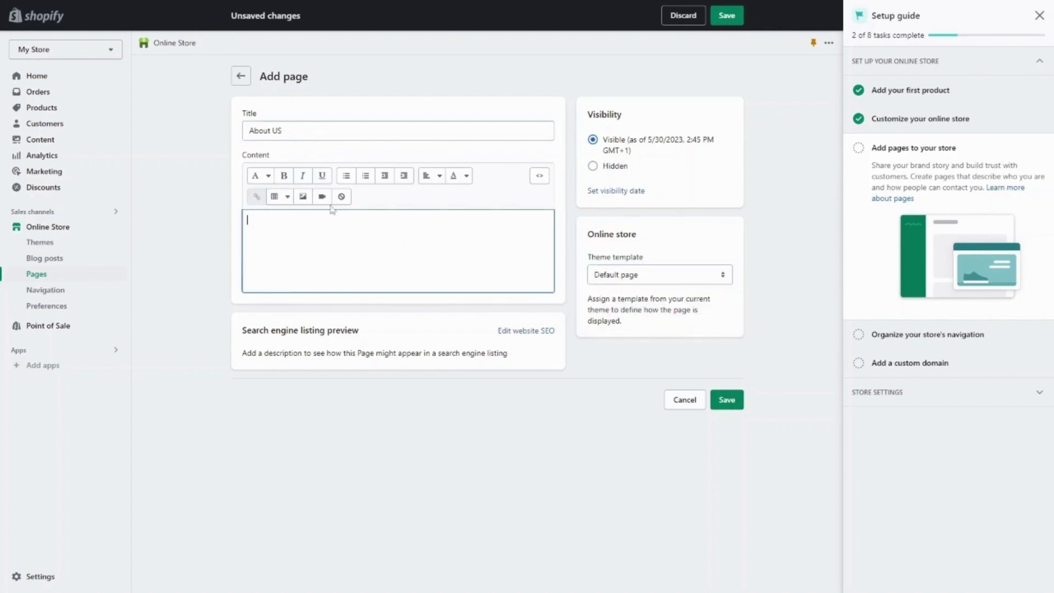
click(727, 15)
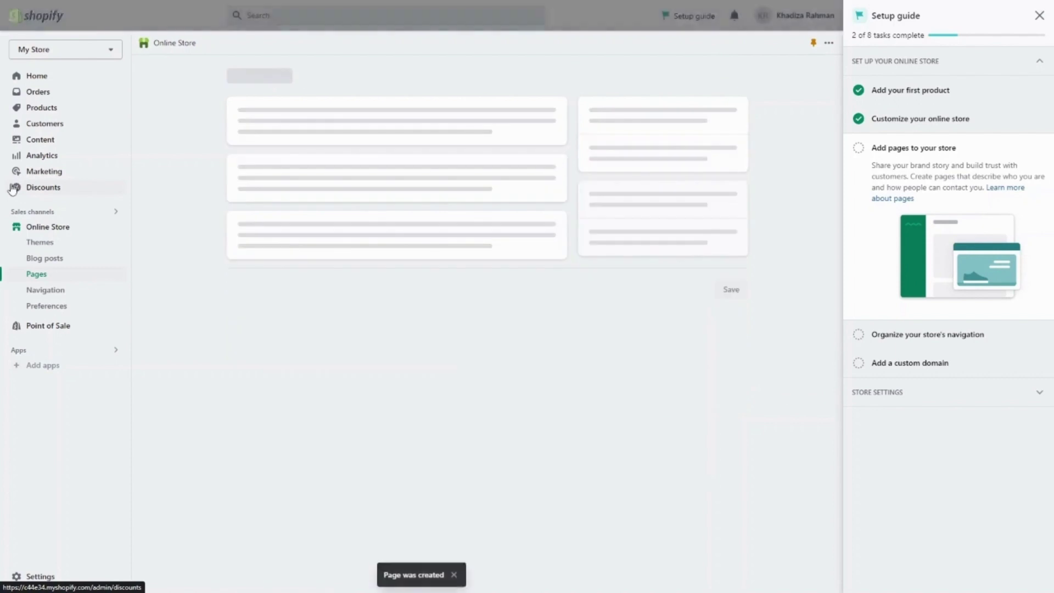
From the setup guide's navigation task, start a new item in the Main menu and link it to the About US page
click(33, 77)
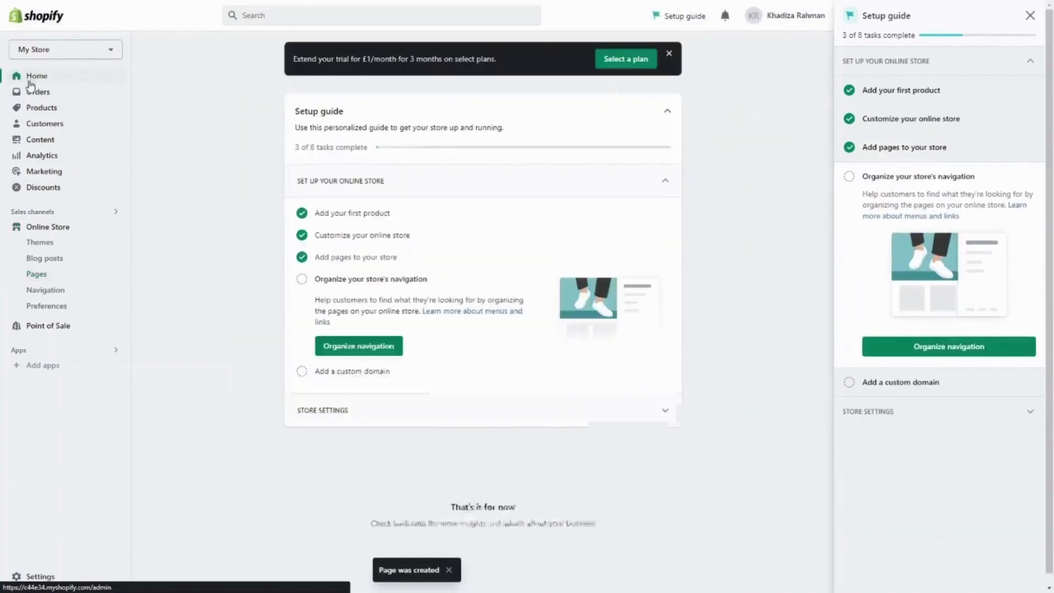
click(361, 347)
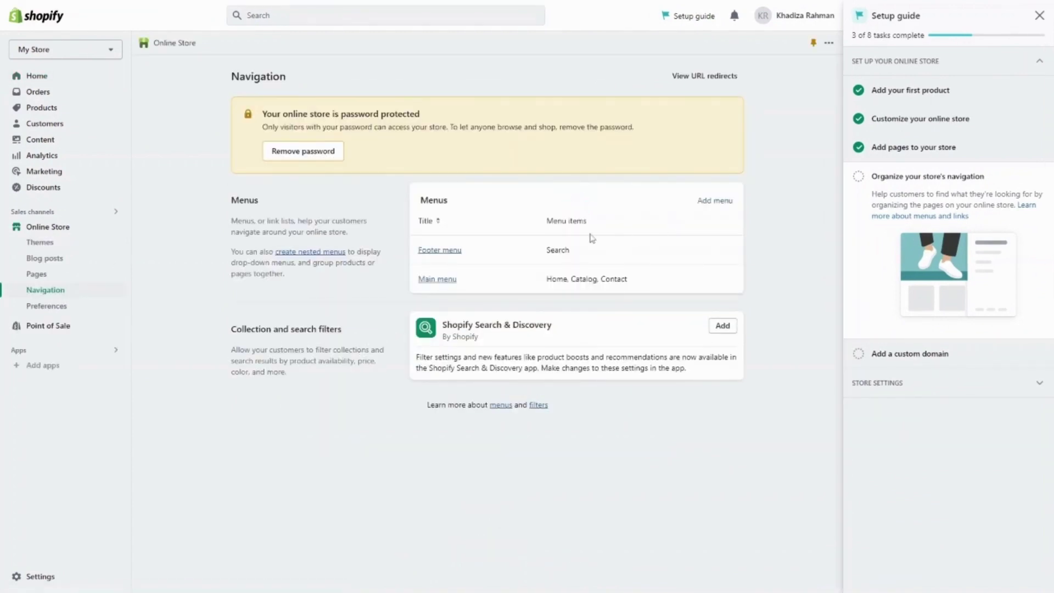
click(438, 281)
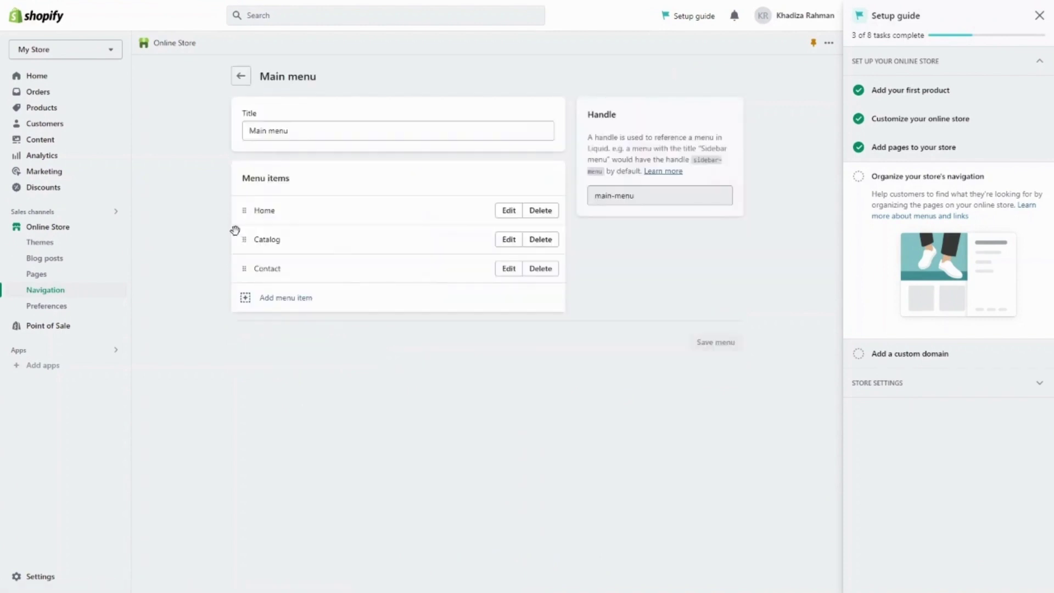
mouse_move(244, 264)
mouse_down()
mouse_move(246, 230)
mouse_move(247, 274)
mouse_up()
click(245, 306)
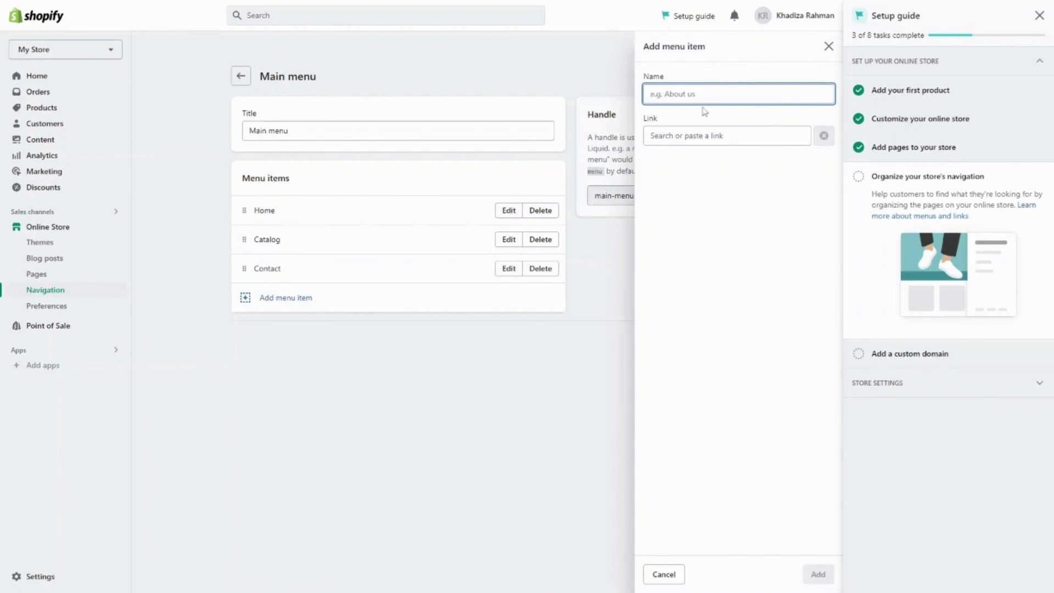
click(697, 137)
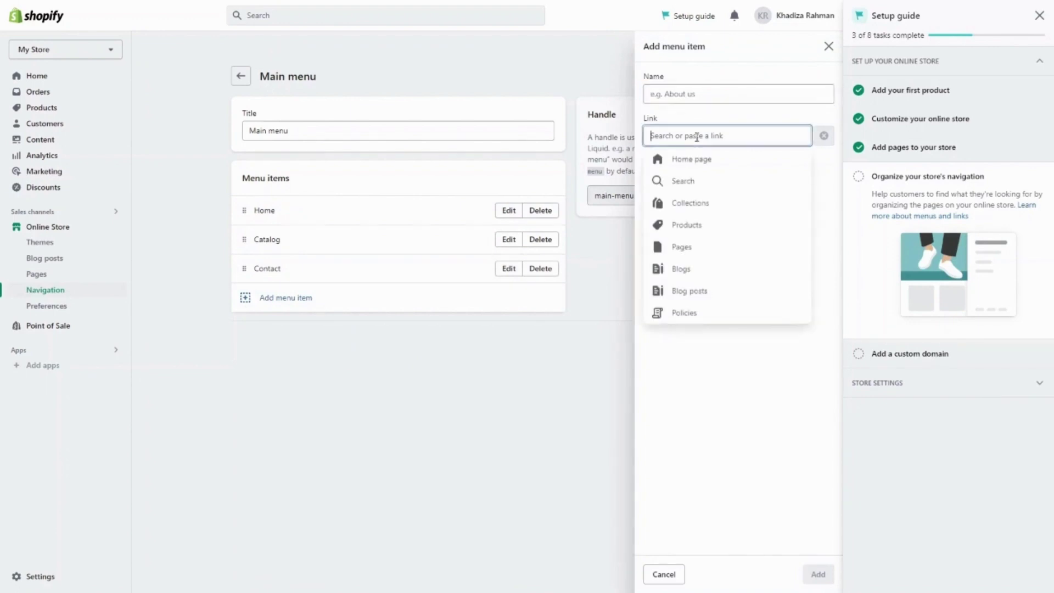
click(693, 247)
click(699, 186)
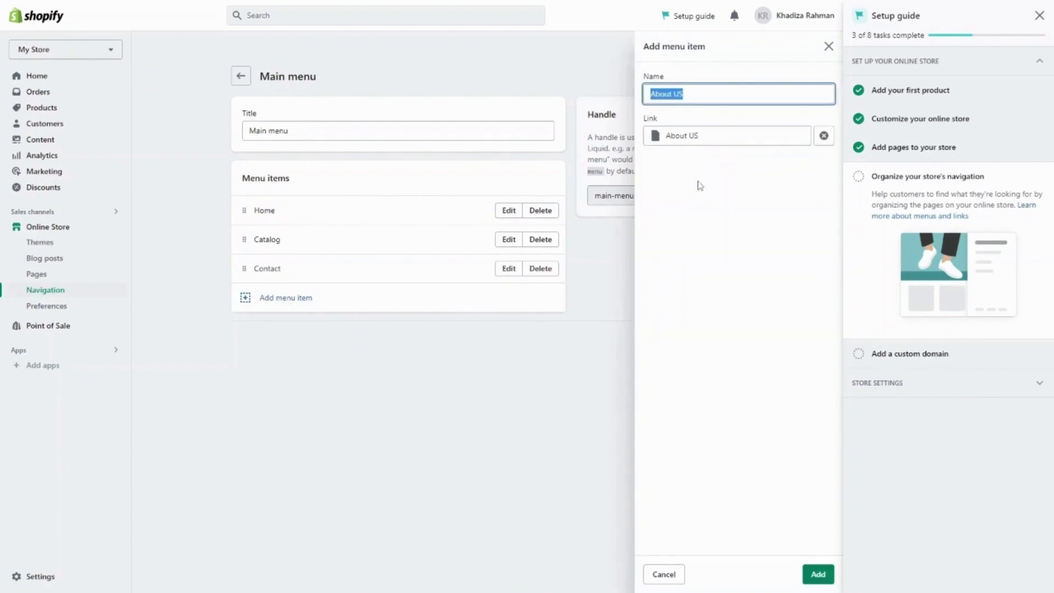
Change the new menu item's name to About Us and add it to the Main menu
click(692, 94)
key(BackSpace)
key(BackSpace)
text(Us)
click(818, 573)
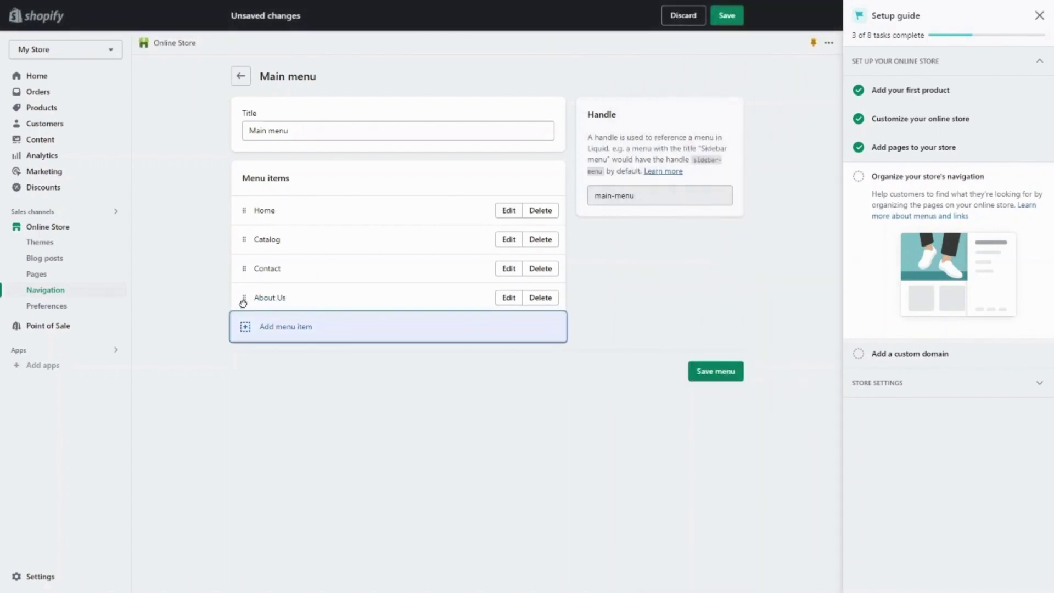
Move the About Us item between Home and Catalog and save the Main menu
drag(243, 302, 244, 239)
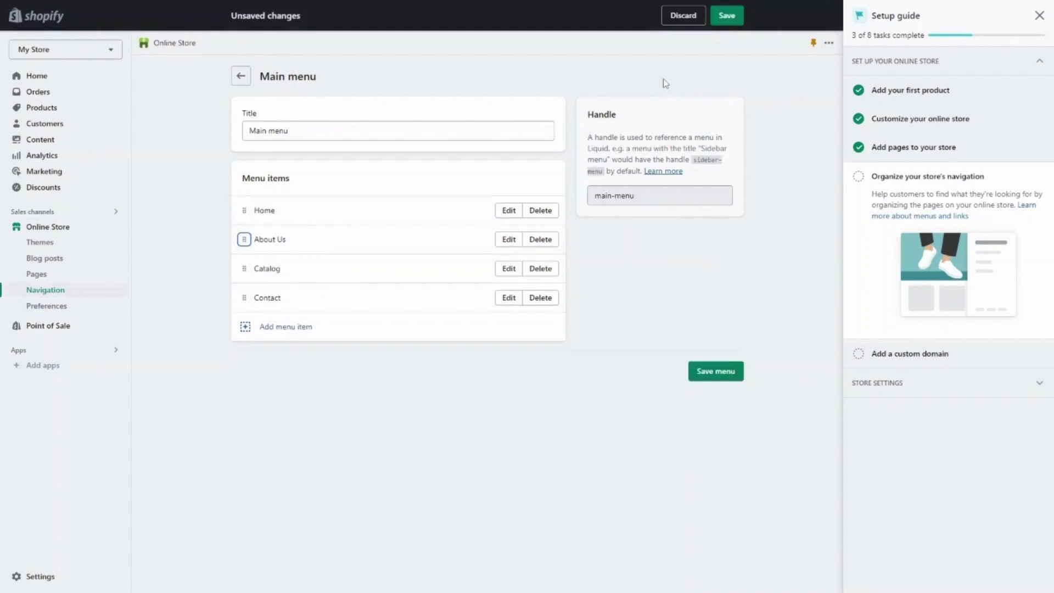
click(727, 15)
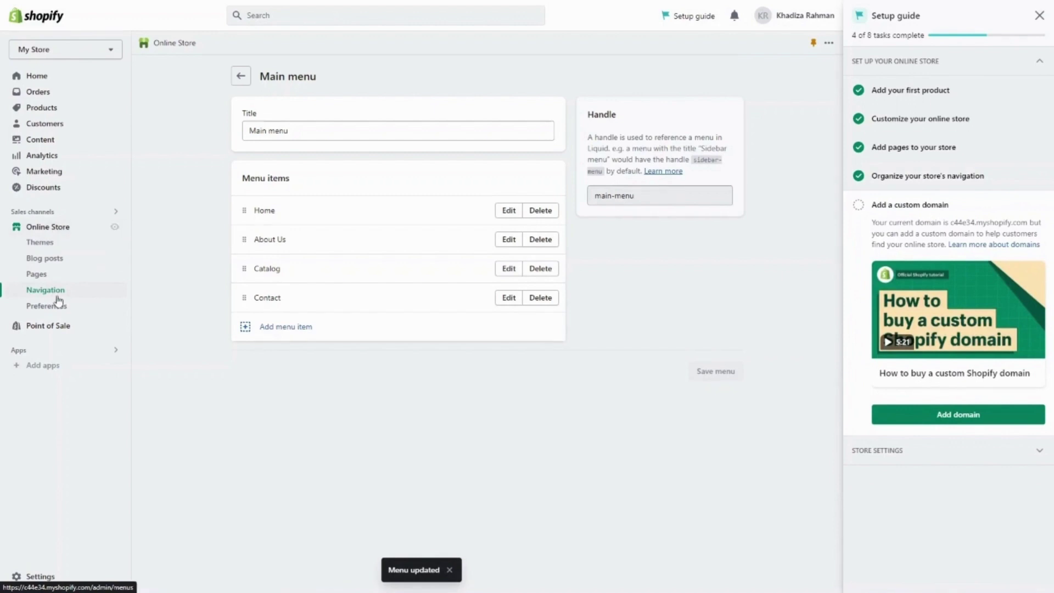
Review the options for buying or connecting a domain from the setup guide's custom domain task, and close the settings
click(65, 81)
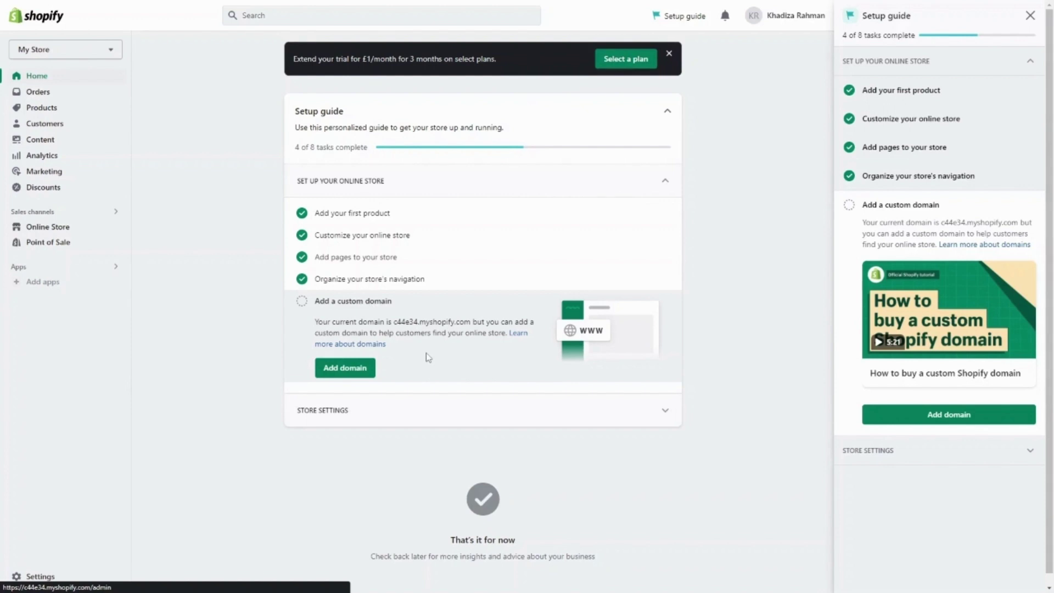
click(358, 374)
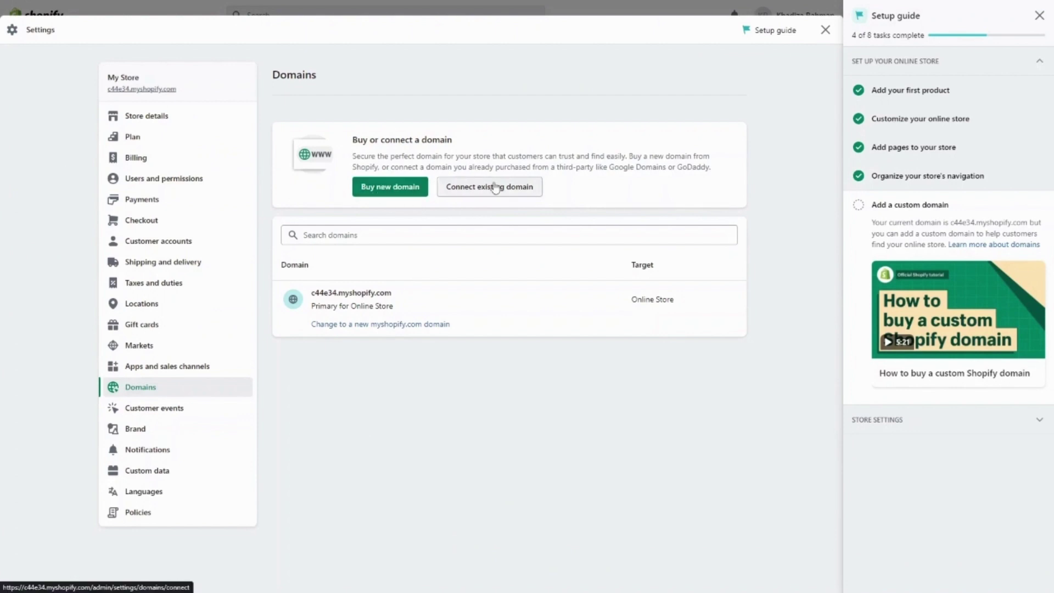
click(825, 31)
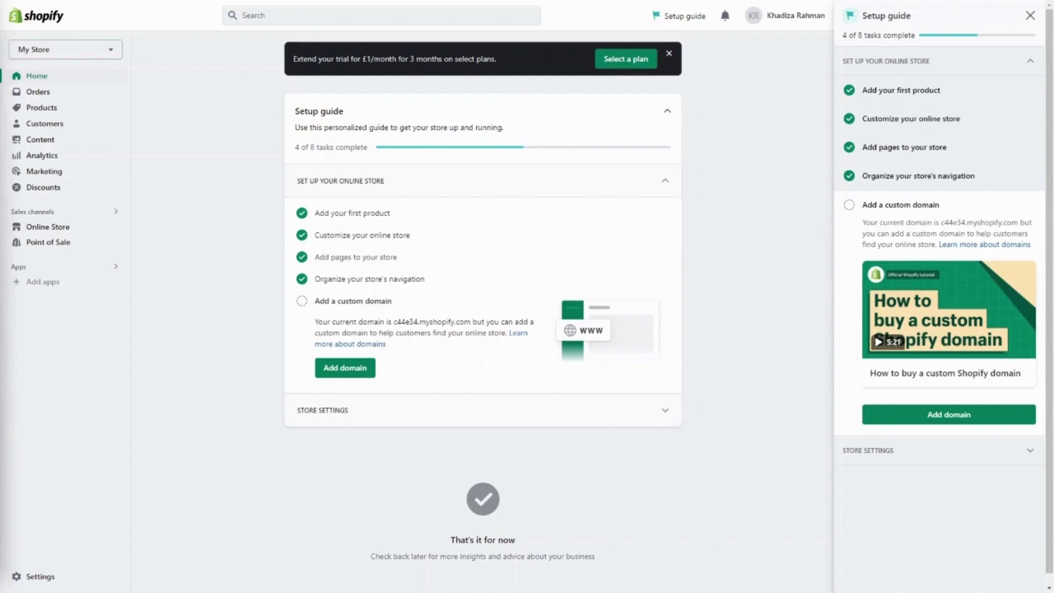
Open the plan selection and compare the pricing, payment fees, features and shipping of the Basic, Shopify and Advanced plans
click(628, 64)
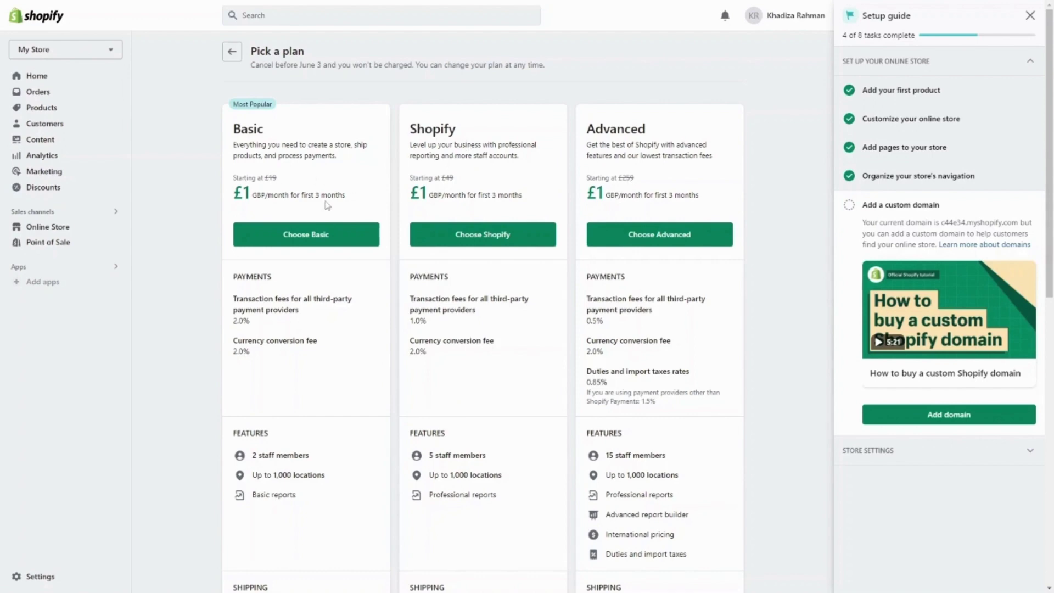
scroll(326, 205, down, 1)
scroll(327, 205, down, 1)
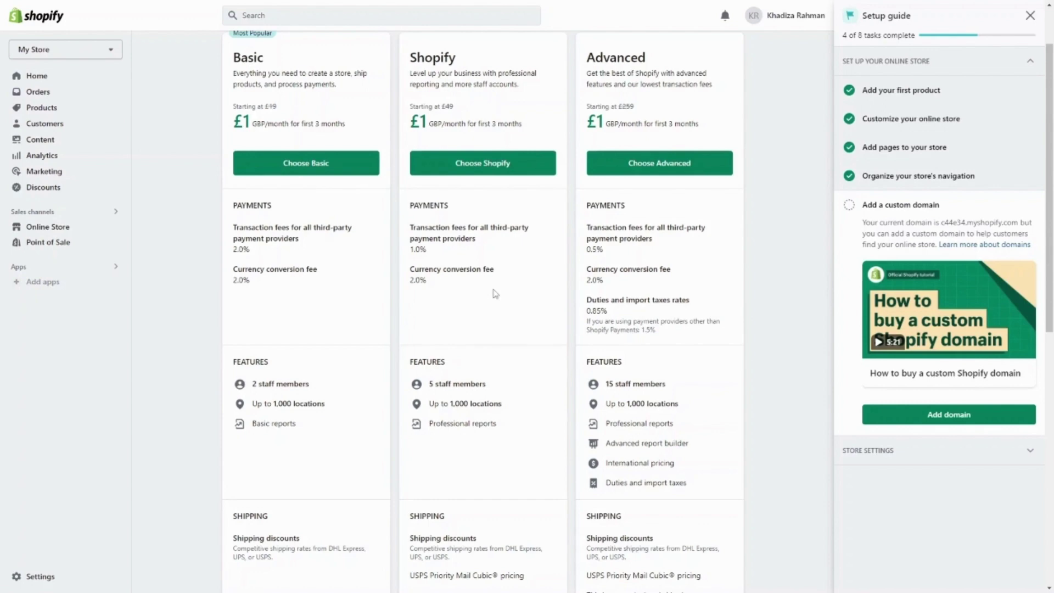
scroll(496, 294, up, 1)
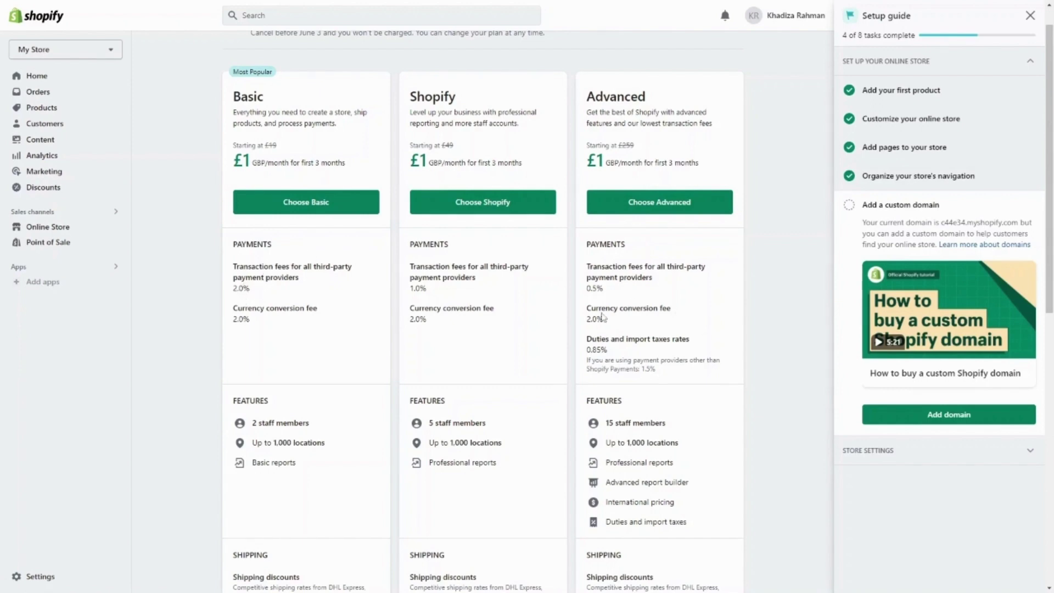
scroll(602, 317, down, 2)
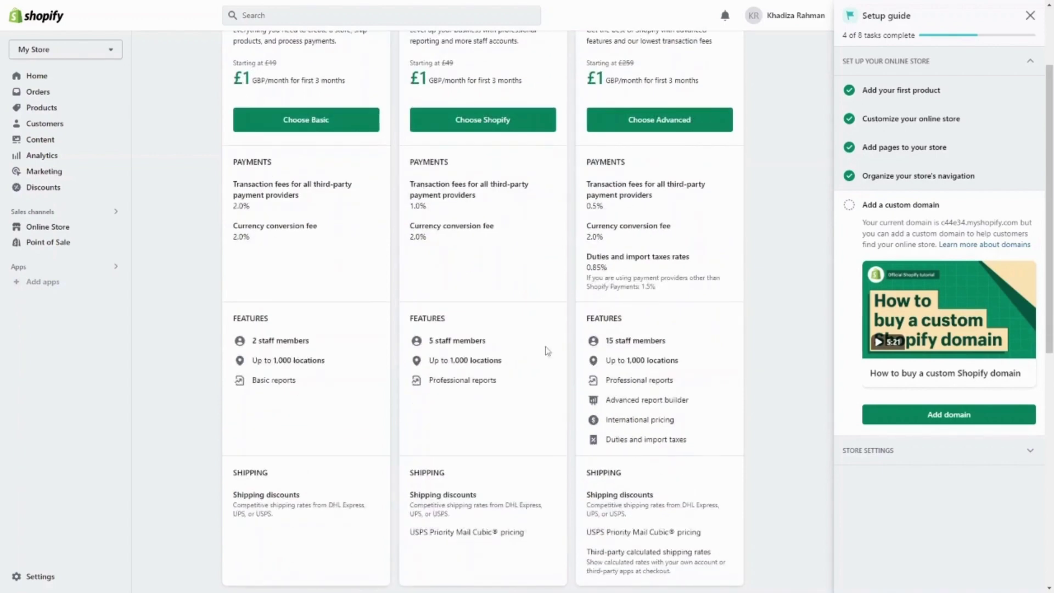
scroll(477, 390, down, 1)
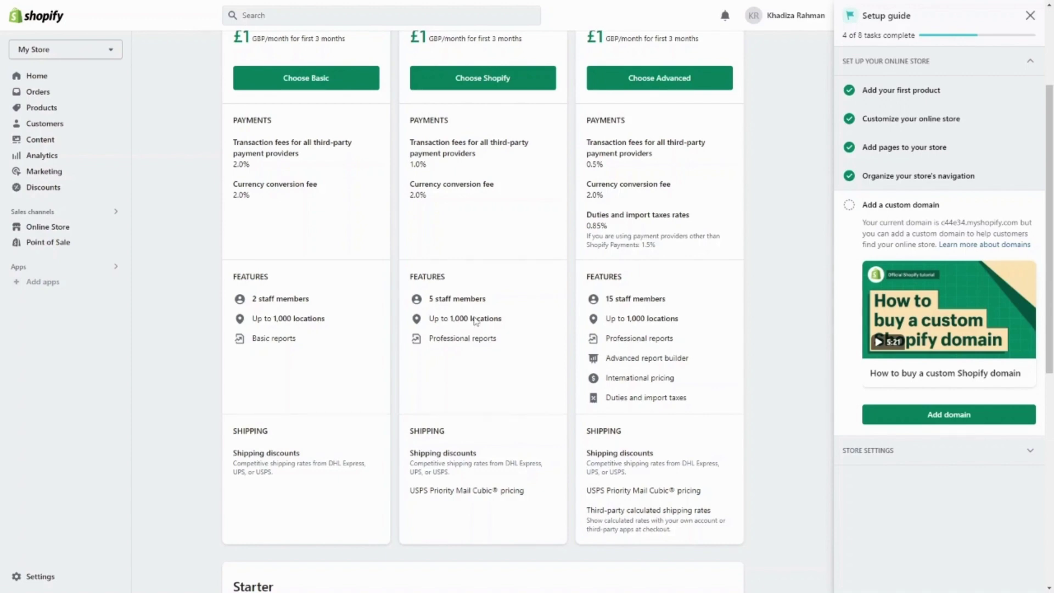
scroll(475, 321, up, 3)
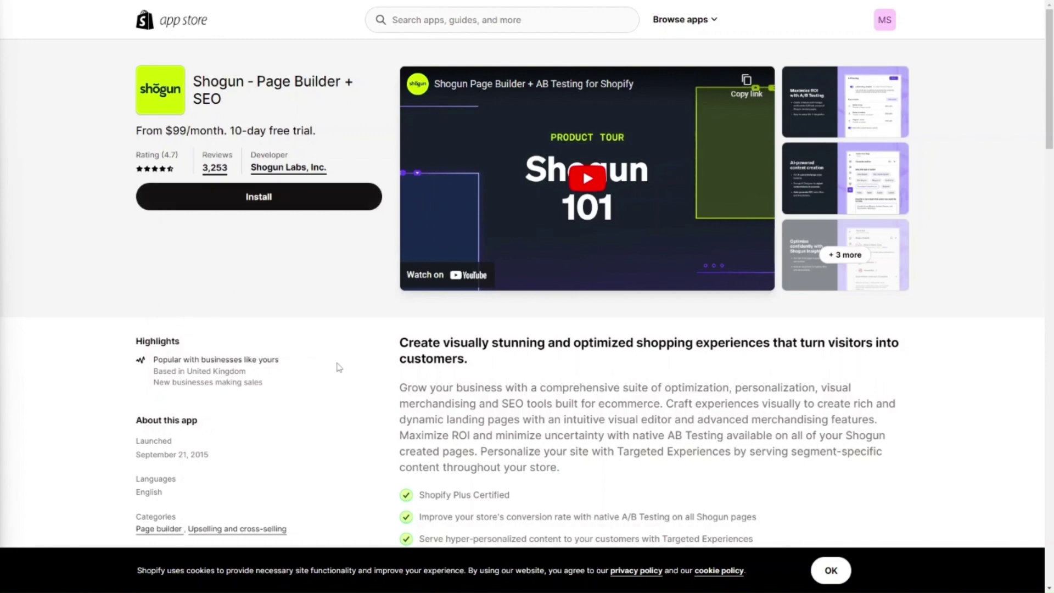
Examine the description, pricing and merchant reviews of the Shogun - Page Builder + SEO app in the Shopify App Store
scroll(337, 366, down, 2)
scroll(339, 367, down, 1)
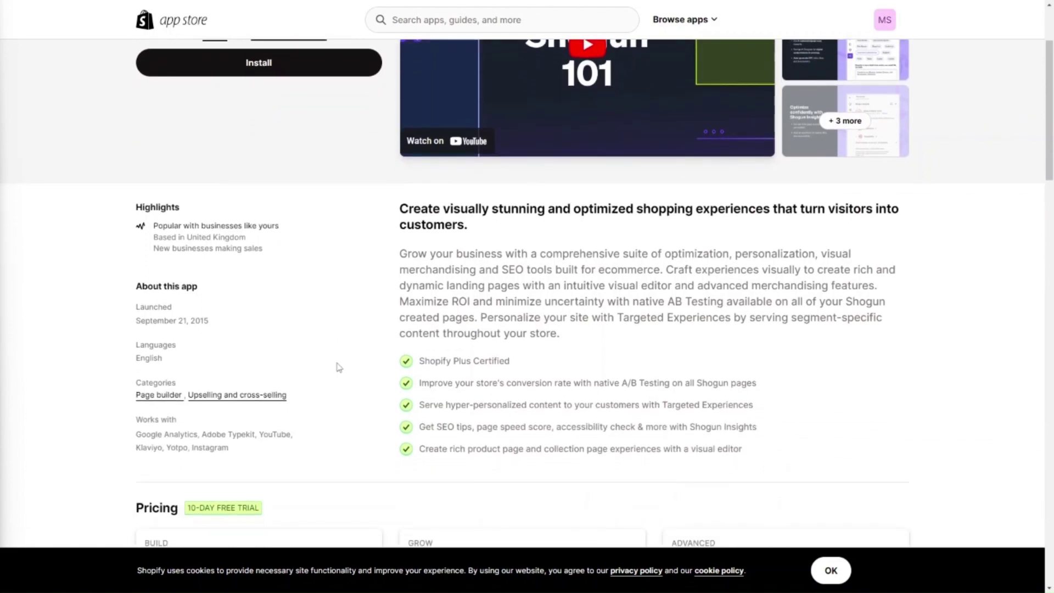
scroll(339, 367, down, 1)
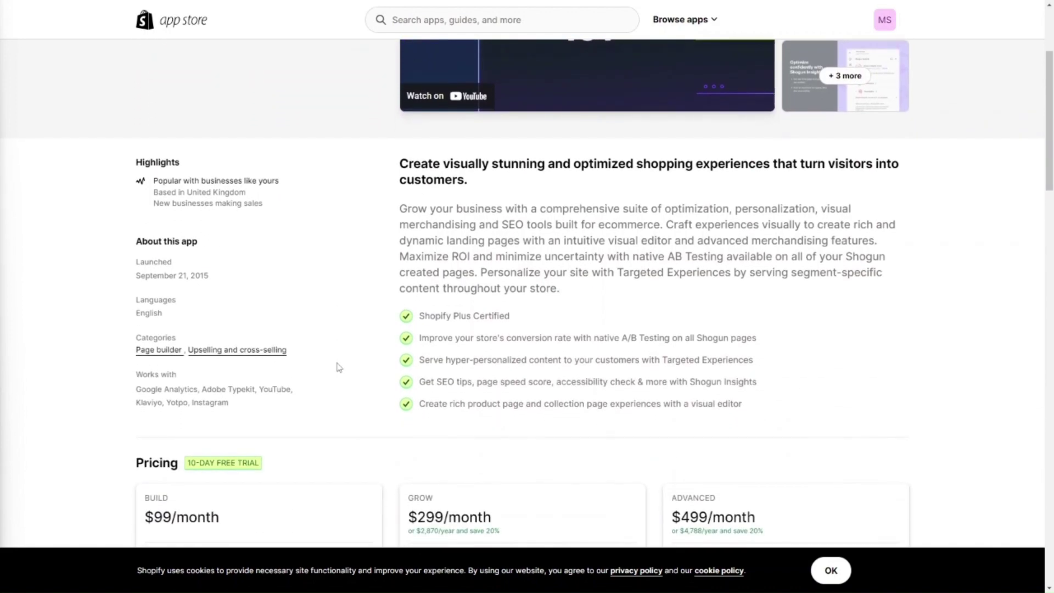
scroll(339, 367, down, 2)
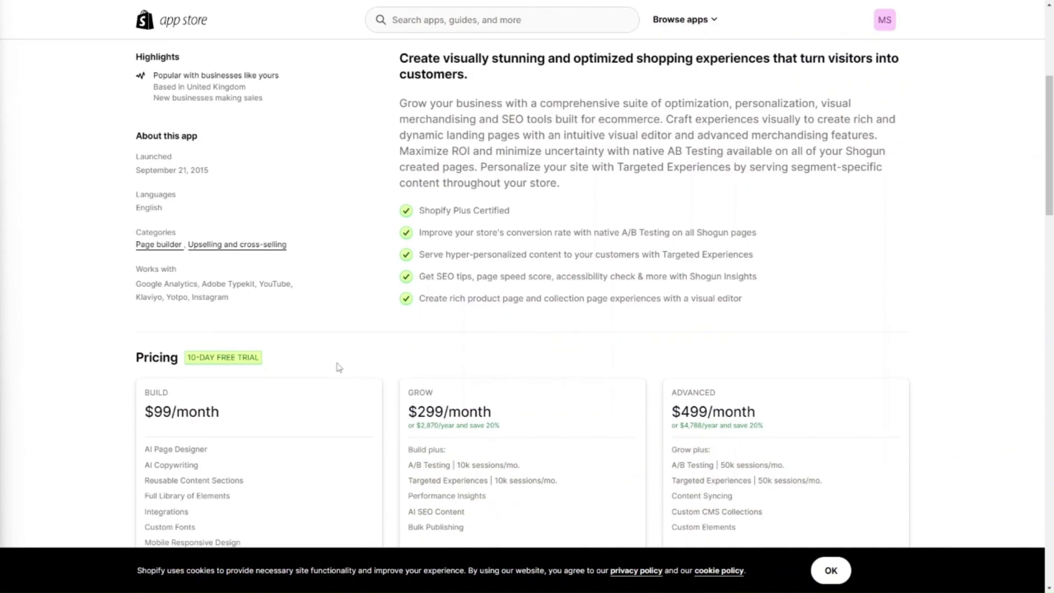
scroll(336, 368, up, 5)
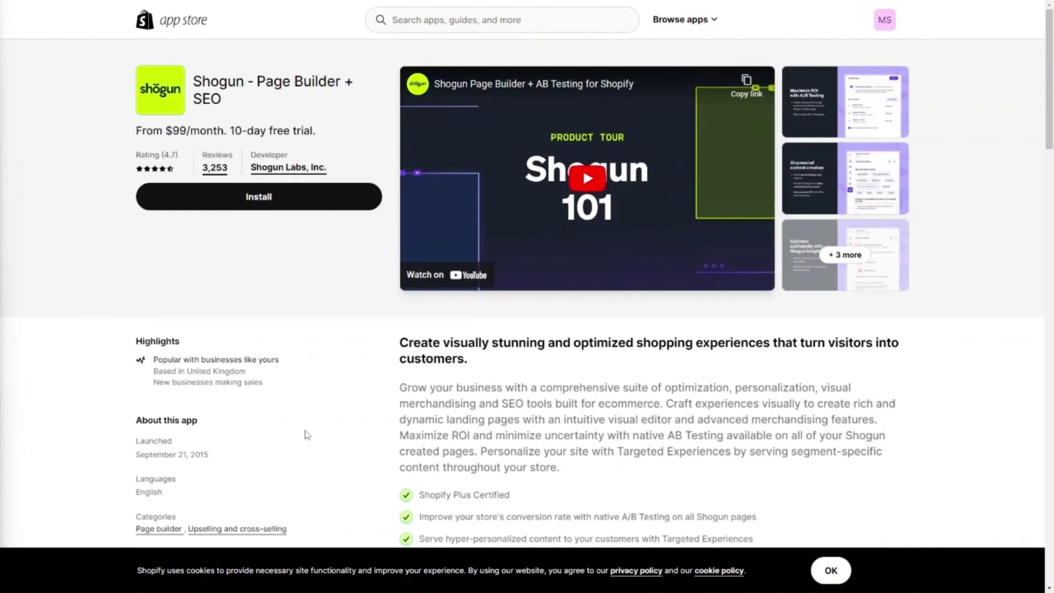
scroll(304, 433, down, 10)
scroll(306, 436, down, 7)
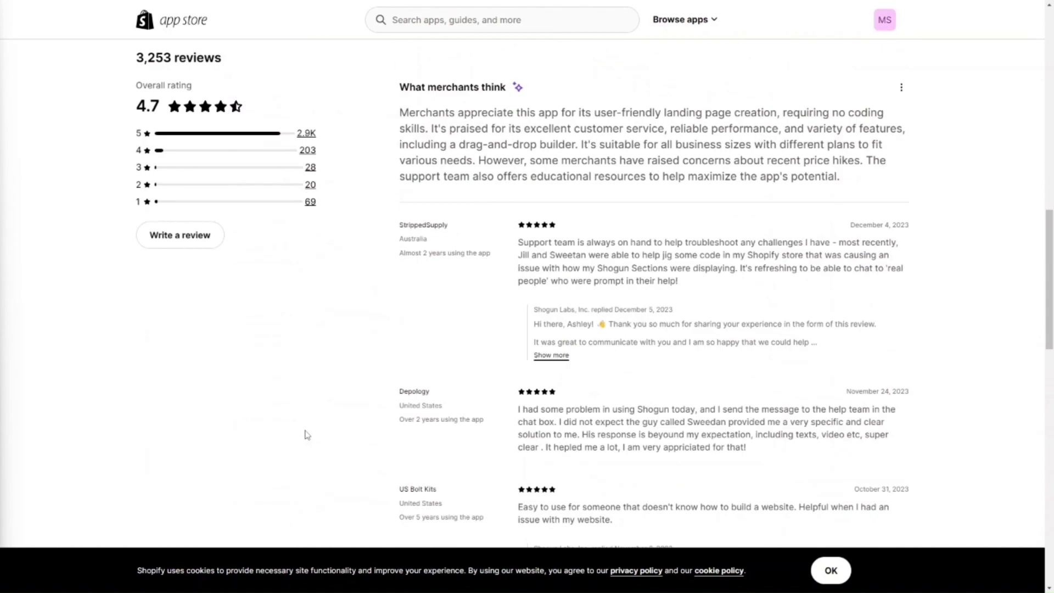
scroll(306, 435, up, 17)
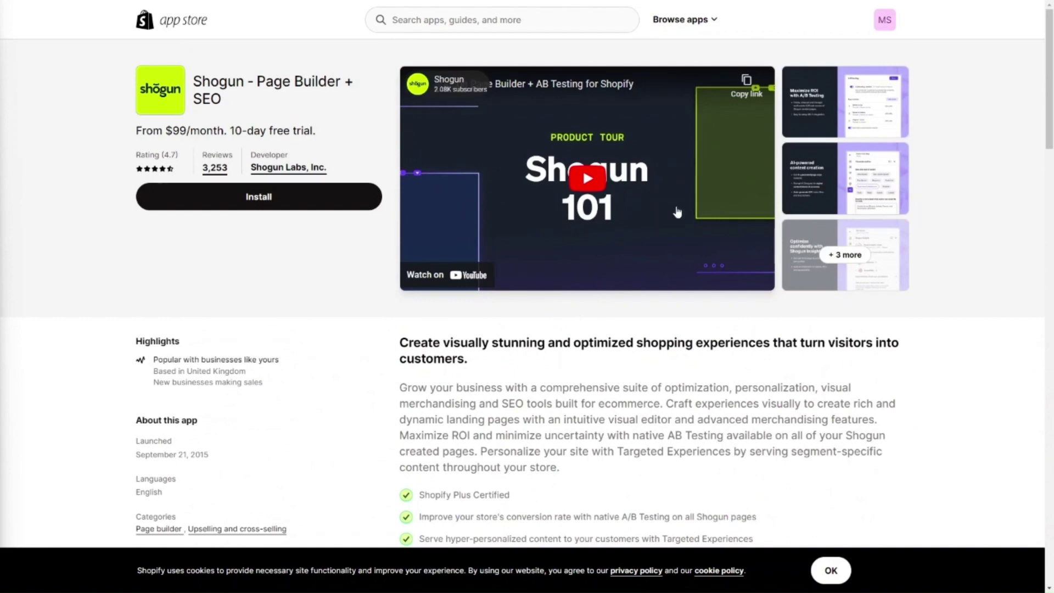
View the additional screenshots in the Shogun listing, close the gallery and look over the app's description
click(849, 263)
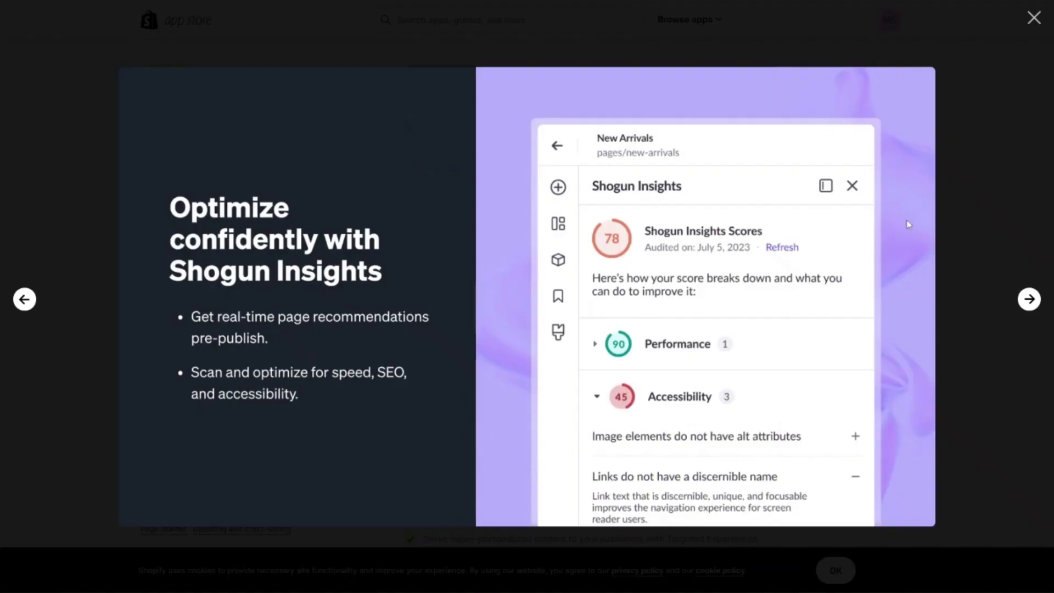
click(1034, 18)
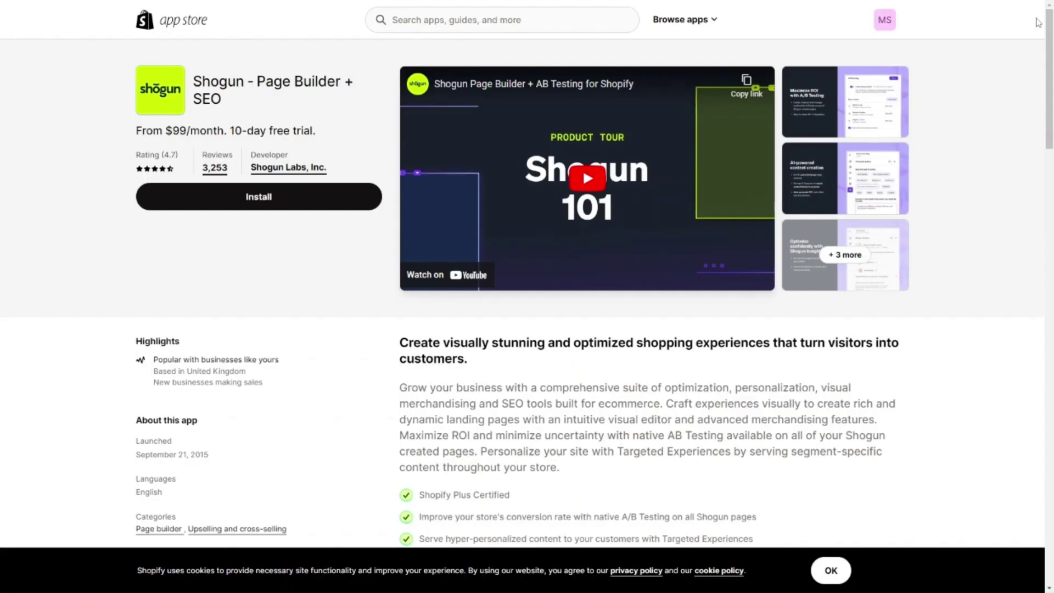
scroll(902, 222, down, 1)
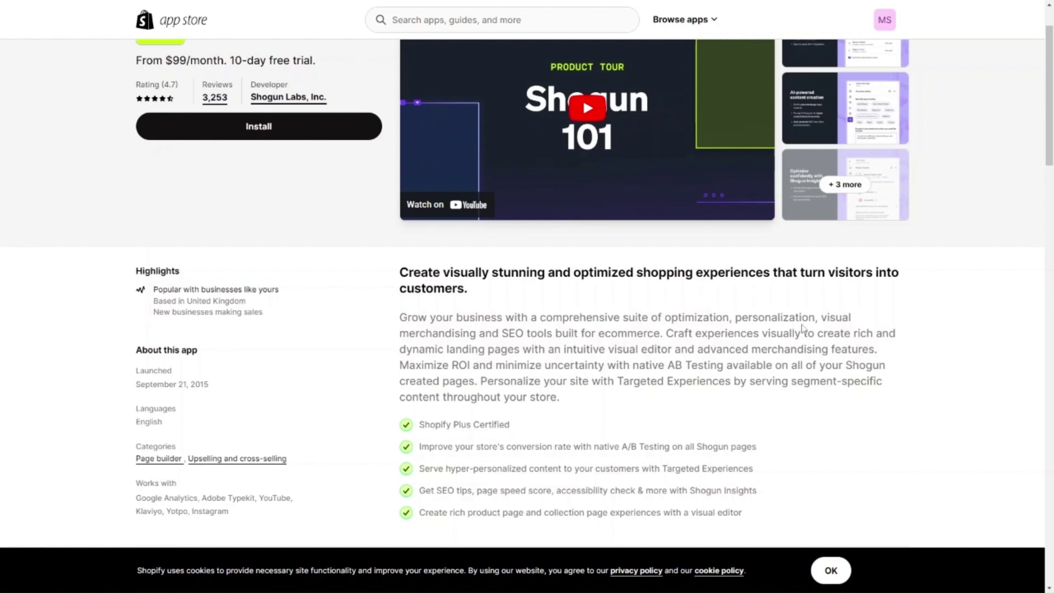
scroll(804, 328, up, 1)
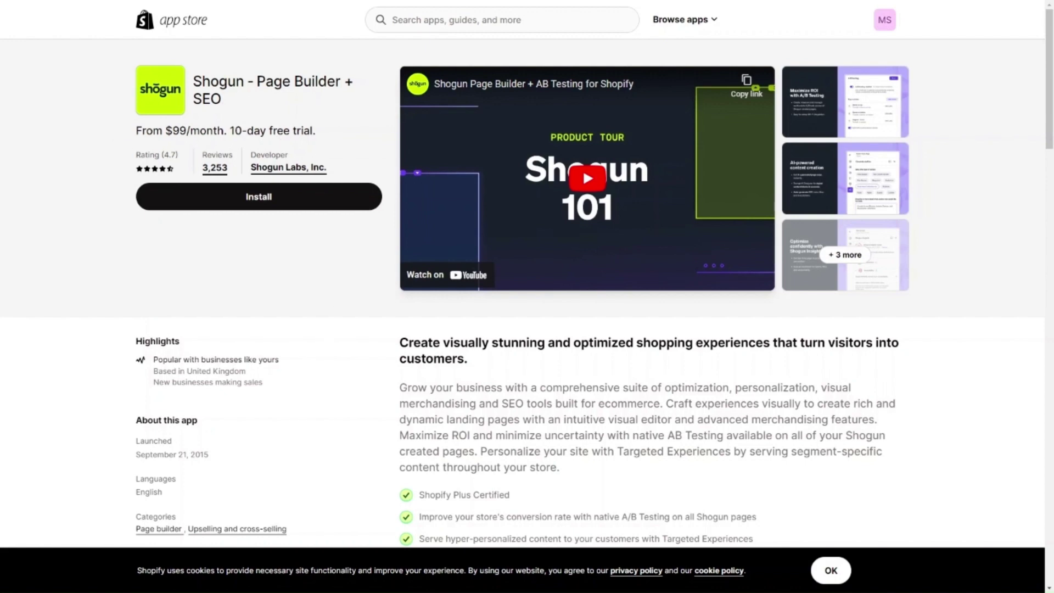
Open all of Shogun's pricing options from the listing and compare the monthly and annual plan prices
scroll(588, 387, down, 9)
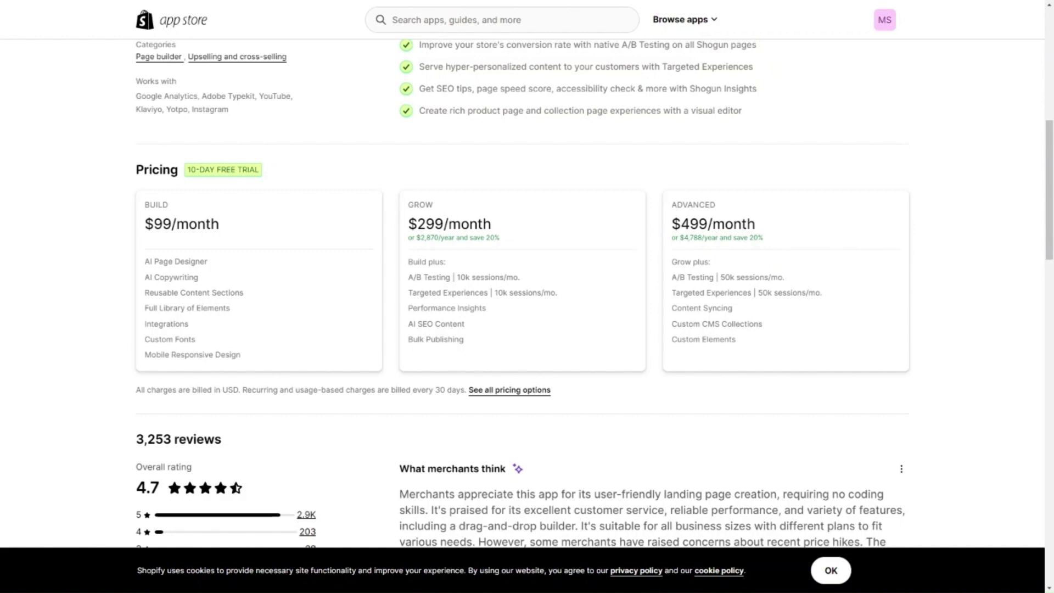
click(515, 391)
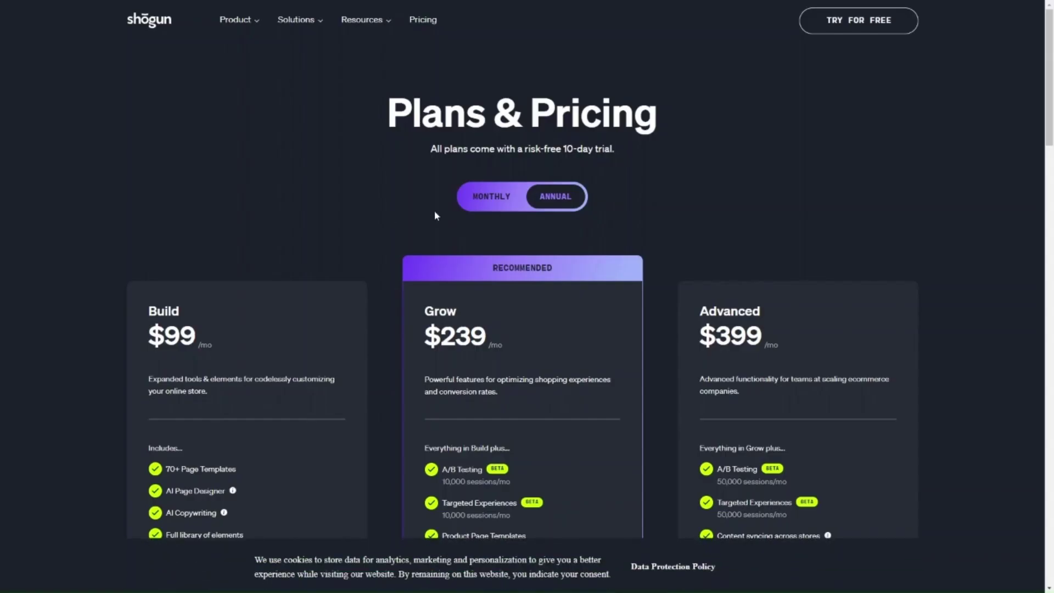
click(502, 201)
click(577, 203)
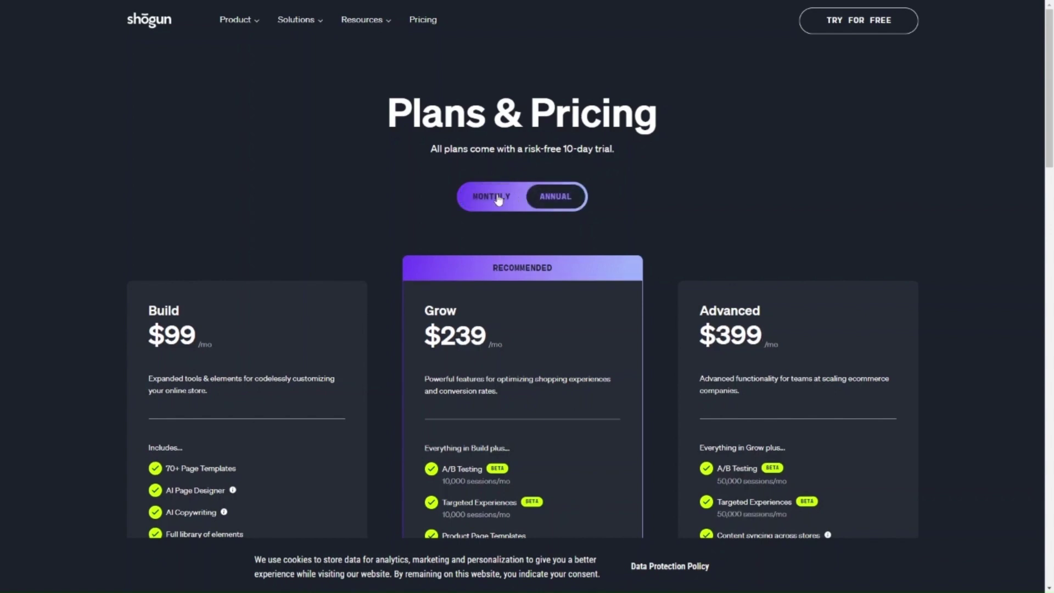
Compare the Build, Grow and Advanced plans under monthly and annual billing, including the features each one contains
click(502, 201)
click(546, 204)
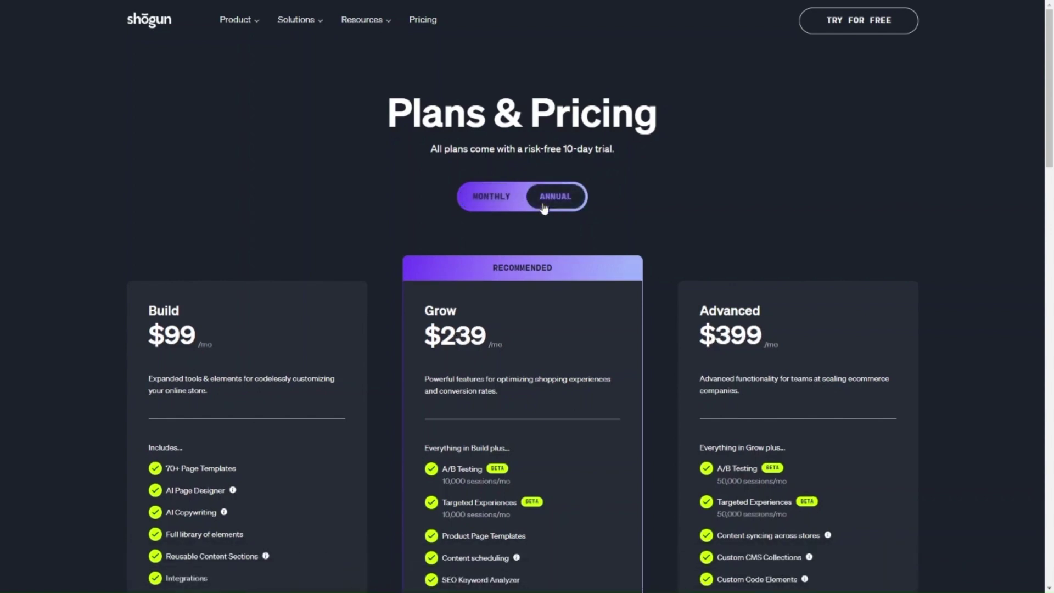
scroll(507, 281, down, 1)
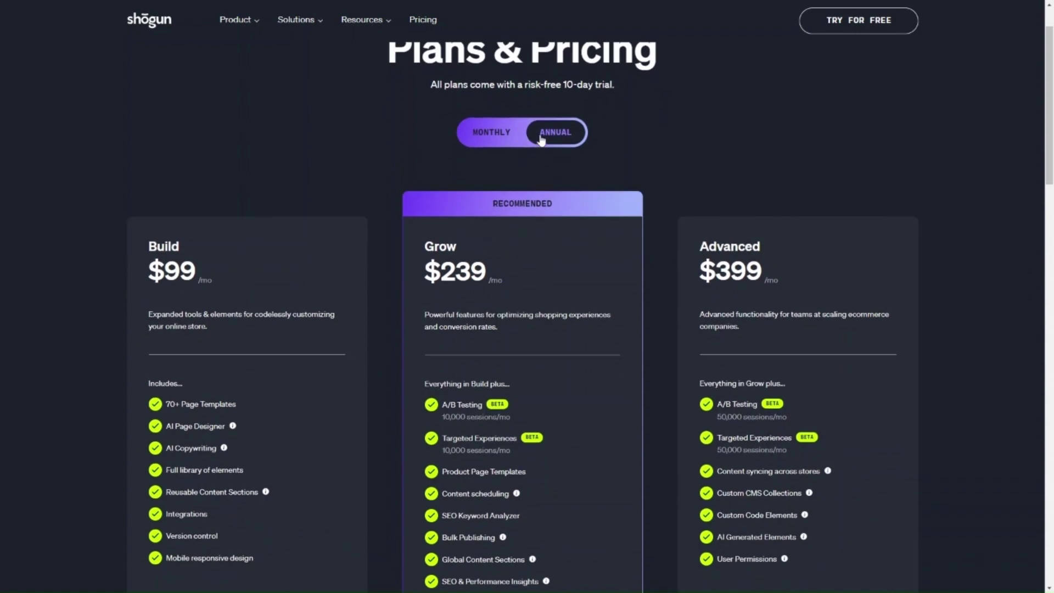
click(500, 142)
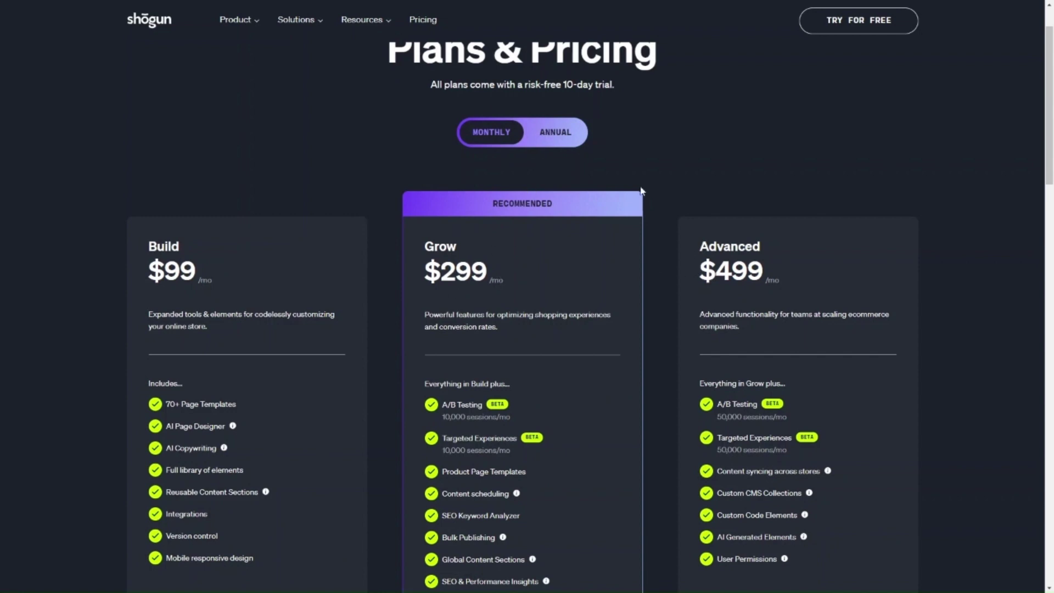
click(568, 135)
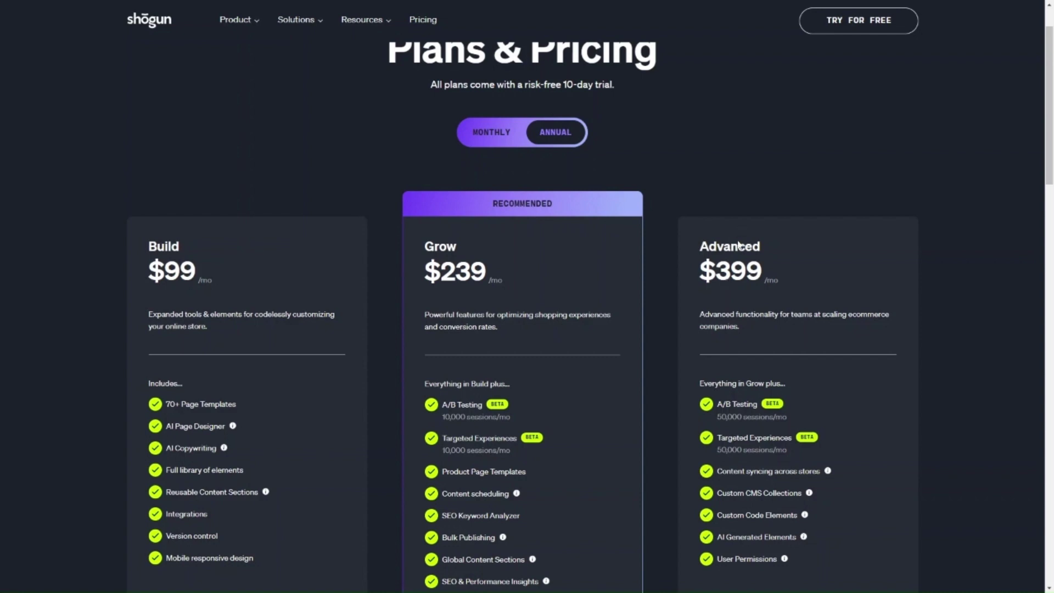
scroll(727, 283, down, 3)
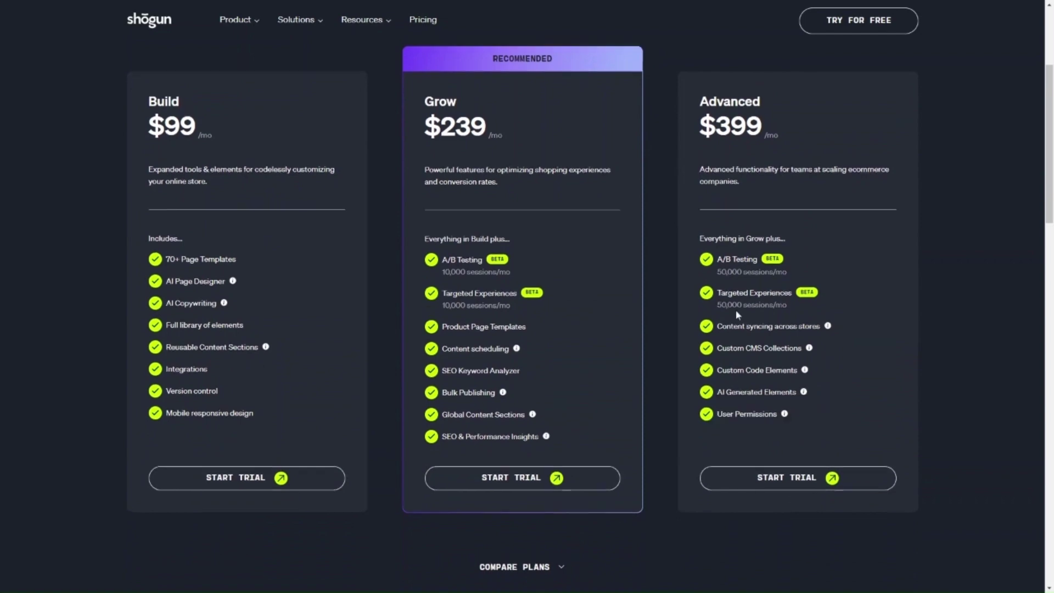
scroll(736, 310, up, 4)
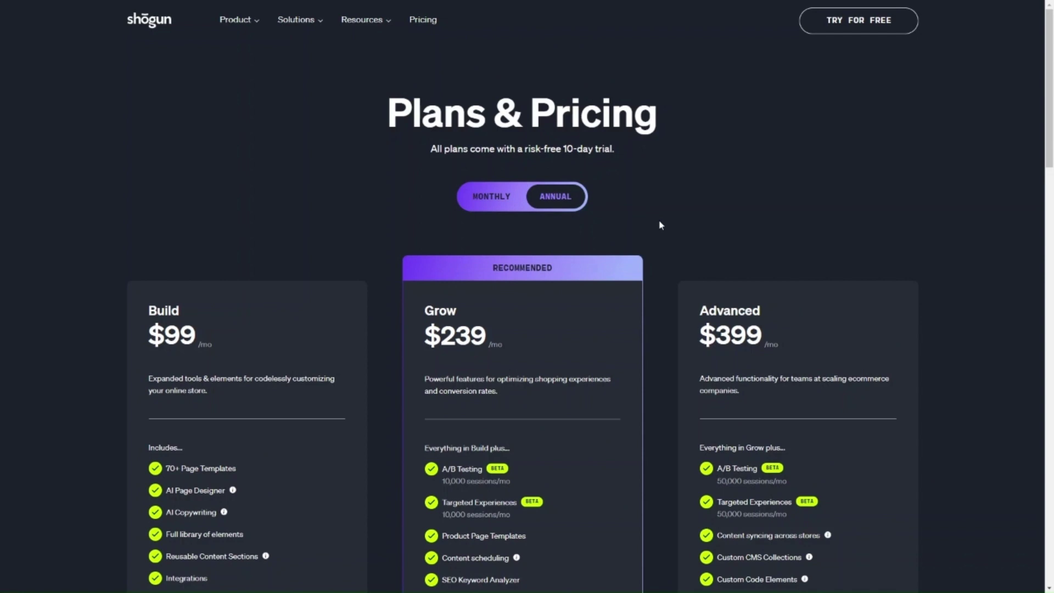
scroll(650, 246, down, 3)
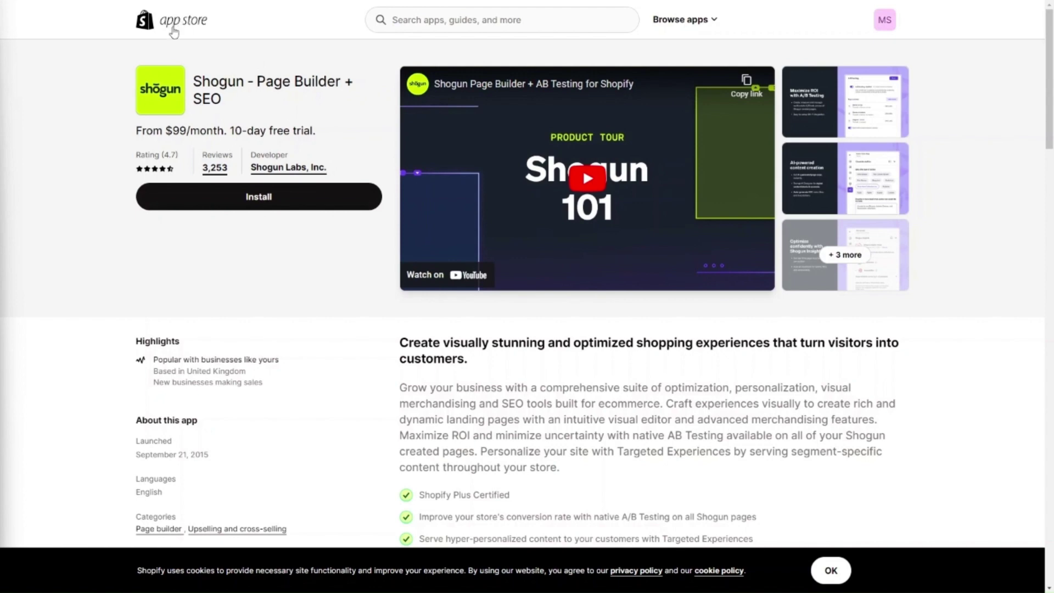
Install the Shogun app on the store from its Shopify App Store listing and collapse the trial notice
click(317, 197)
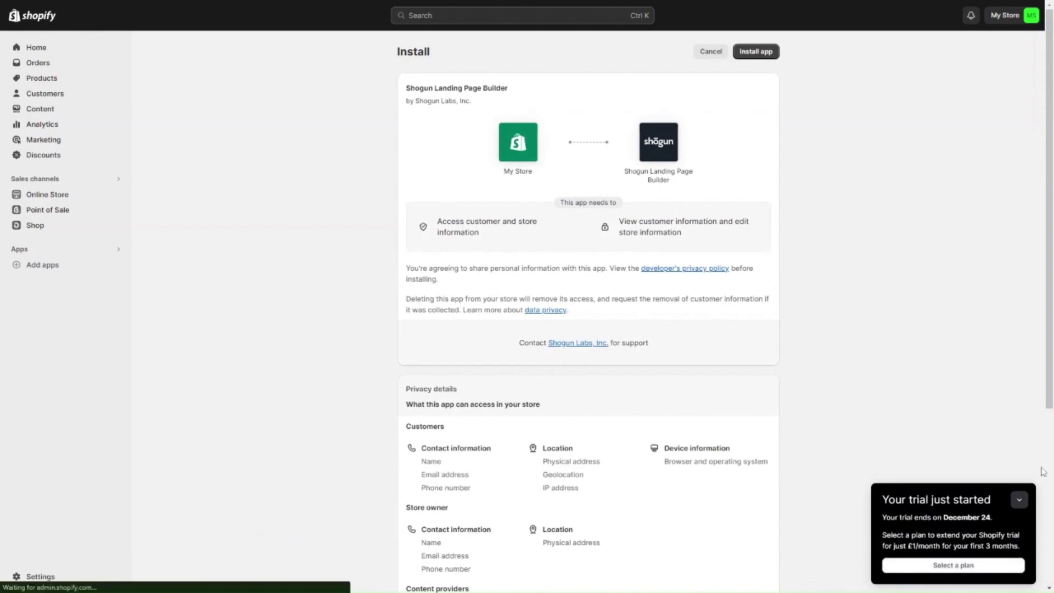
click(1019, 500)
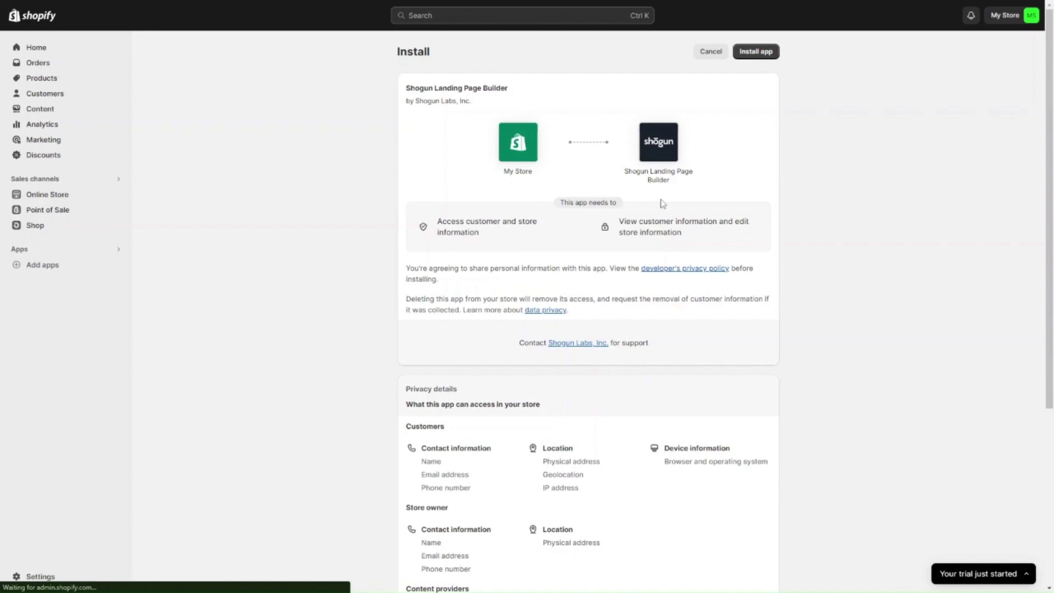
click(756, 59)
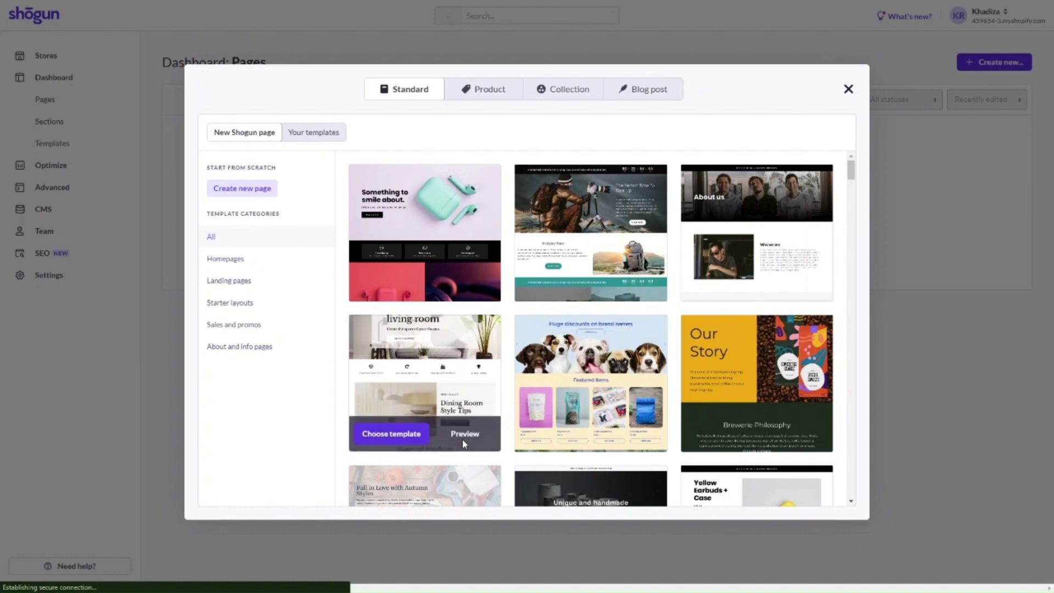
Look over the standard page templates and the product and collection page options, and close the page chooser
scroll(462, 441, down, 2)
scroll(462, 441, up, 1)
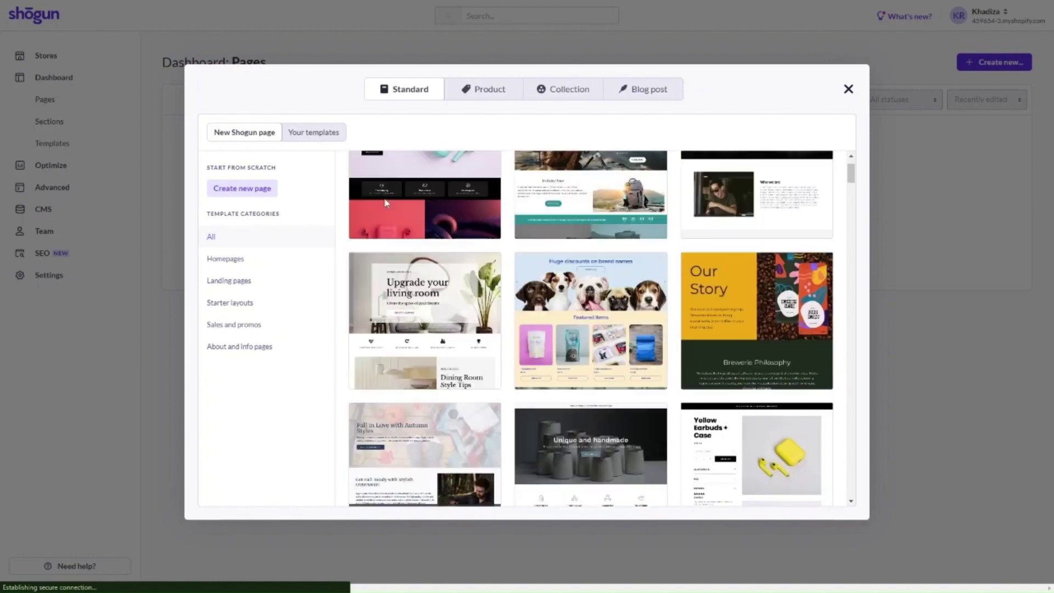
click(488, 96)
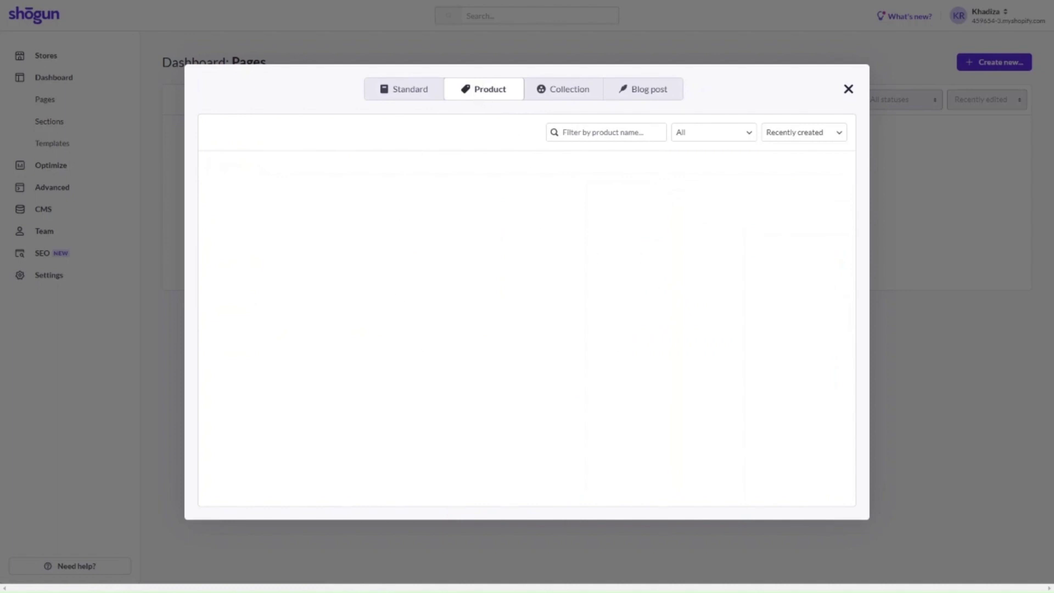
click(545, 98)
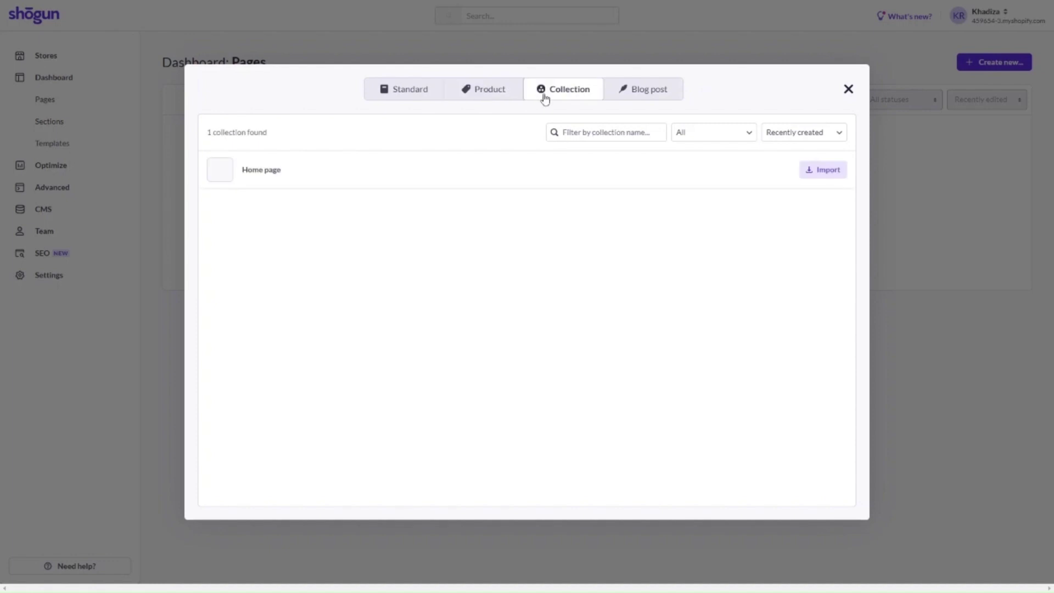
click(849, 91)
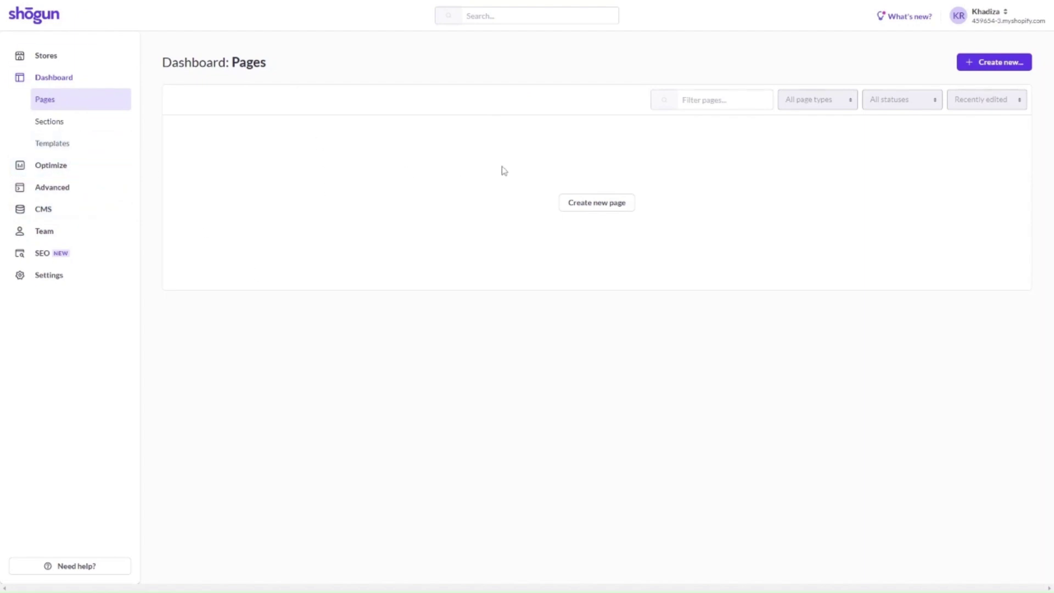
Start a new page and browse the template categories from Homepages through About and info pages
click(586, 207)
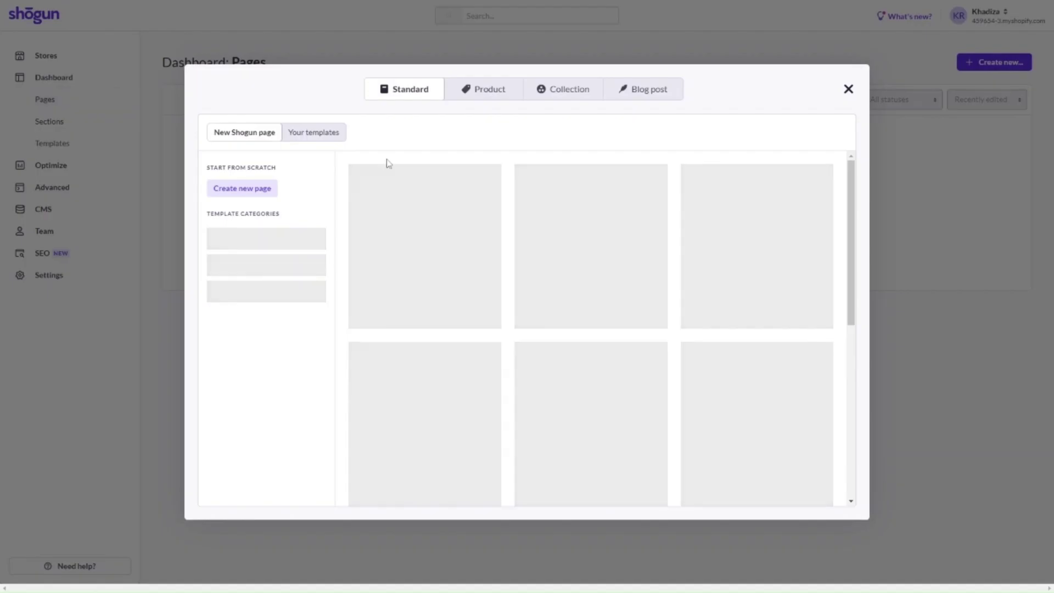
mouse_move(452, 260)
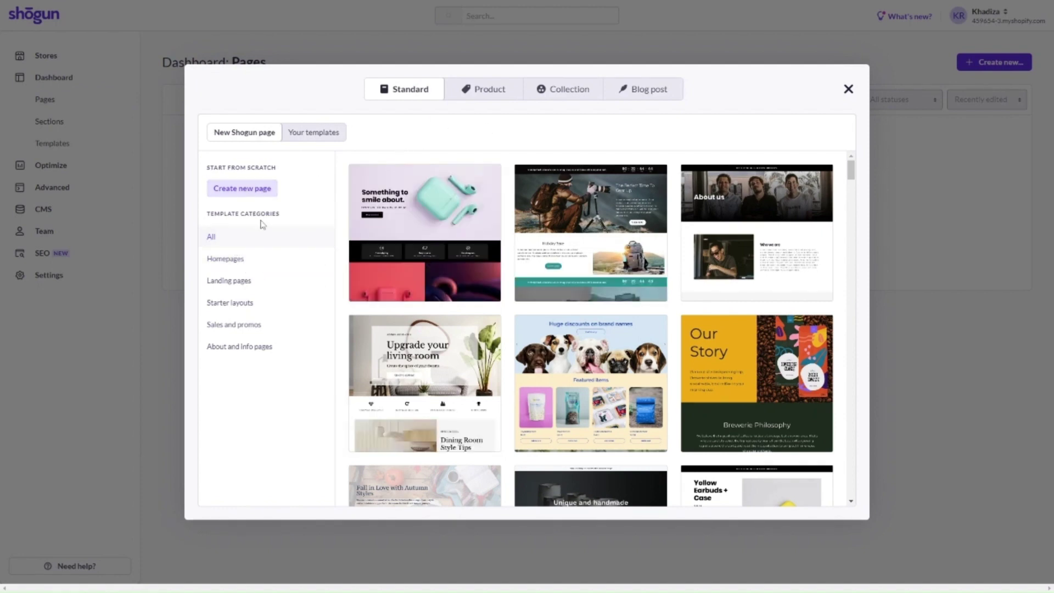
click(243, 269)
click(238, 280)
click(243, 309)
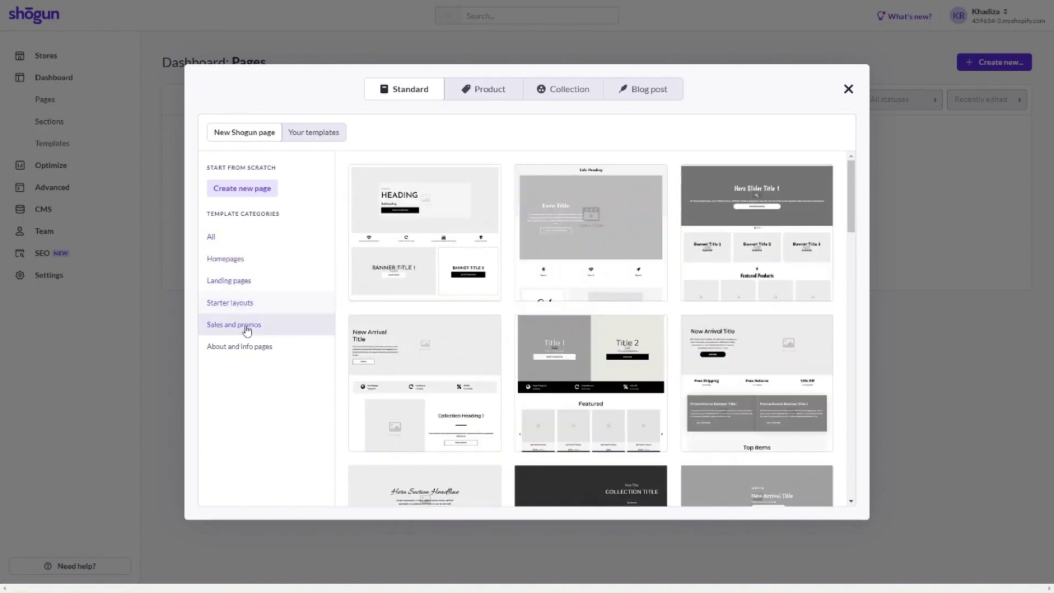
click(246, 328)
click(254, 350)
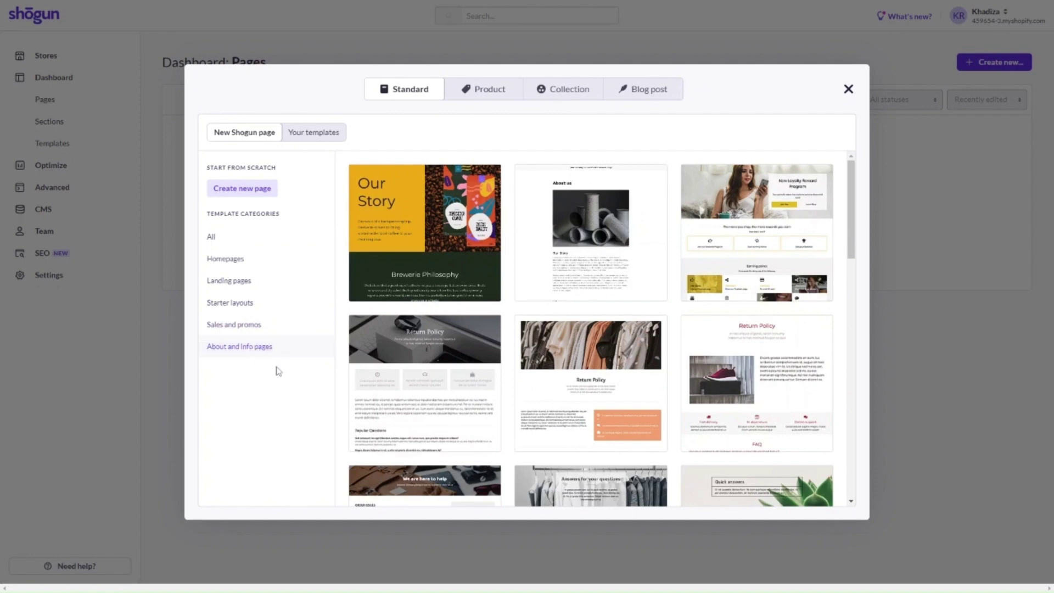
Show the Homepages templates and examine the full range of available designs
click(243, 265)
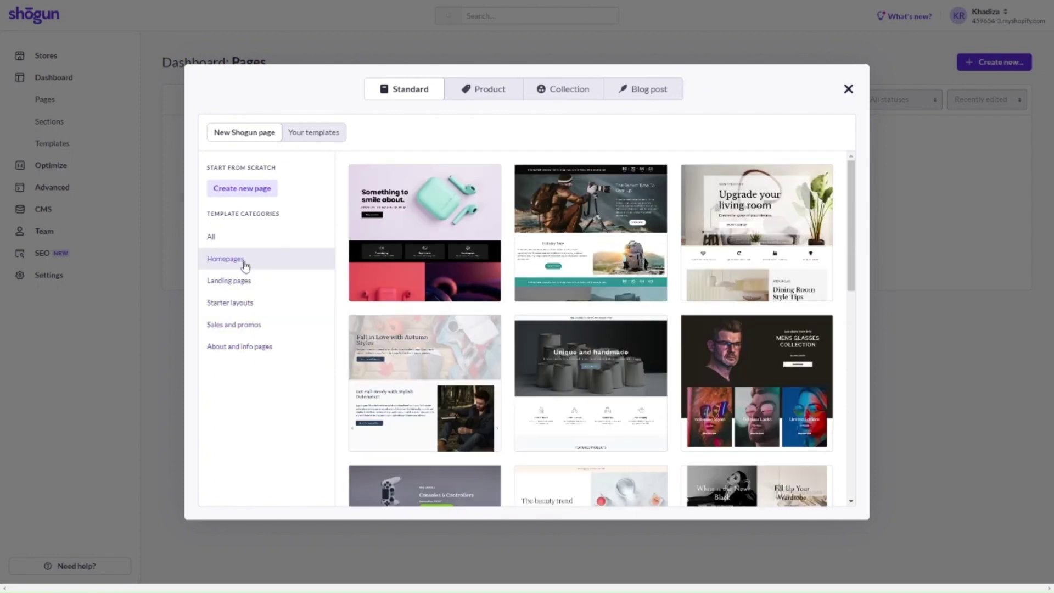
mouse_move(768, 220)
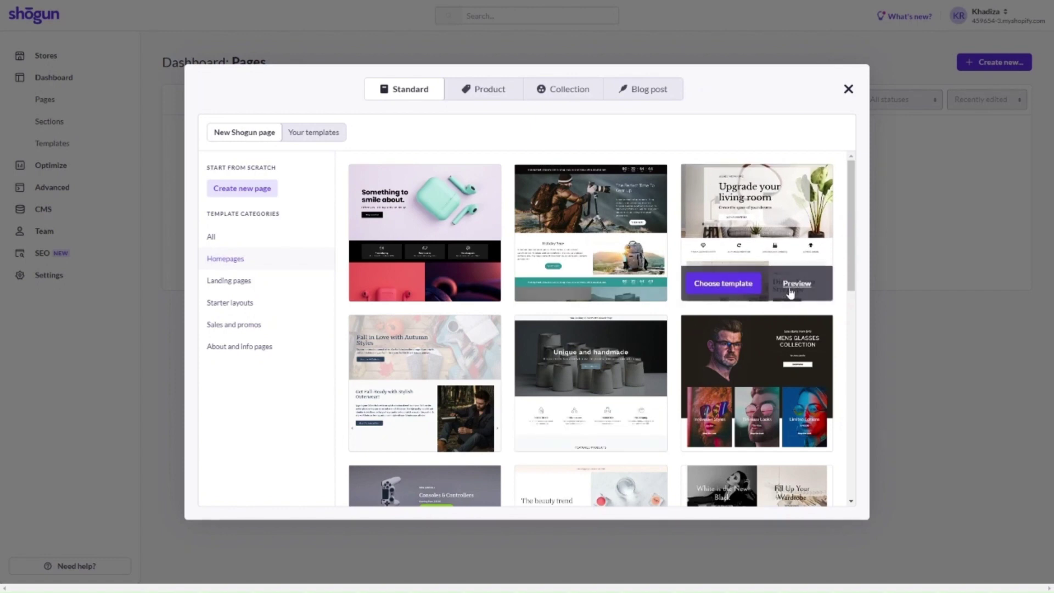
scroll(556, 478, down, 3)
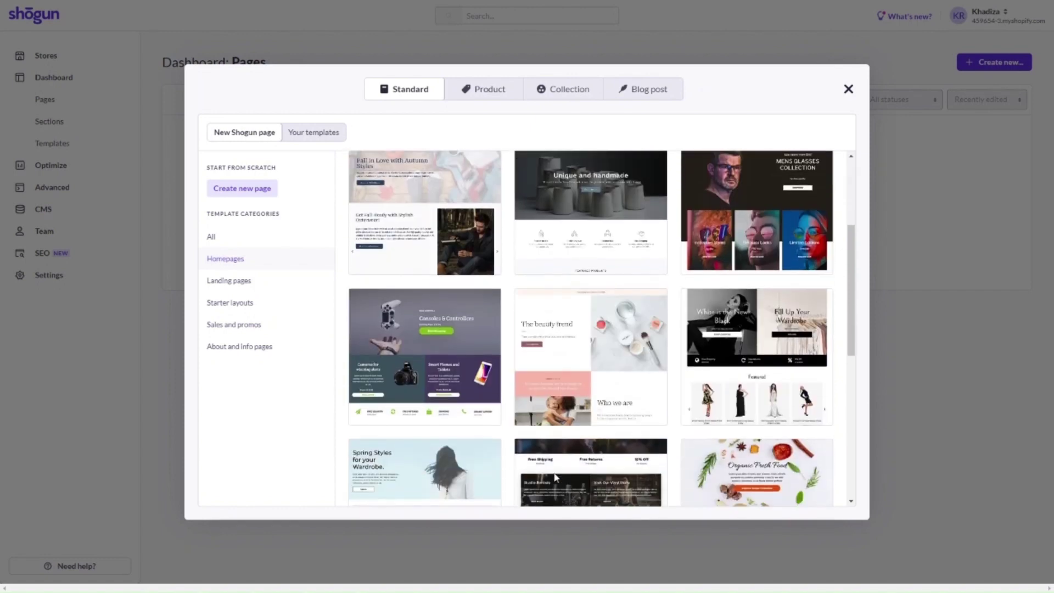
scroll(575, 360, down, 4)
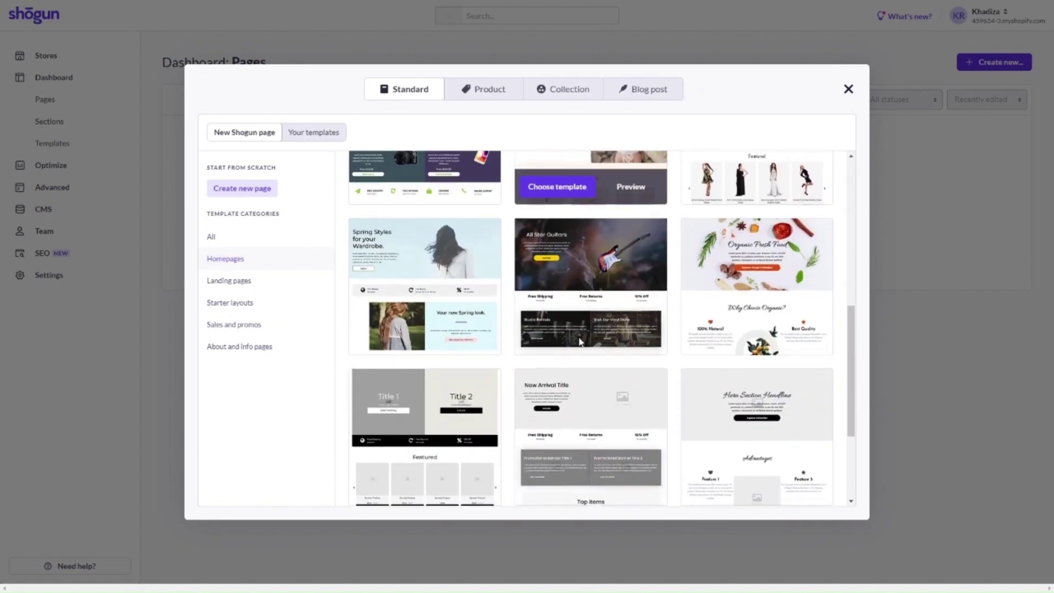
scroll(581, 342, down, 3)
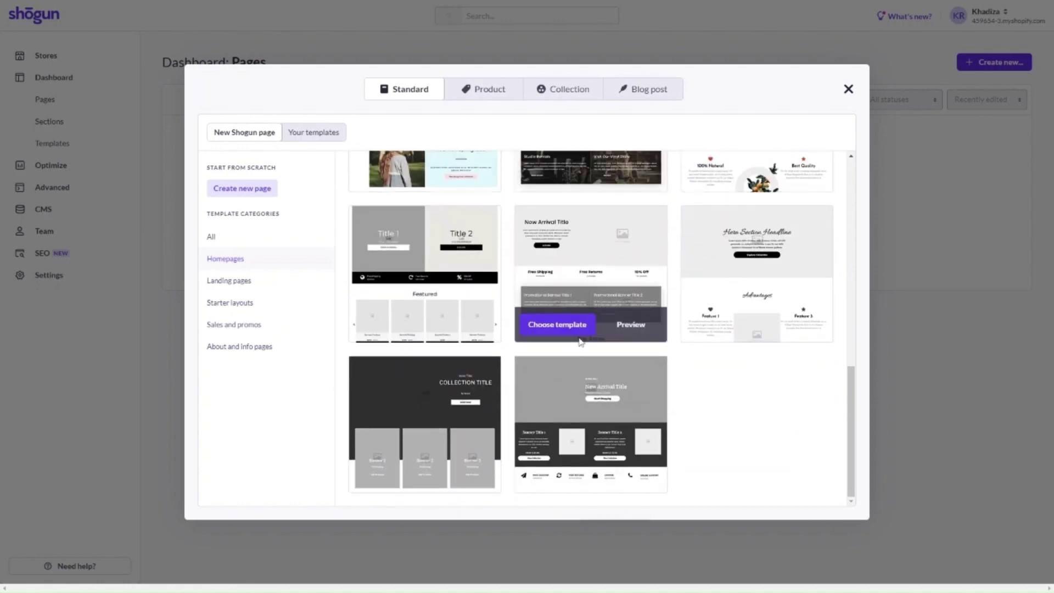
scroll(580, 341, up, 5)
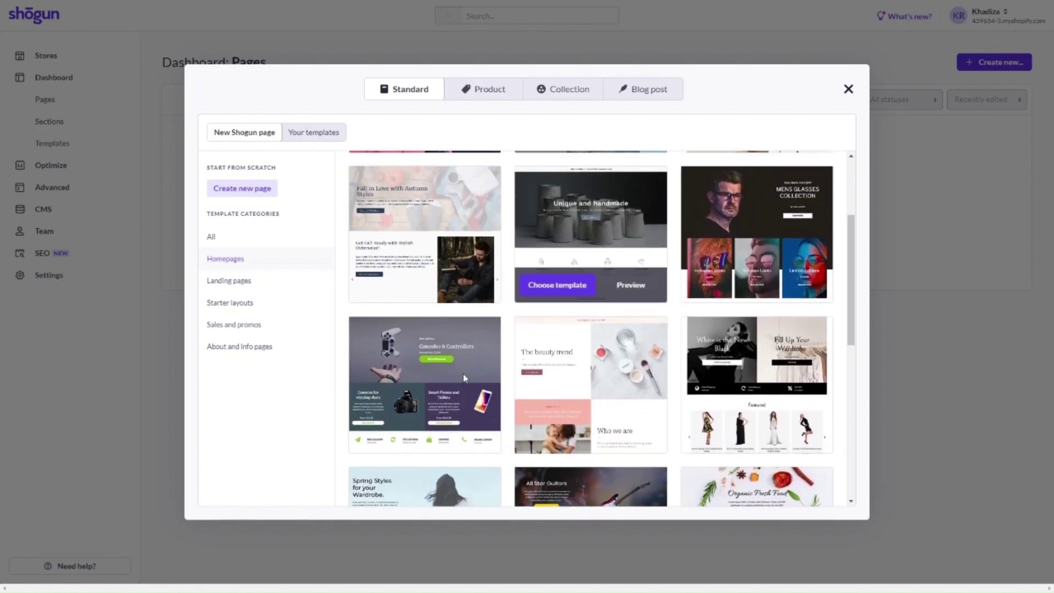
scroll(462, 389, down, 5)
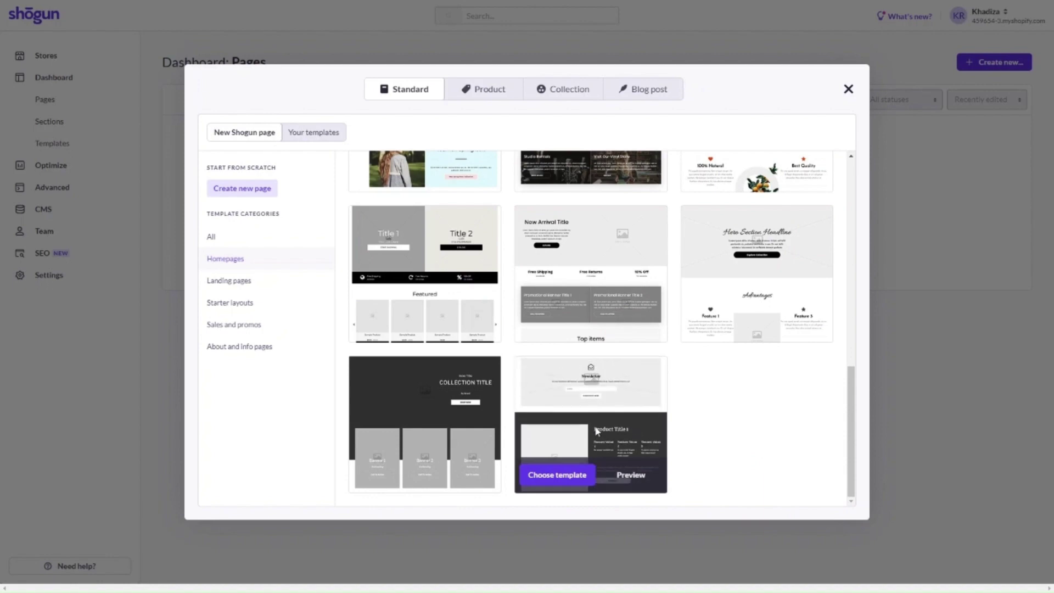
scroll(595, 379, up, 10)
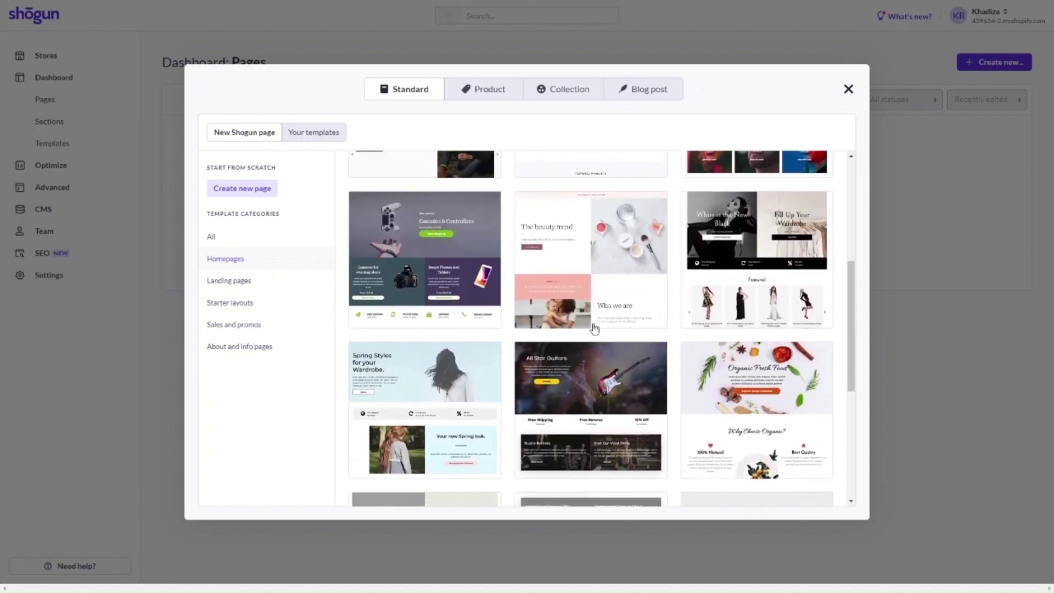
scroll(594, 330, up, 2)
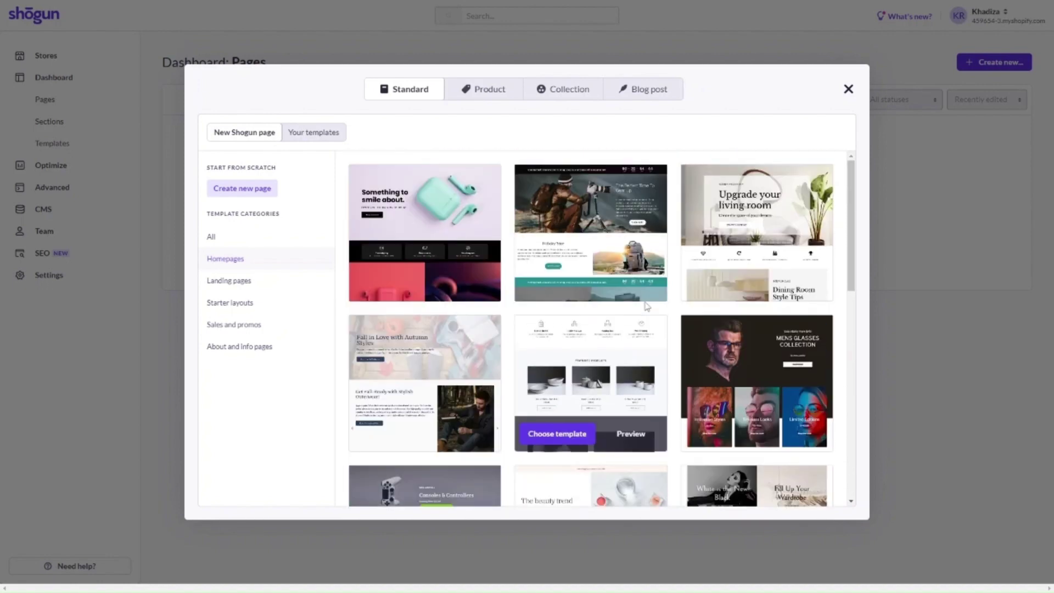
Create a standard page named Home from the "Upgrade your living room" template, including the theme's header and footer
mouse_move(736, 284)
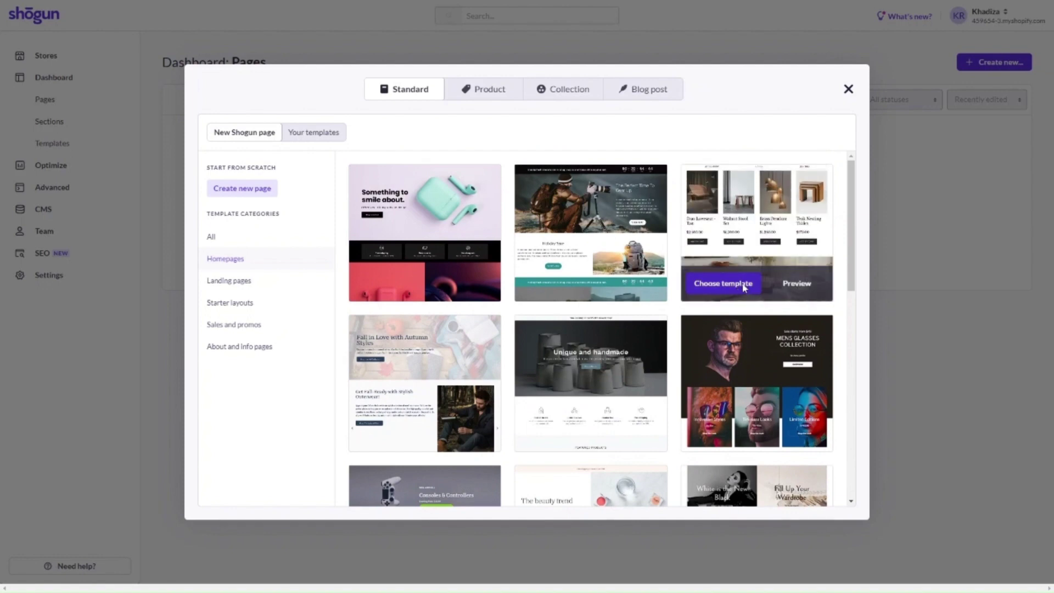
click(742, 285)
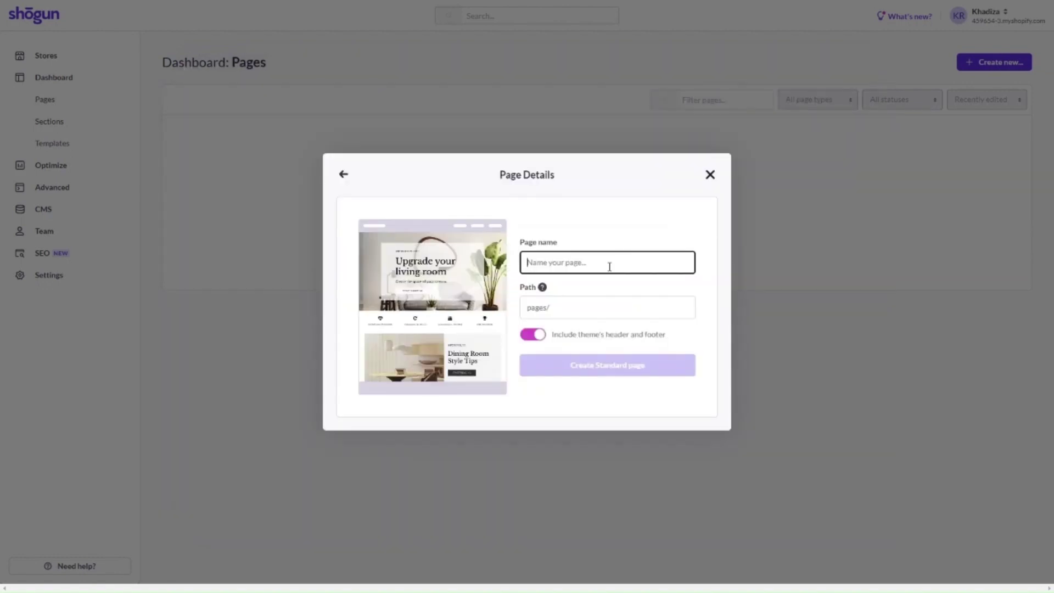
text(Home)
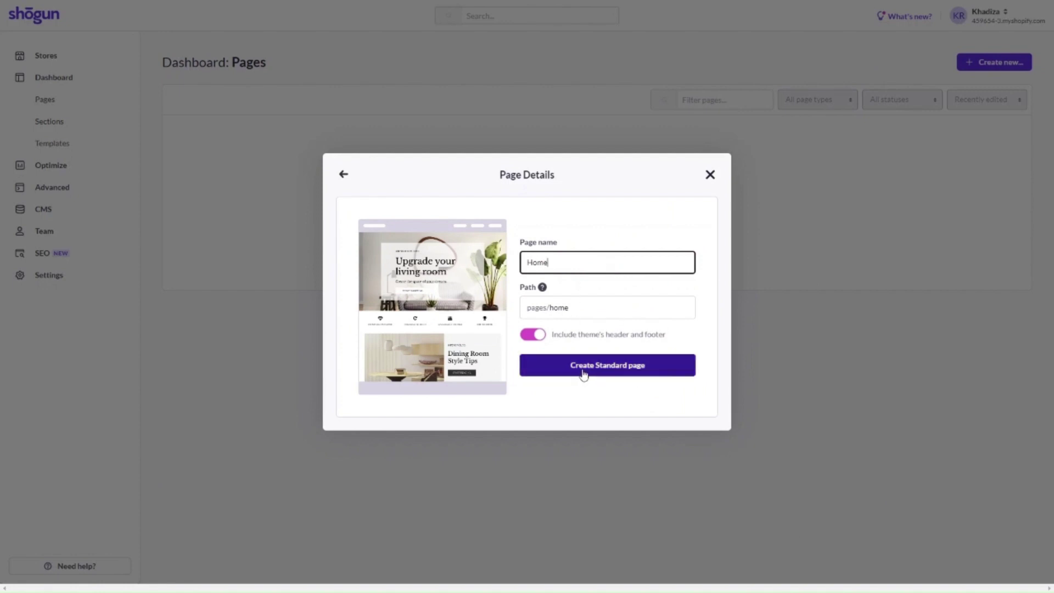
click(535, 335)
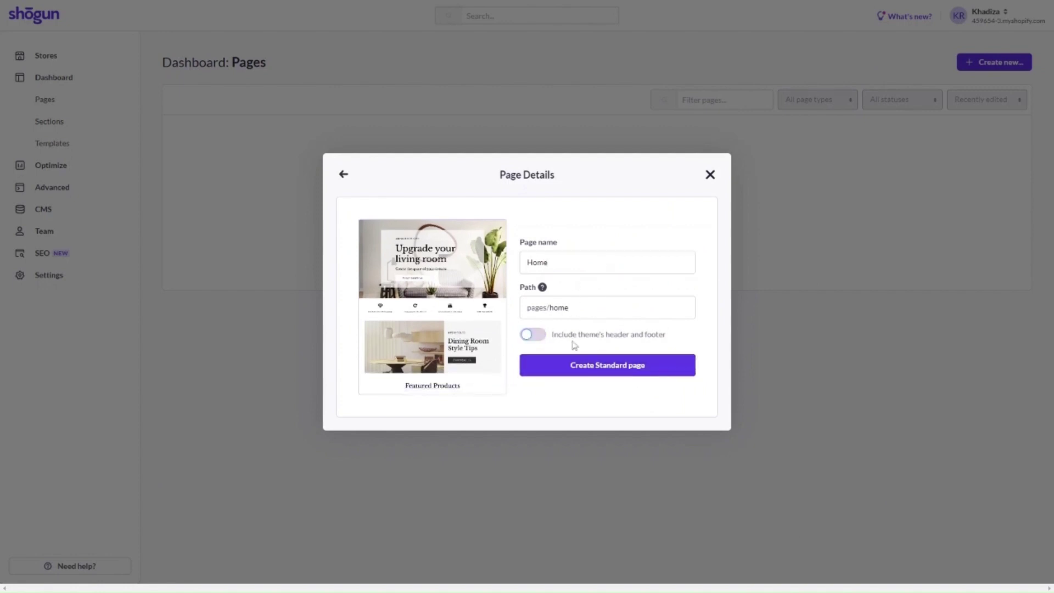
click(535, 335)
click(589, 369)
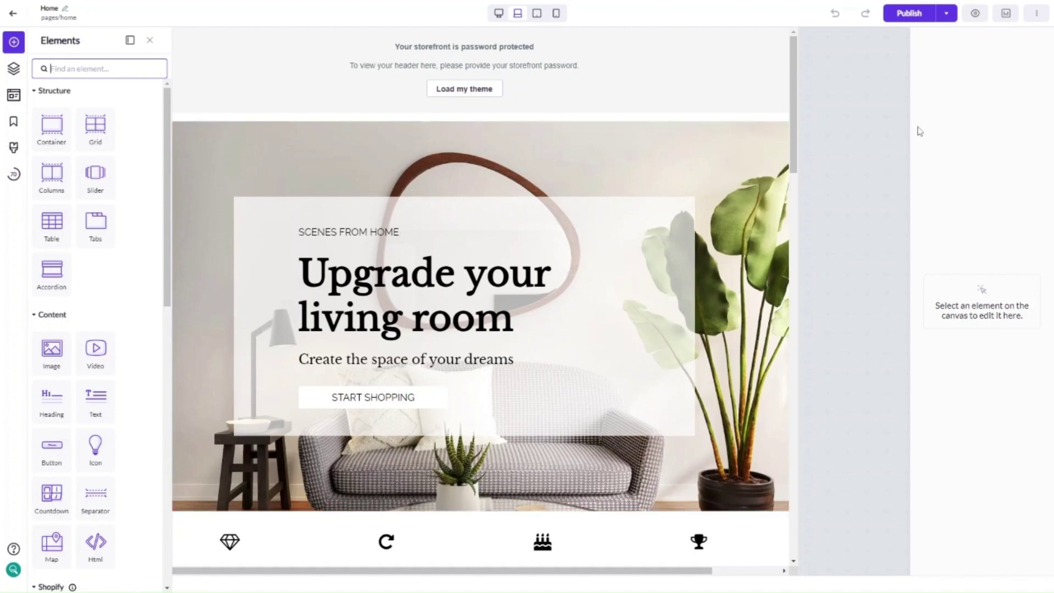
Look over the hero banner, icon row and blog section of the Home page in the editor
scroll(664, 221, down, 3)
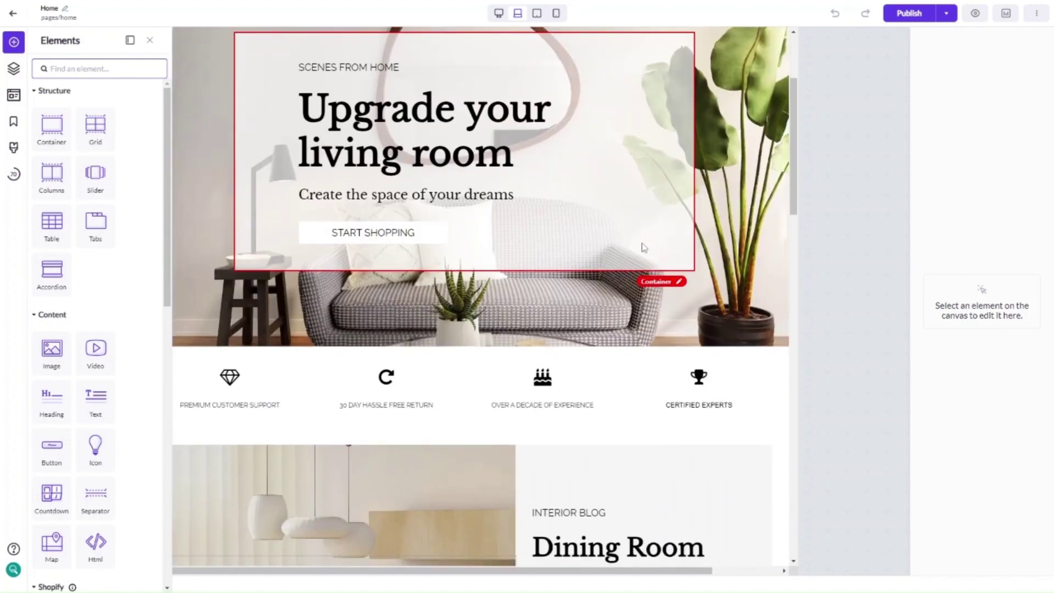
scroll(560, 365, up, 3)
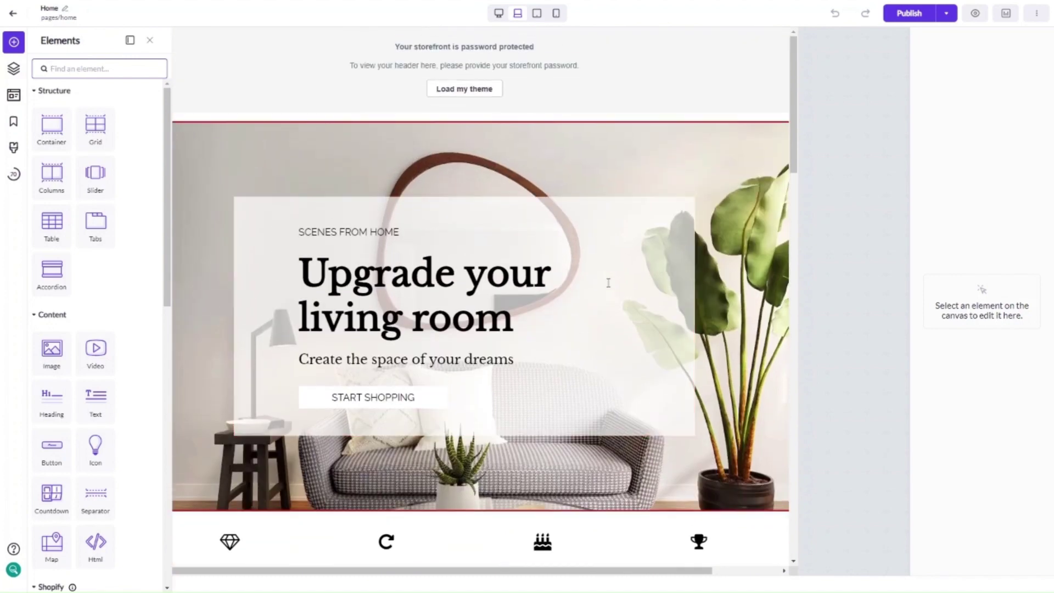
scroll(420, 329, down, 3)
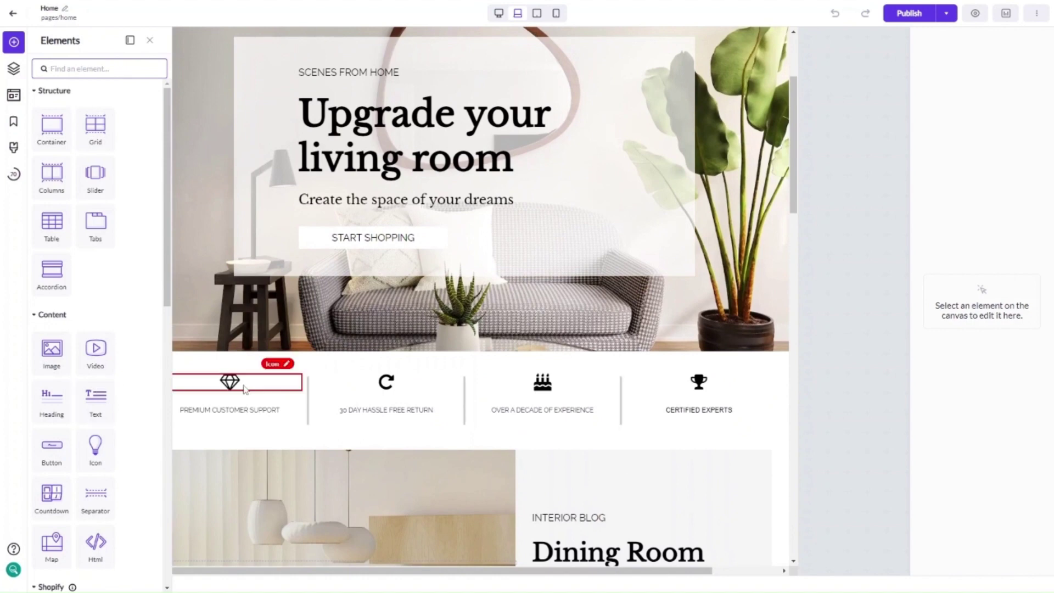
Inspect the editing options of the diamond icon above Premium Customer Support, then look over the Featured Products section and clear the selection
click(241, 390)
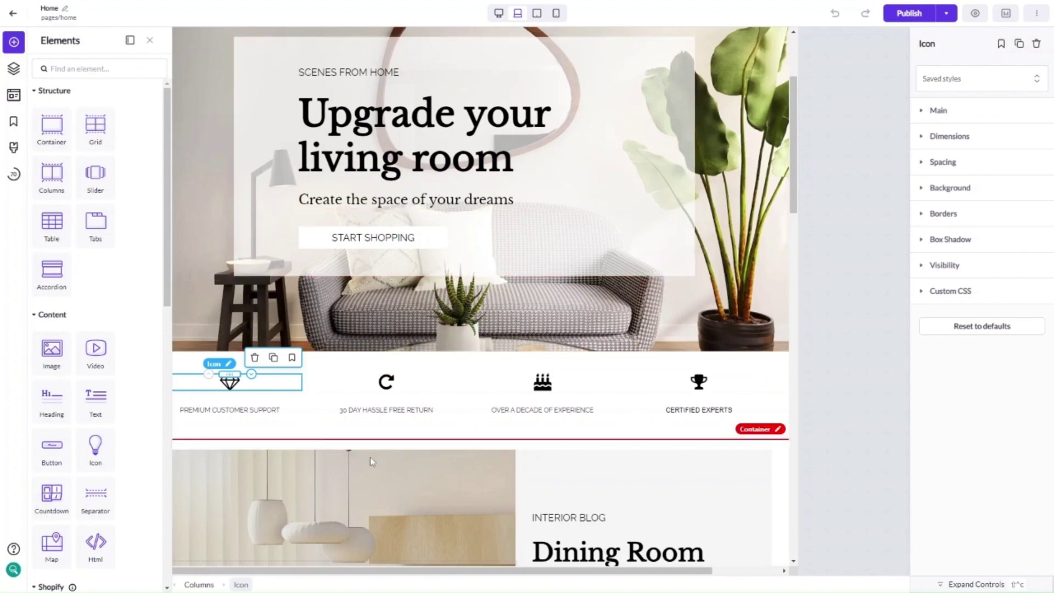
scroll(370, 457, down, 10)
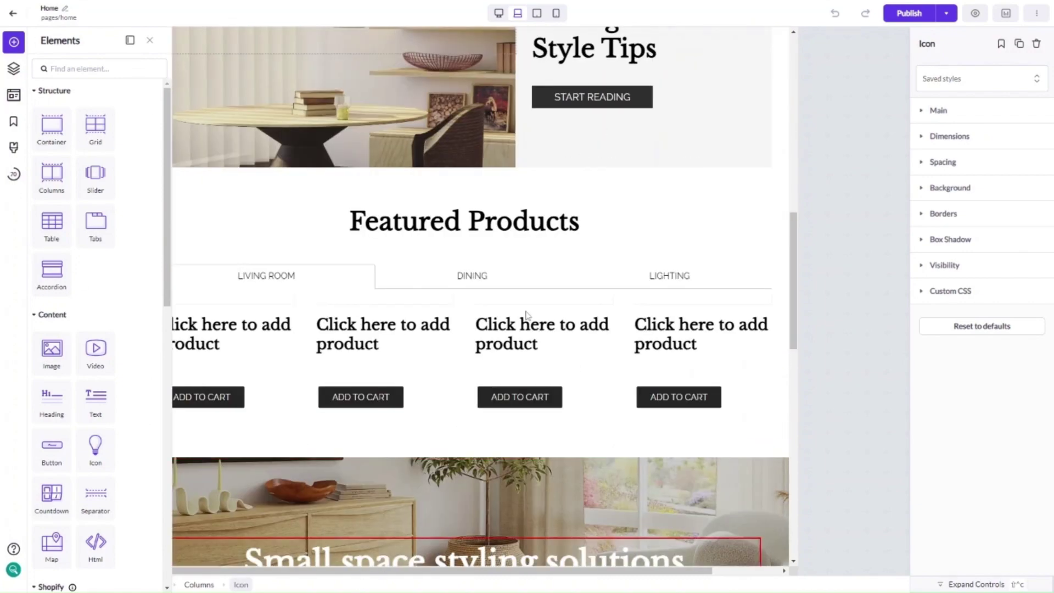
scroll(743, 247, up, 10)
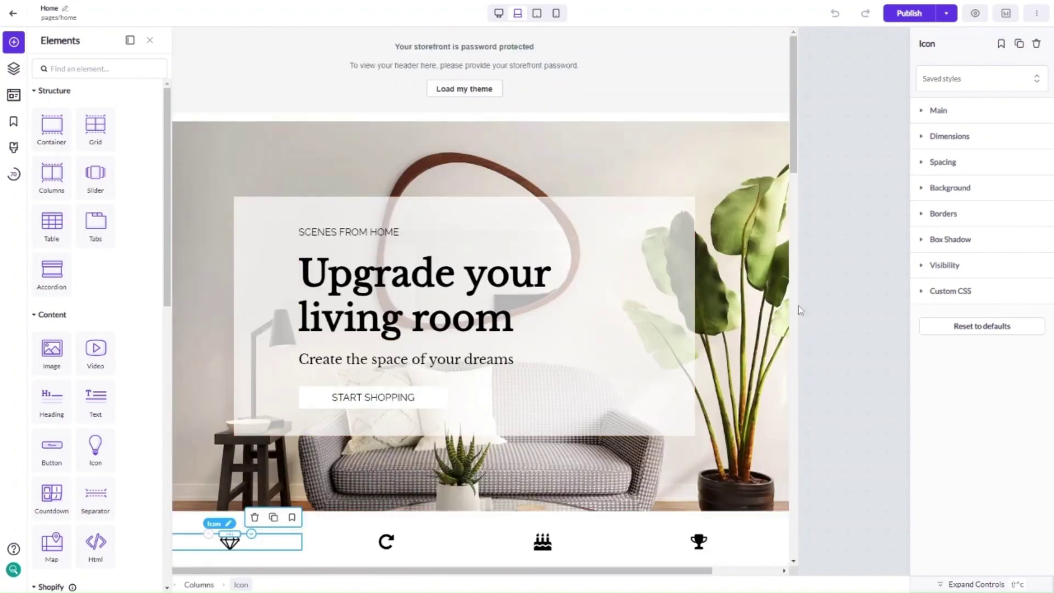
click(828, 324)
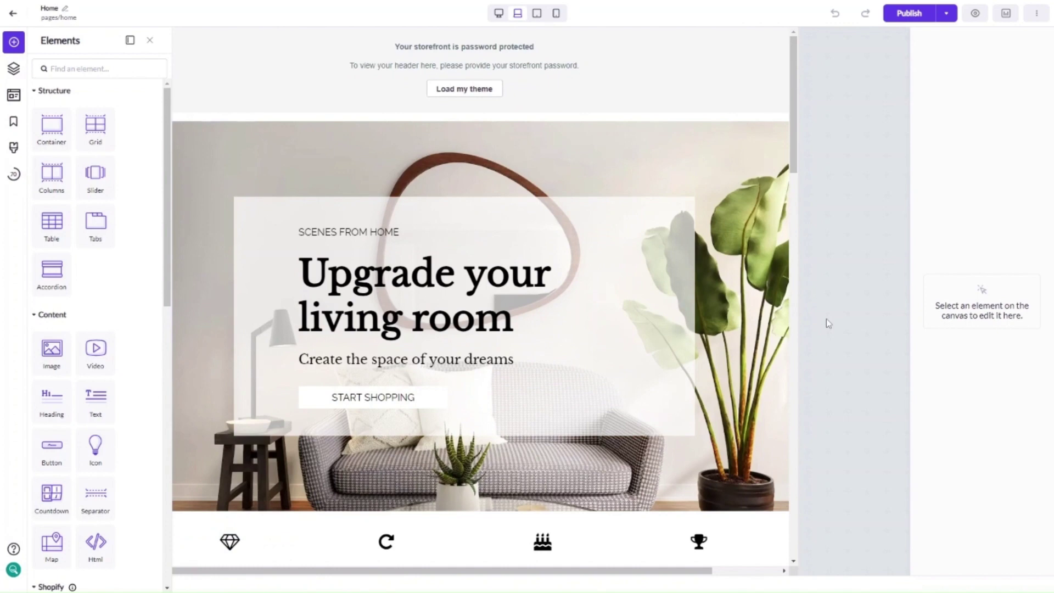
click(474, 96)
click(495, 311)
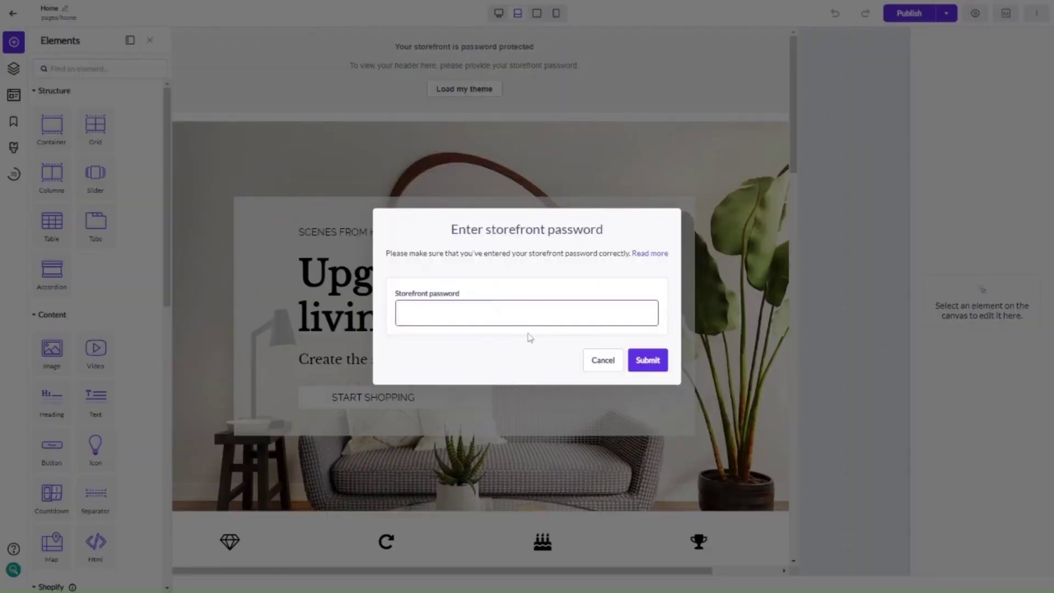
click(600, 365)
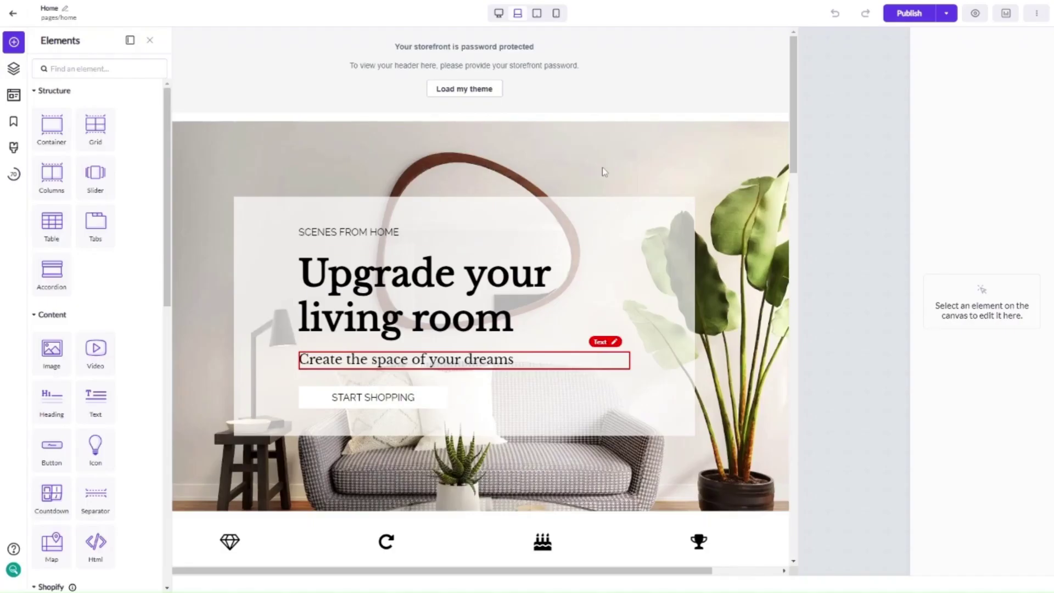
Look over the Home page's sections down to Top Offers and the Shop Seating and Shop Baths banners
scroll(489, 409, down, 5)
scroll(487, 411, down, 15)
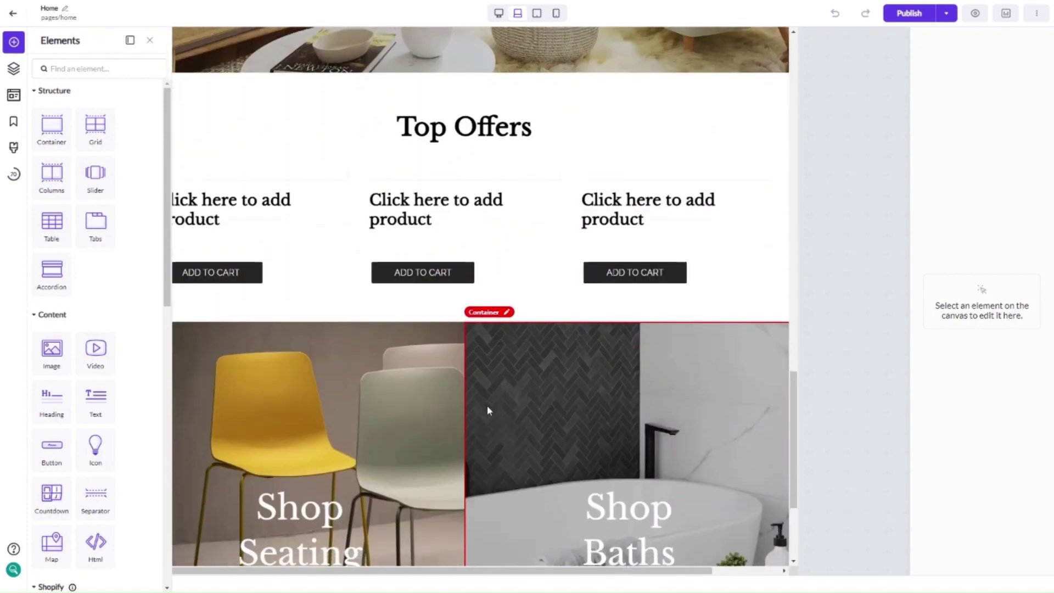
scroll(488, 411, up, 15)
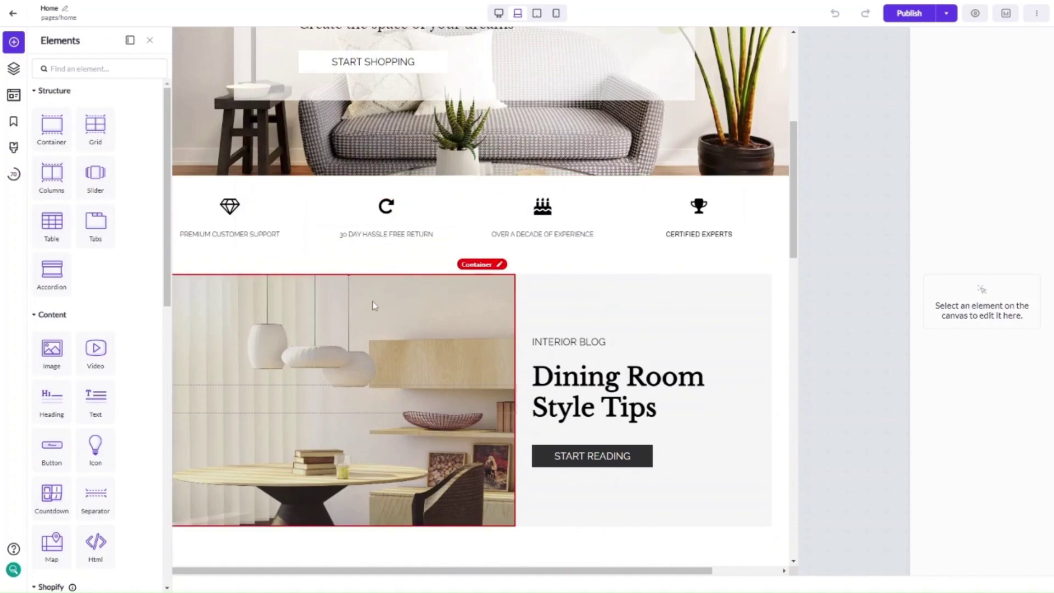
Examine the available page elements across the Structure, Content, Shopify, Forms and Social groups
scroll(97, 361, down, 8)
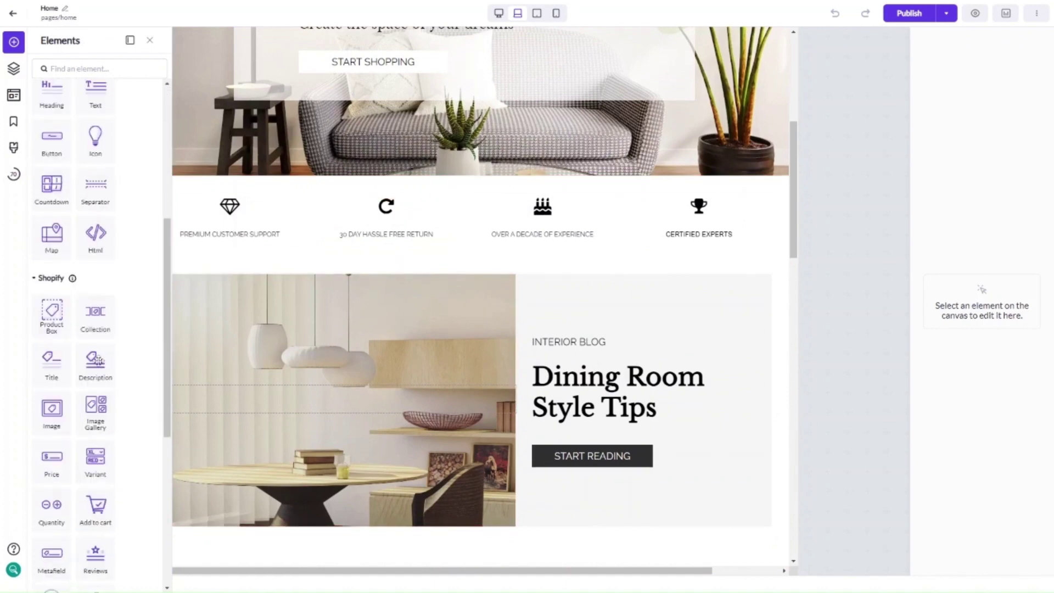
scroll(98, 361, up, 8)
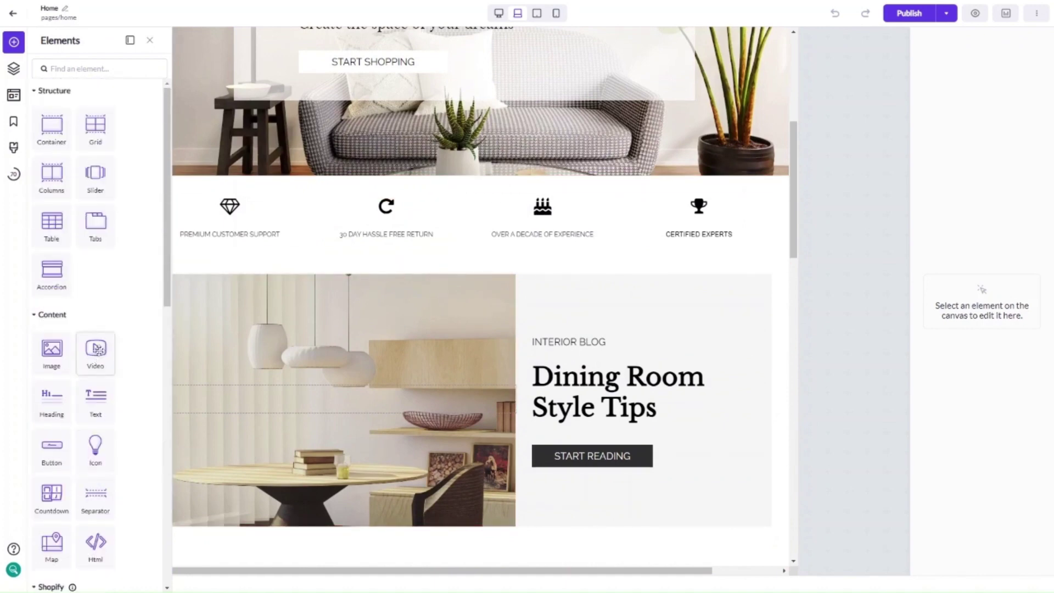
scroll(98, 351, down, 4)
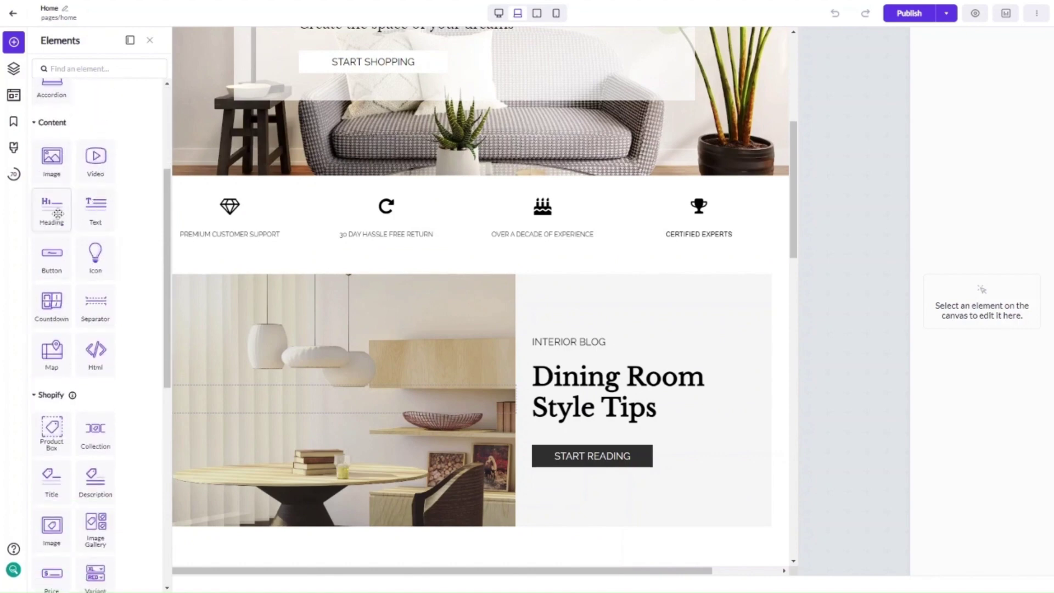
scroll(71, 187, up, 4)
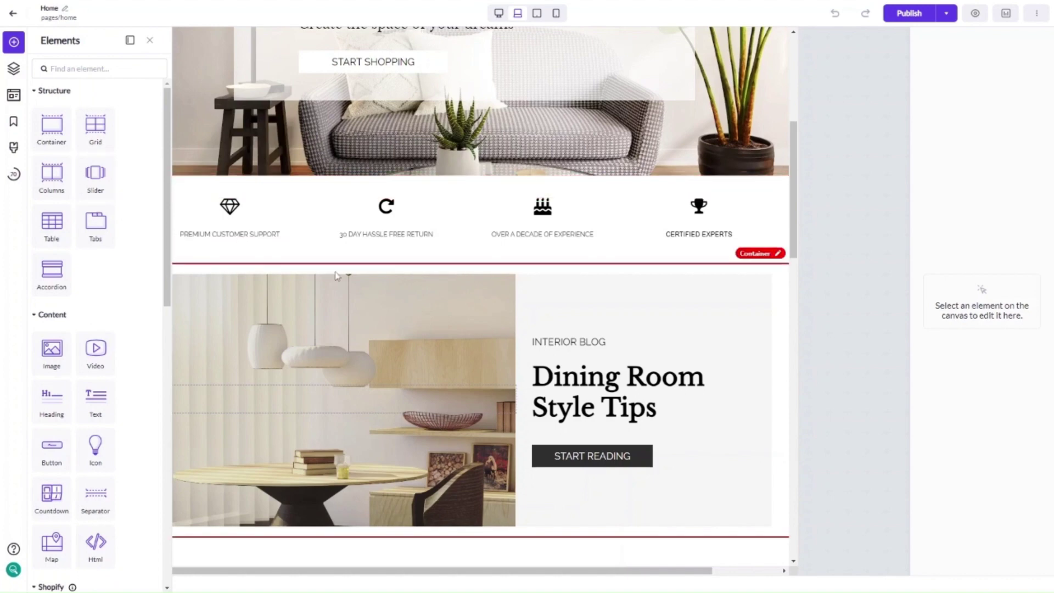
scroll(86, 356, down, 5)
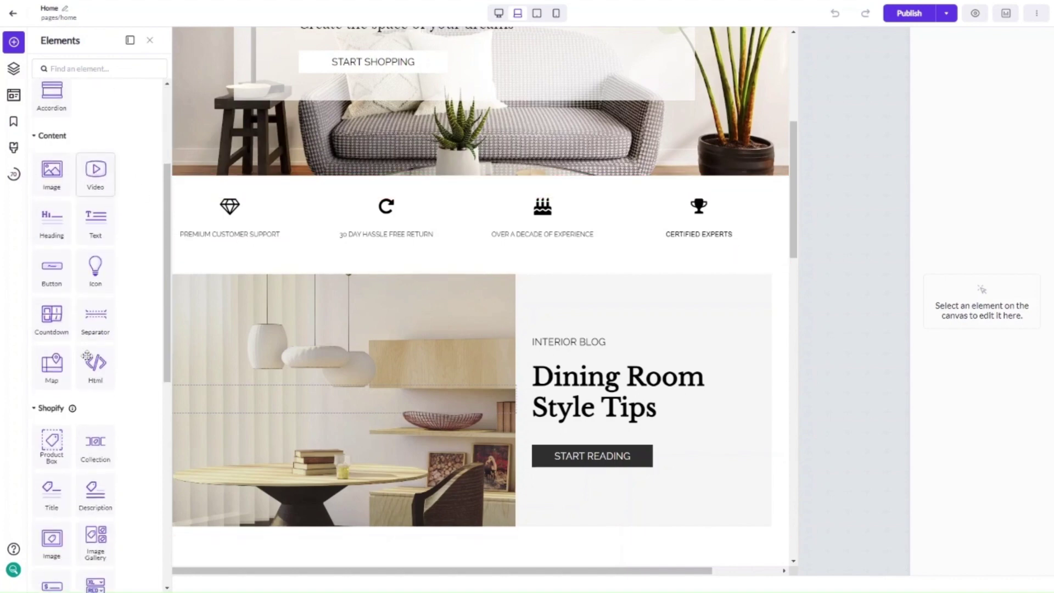
scroll(87, 356, down, 8)
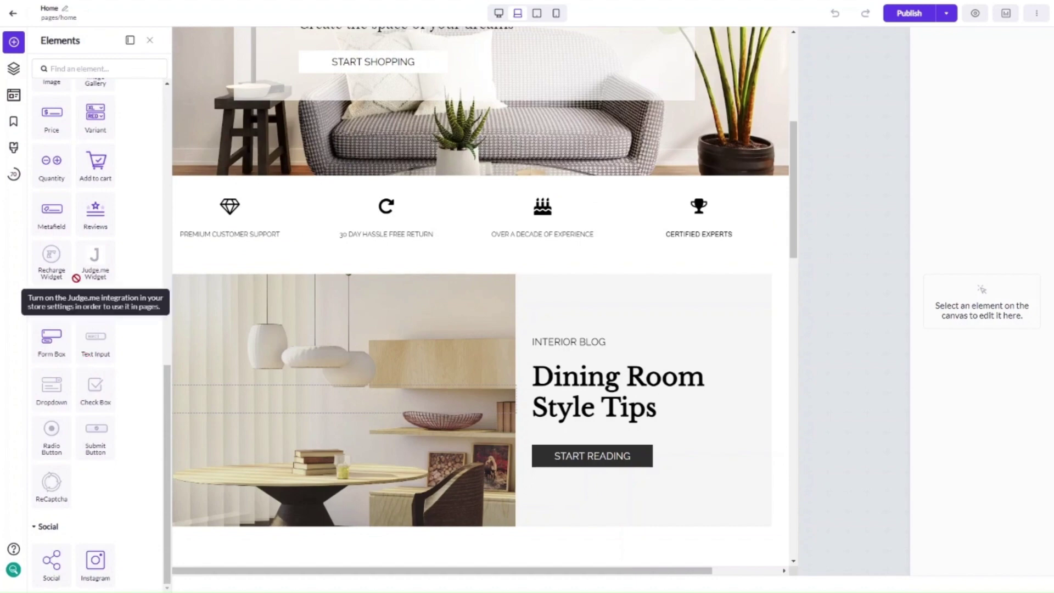
scroll(89, 406, up, 5)
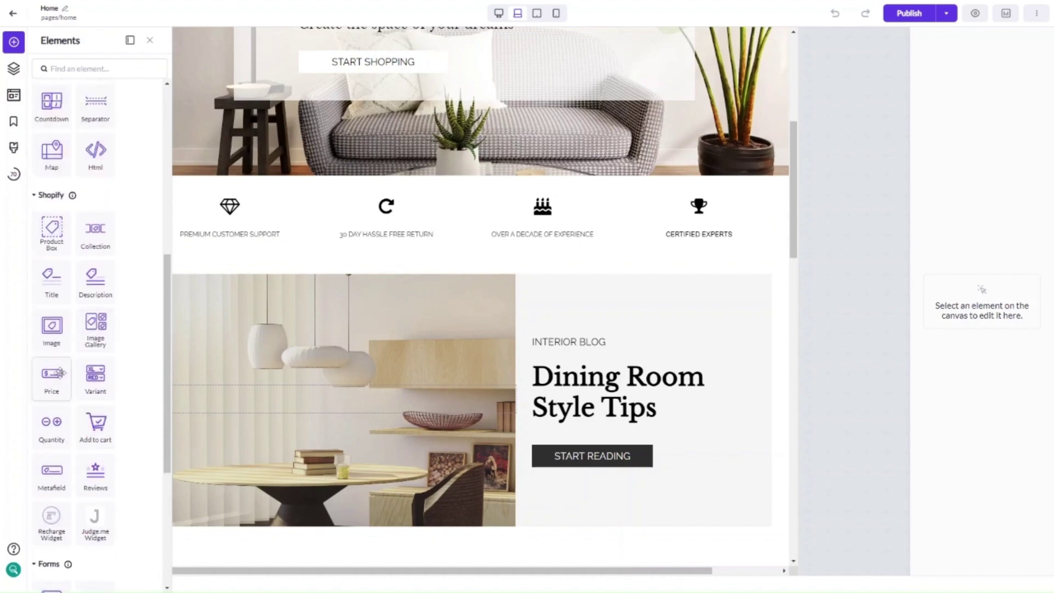
Turn on Brand Styles for the store and confirm the change
click(22, 153)
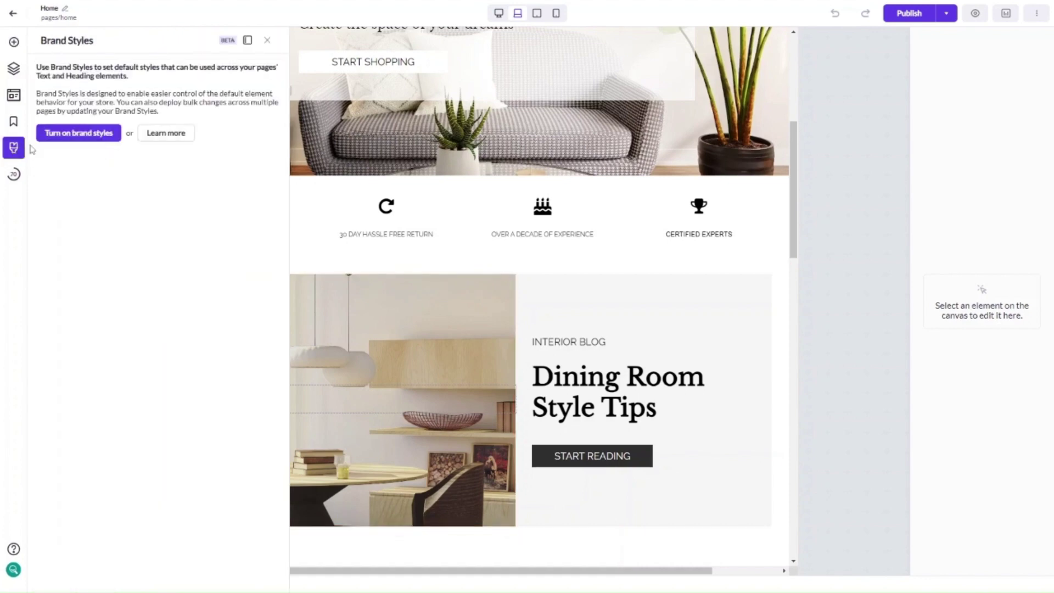
click(111, 132)
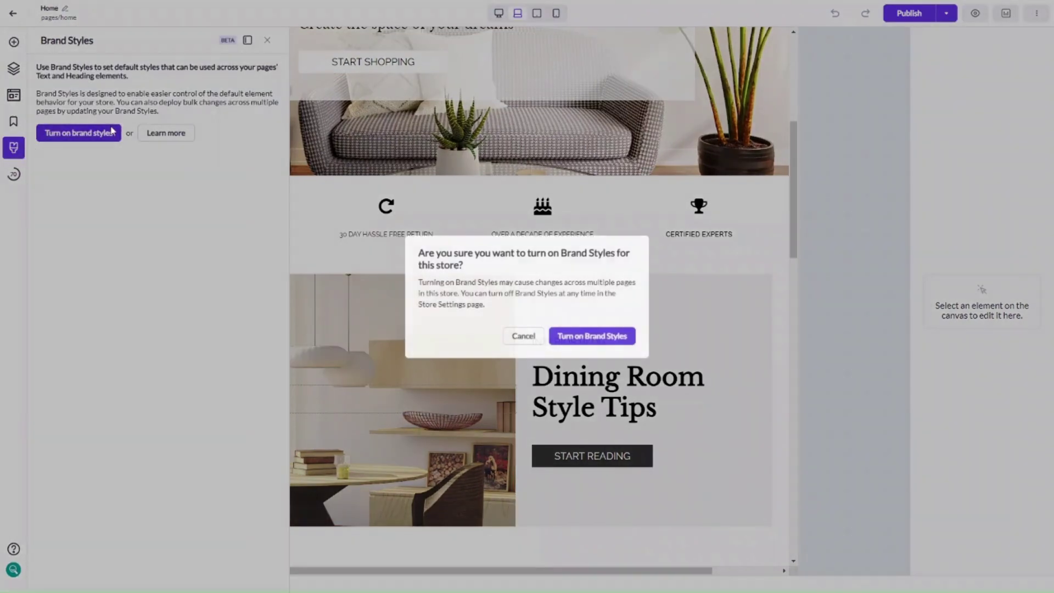
click(619, 337)
click(619, 337)
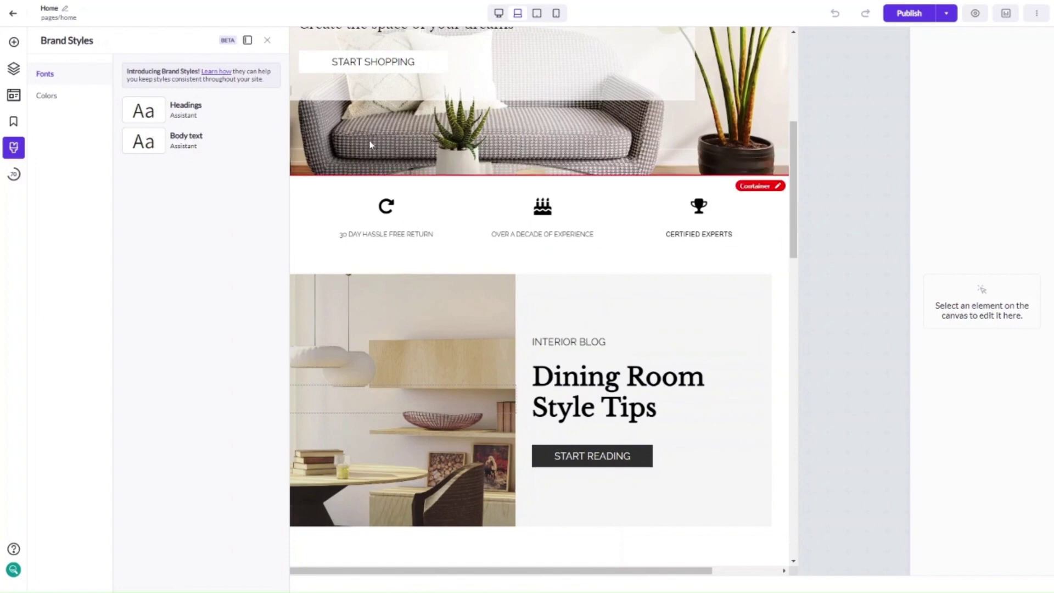
Inspect the Brand Styles default fonts for headings and body text without changing them, and view the brand colors
click(160, 109)
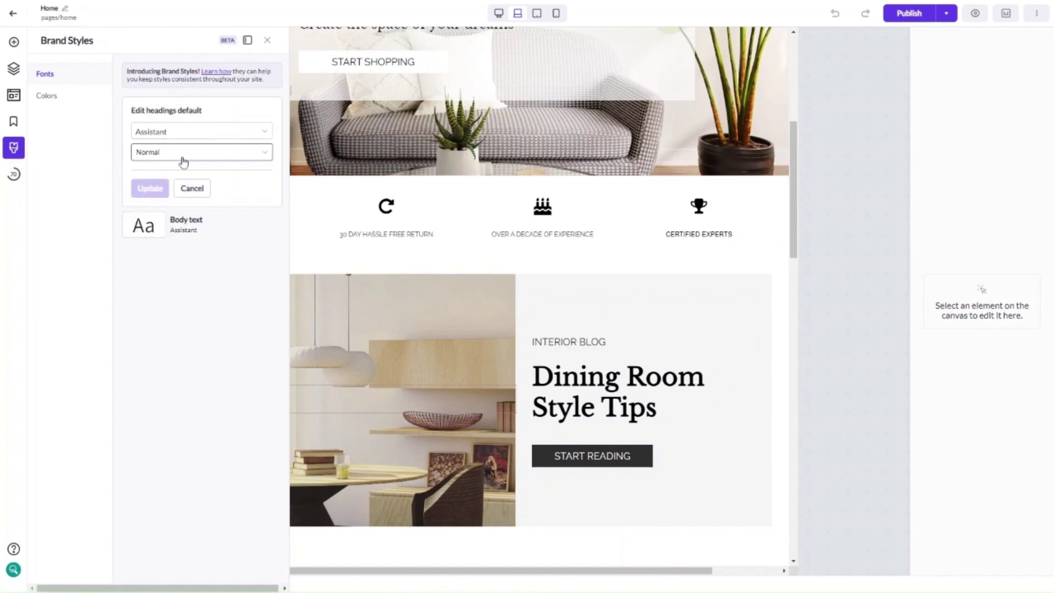
click(192, 186)
click(171, 146)
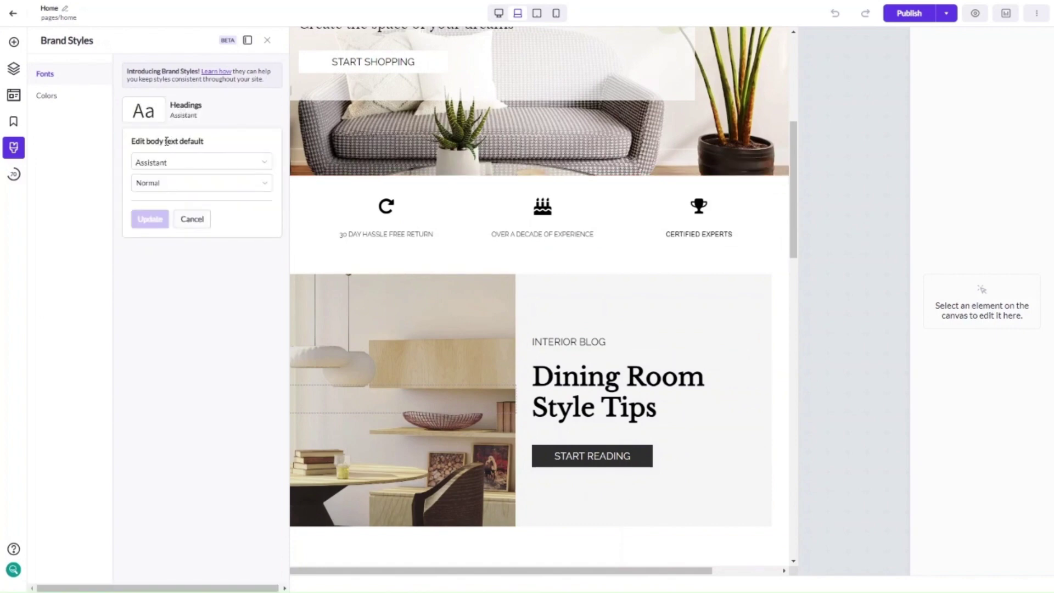
click(48, 96)
View the global and favorite snippets, and look at the banner designs in the block library
click(13, 123)
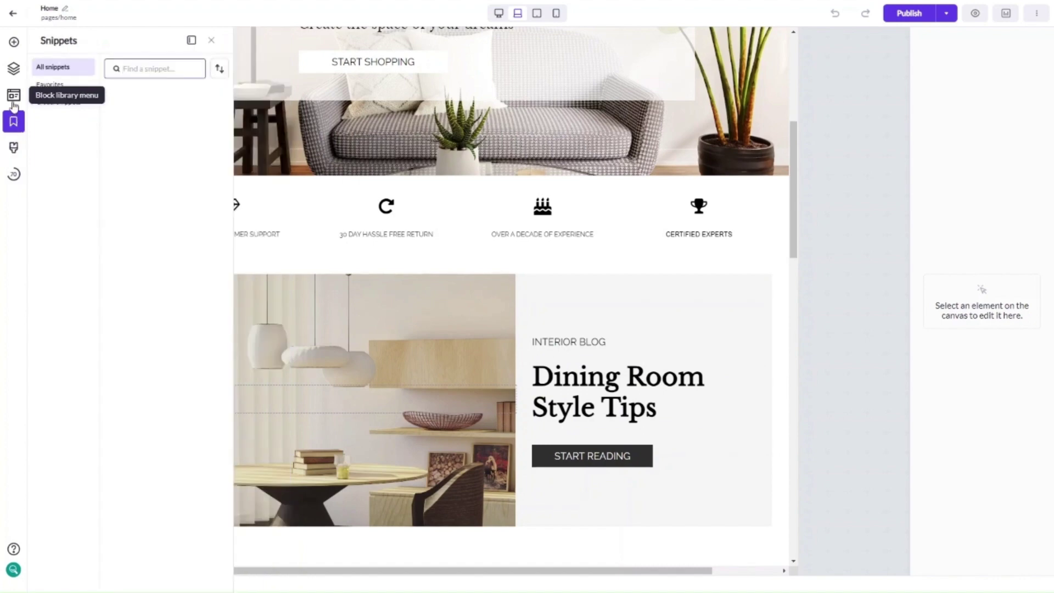
click(56, 104)
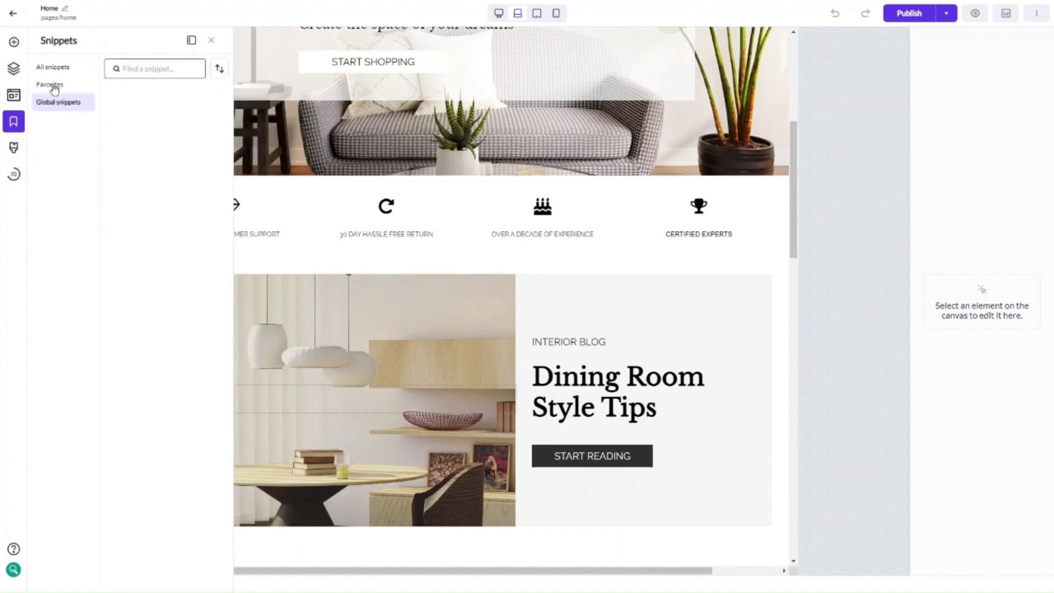
click(52, 85)
click(19, 98)
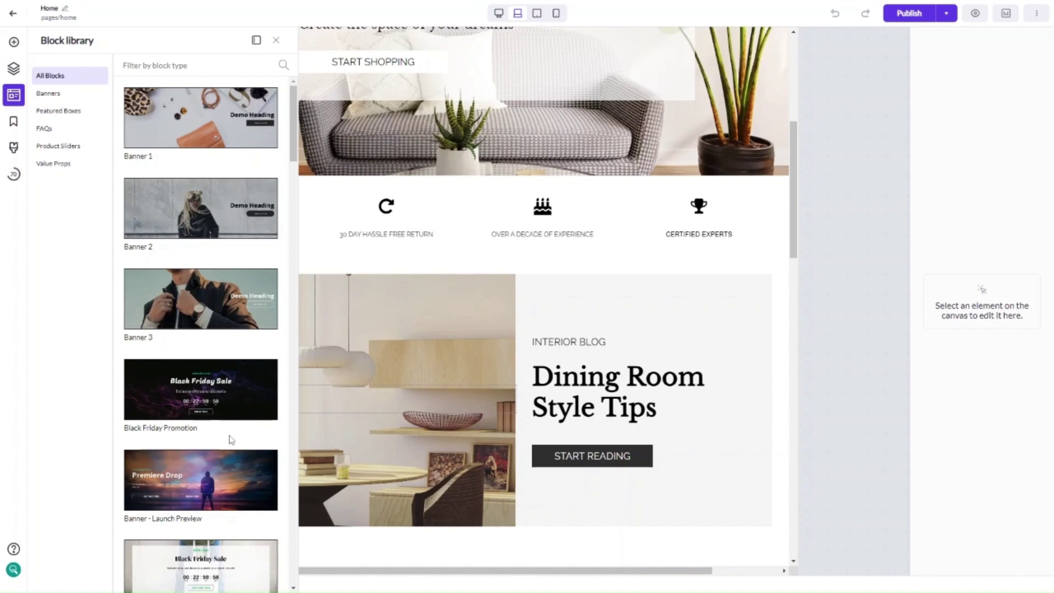
right_click(231, 439)
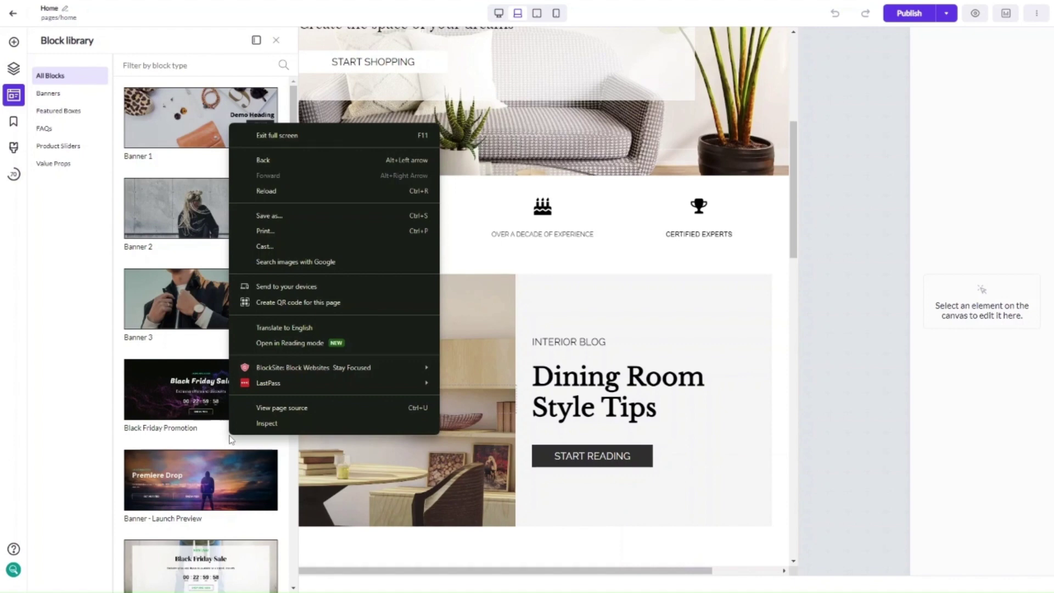
click(91, 421)
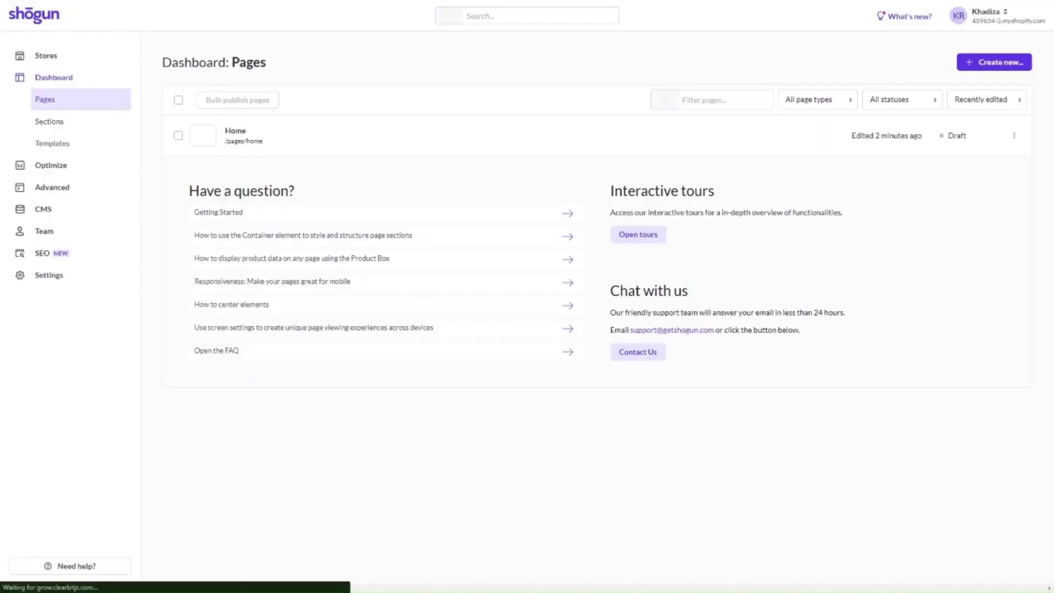
View the stores overview, dismissing the content syncing offer, and inspect the Shopify Products entries in the CMS
click(59, 64)
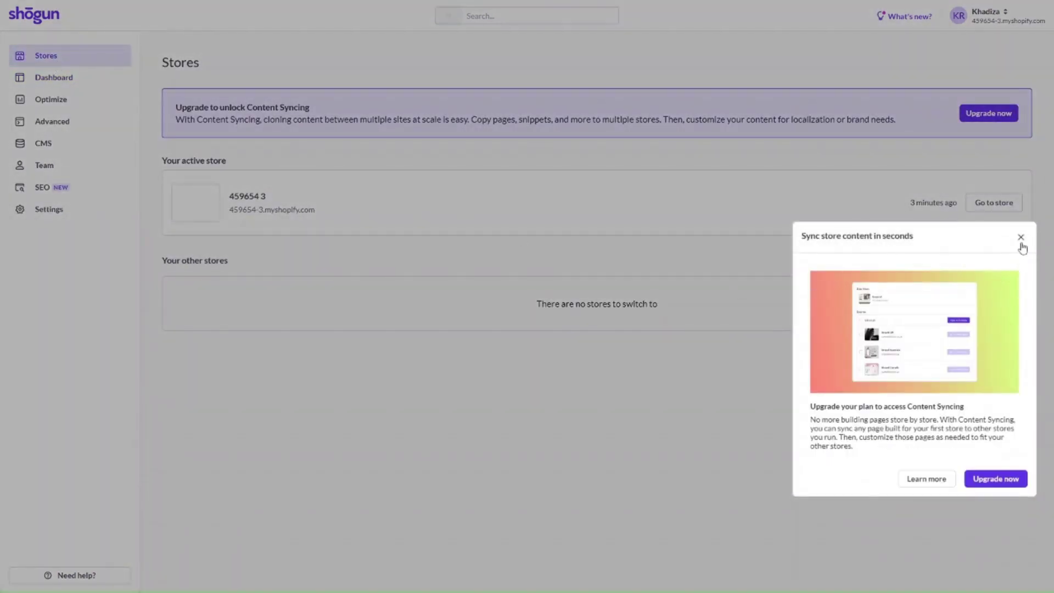
click(1020, 237)
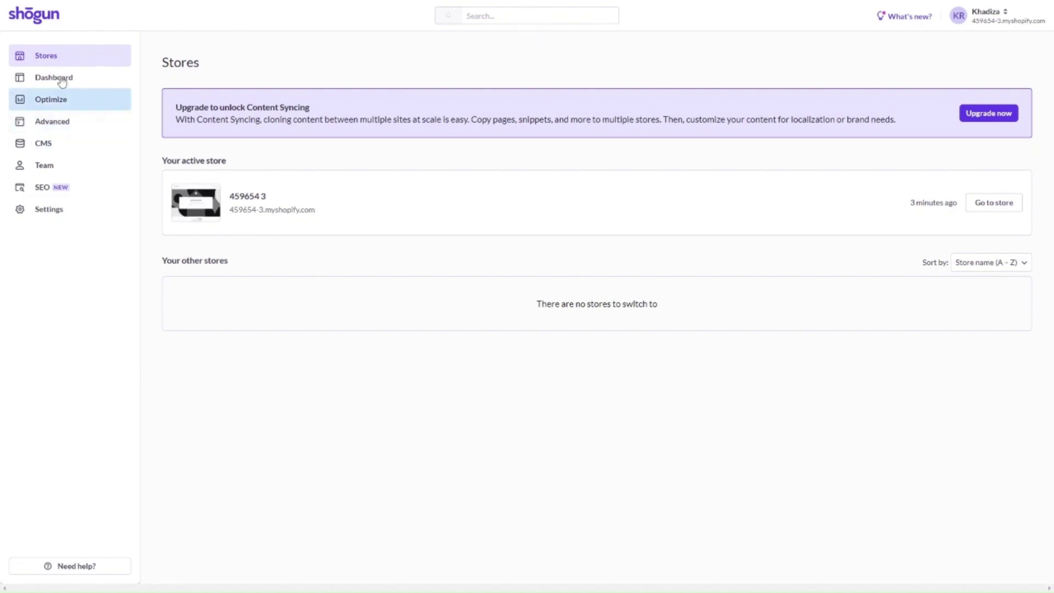
click(66, 146)
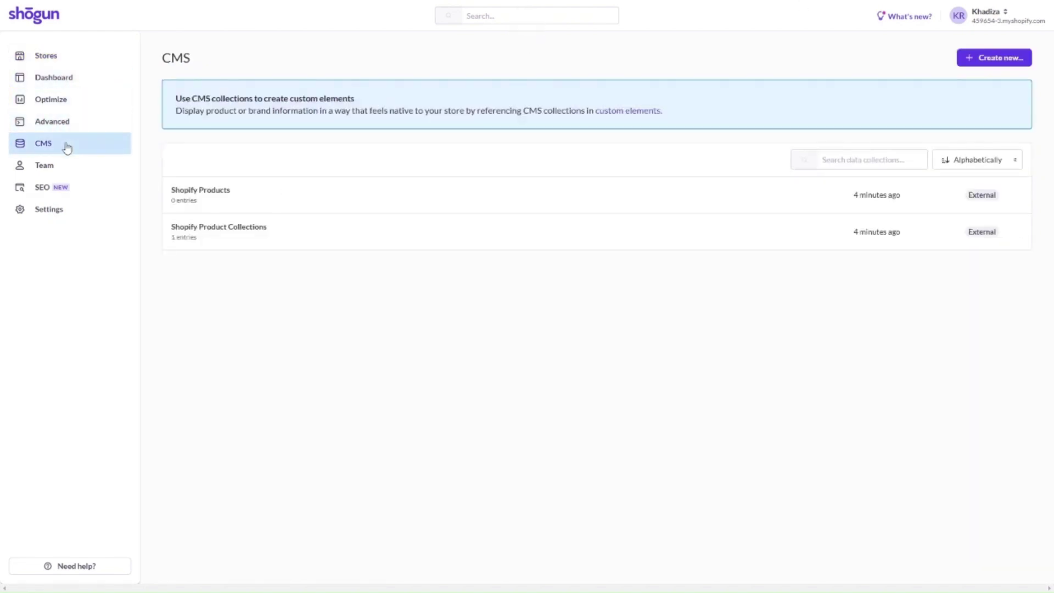
click(269, 215)
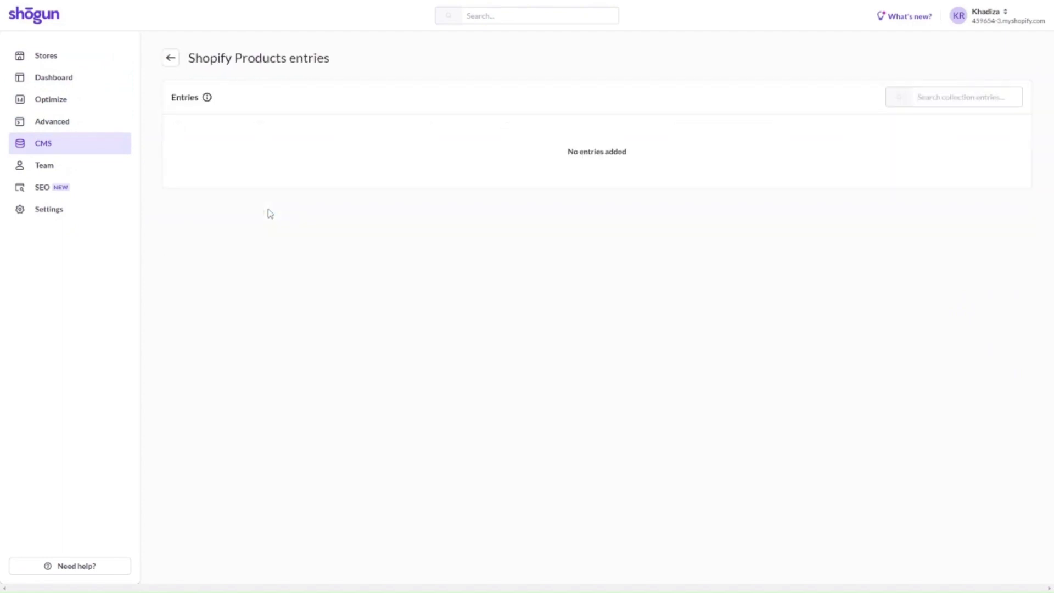
click(166, 58)
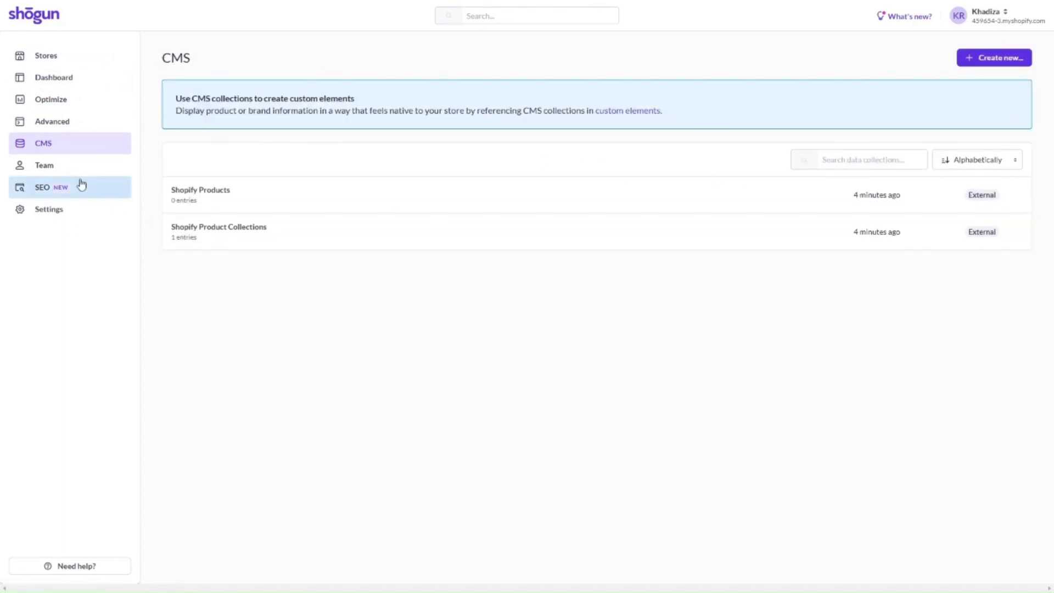
Look at the store's team members and the SEO insights overview
click(59, 163)
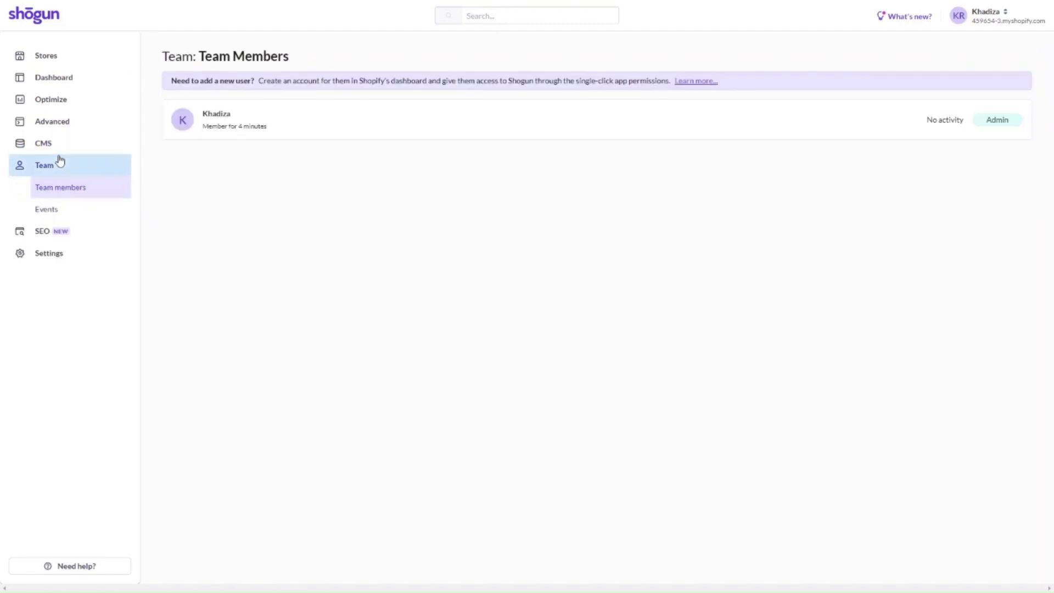
click(101, 232)
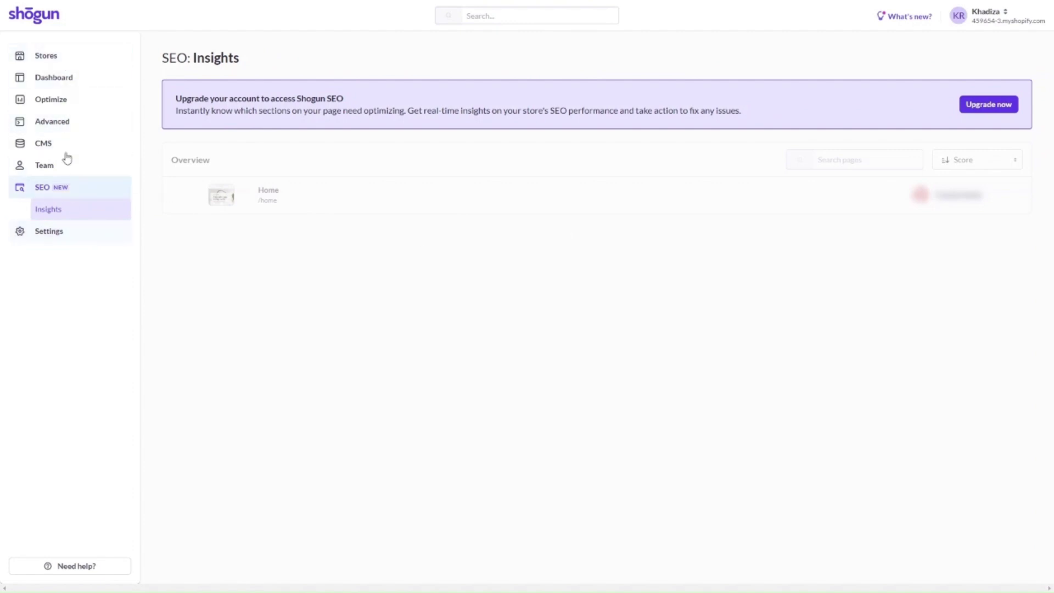
Examine the store settings from General and Editor through Fonts to the list of integrations
click(78, 232)
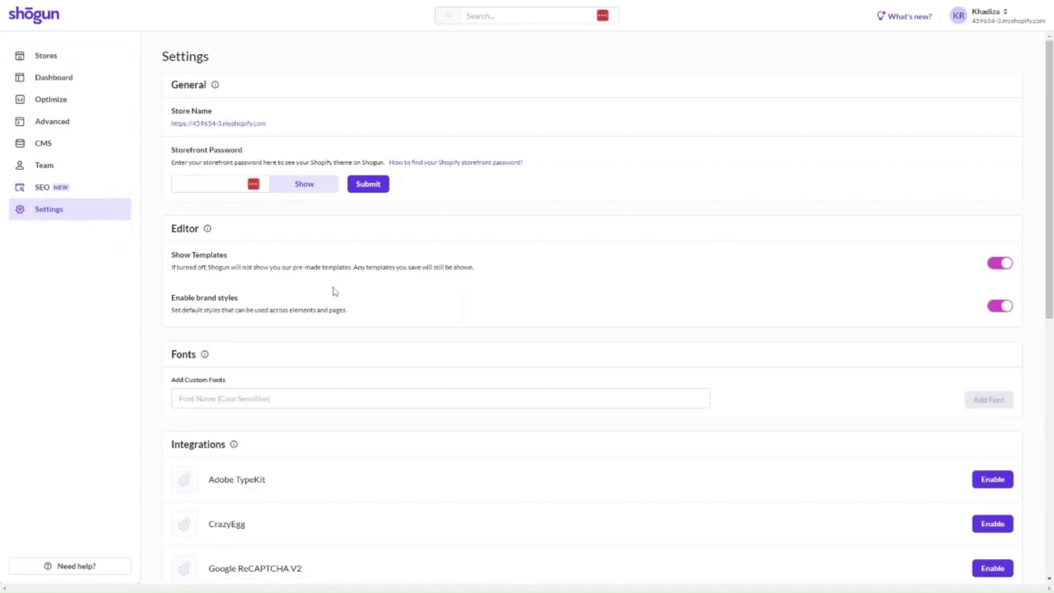
scroll(335, 291, down, 1)
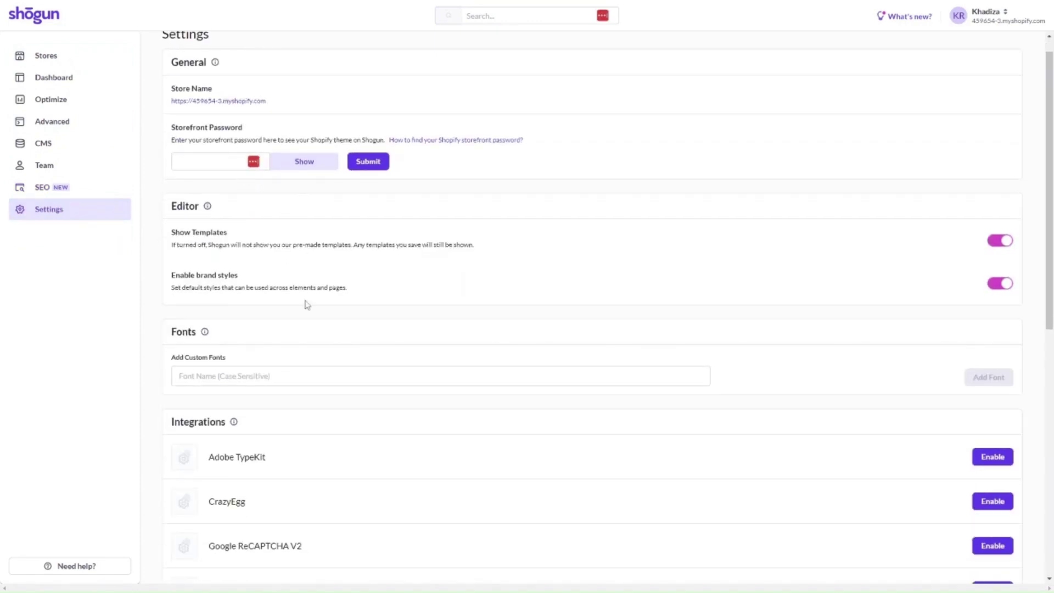
scroll(305, 300, down, 4)
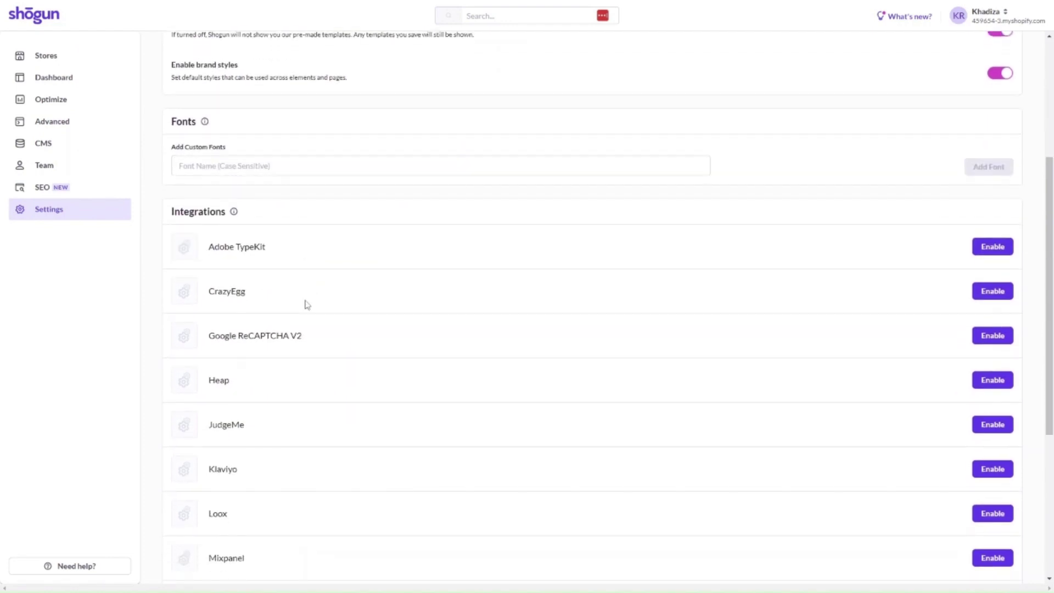
Examine the list of available integrations in the store settings, from Adobe TypeKit to Segment
scroll(307, 304, down, 5)
scroll(306, 304, up, 9)
scroll(306, 304, down, 6)
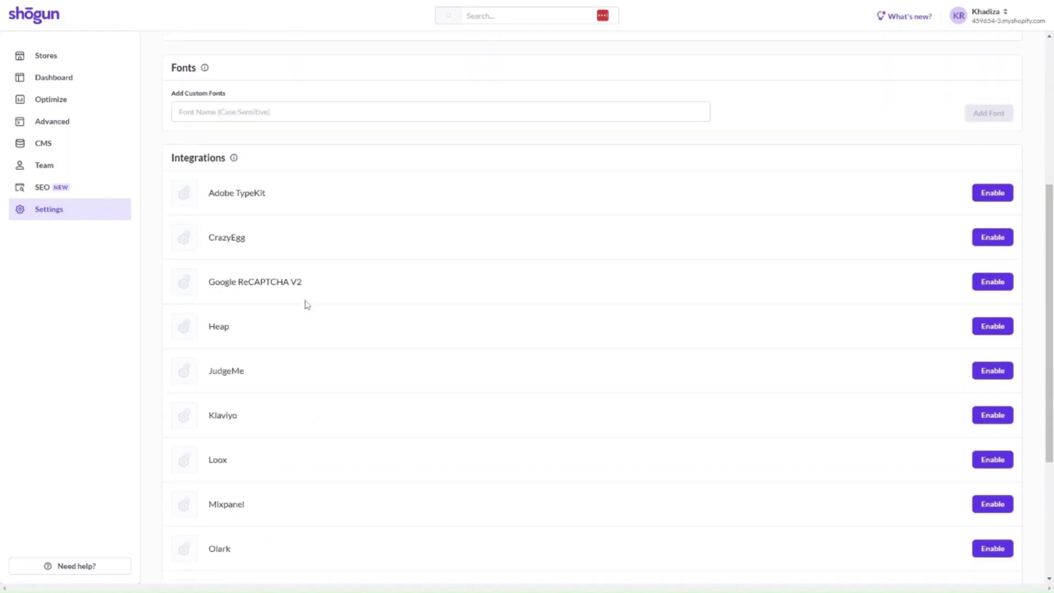
scroll(277, 329, down, 2)
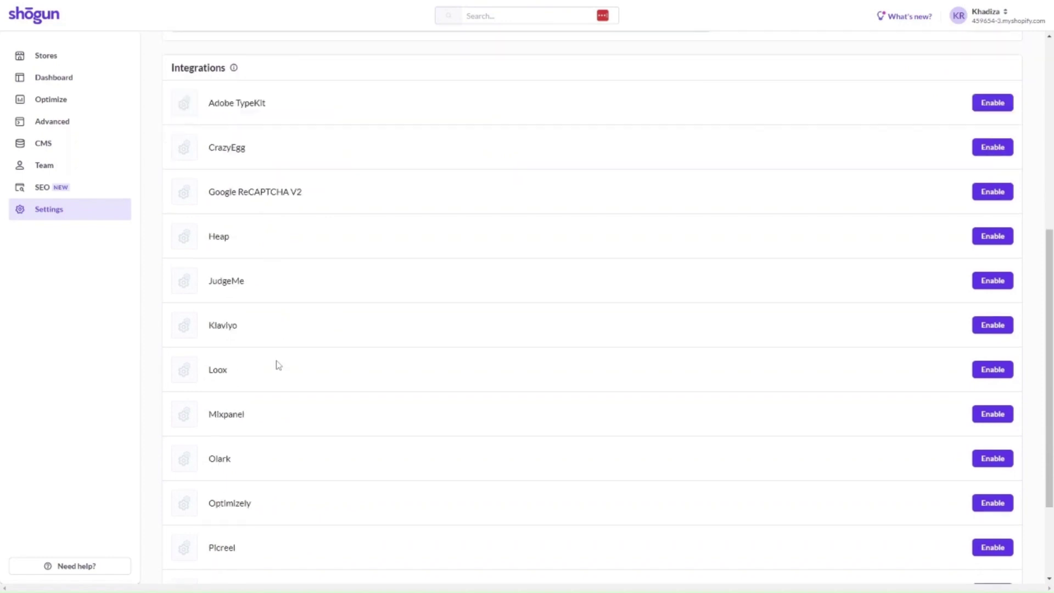
scroll(278, 365, down, 3)
scroll(278, 365, up, 4)
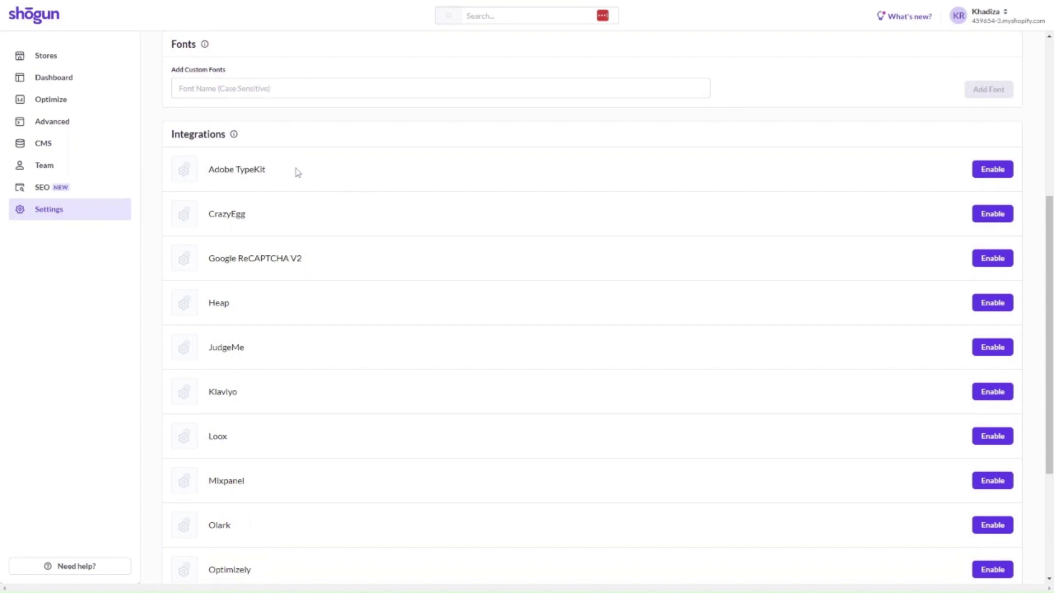
scroll(298, 384, down, 2)
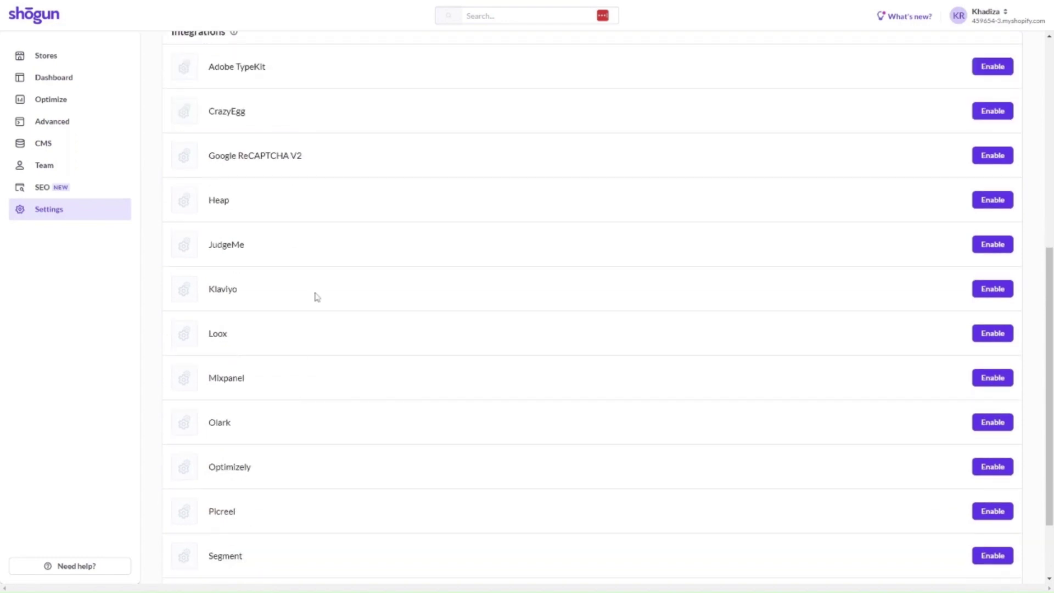
scroll(317, 297, up, 3)
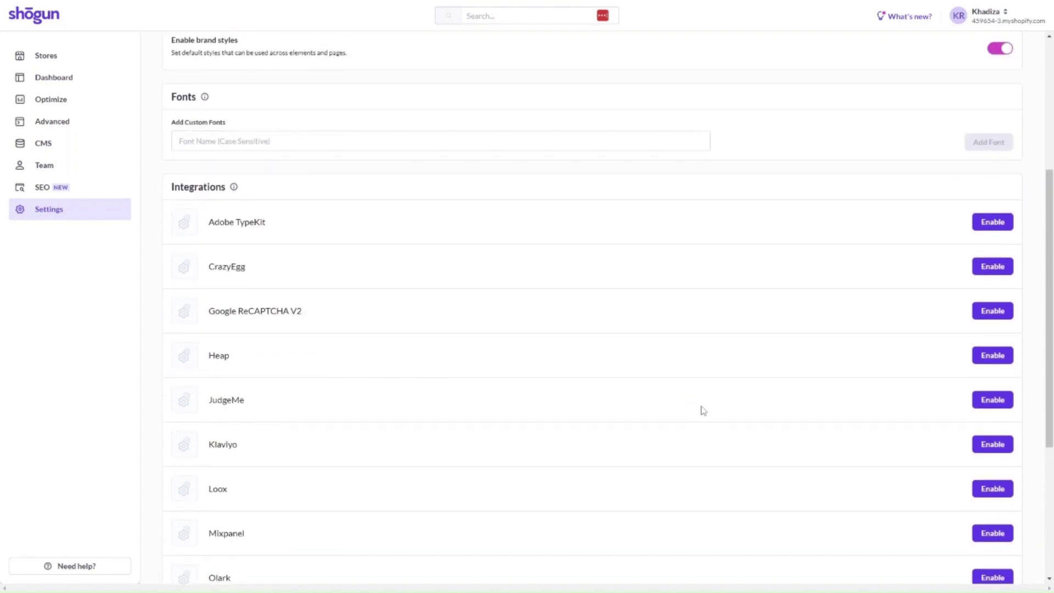
scroll(704, 410, up, 5)
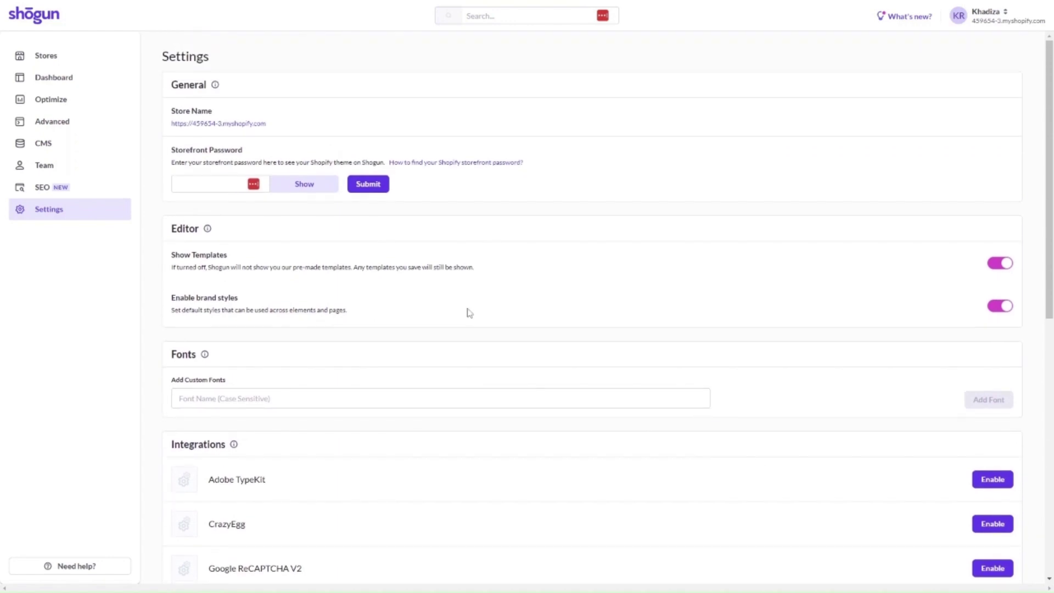
Review the SEO insights, the team members and the stores overview
click(62, 189)
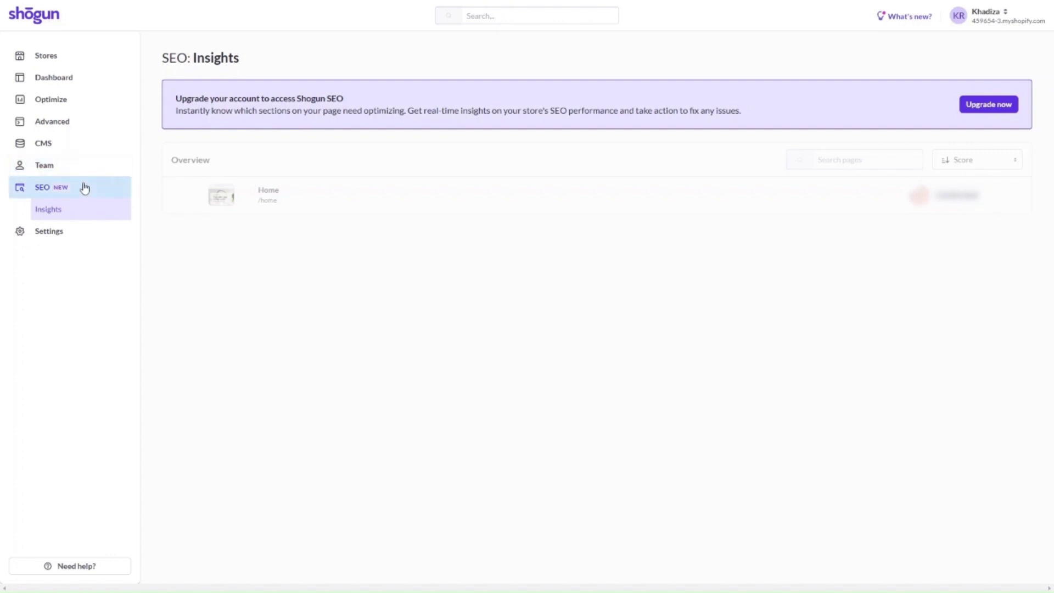
click(84, 187)
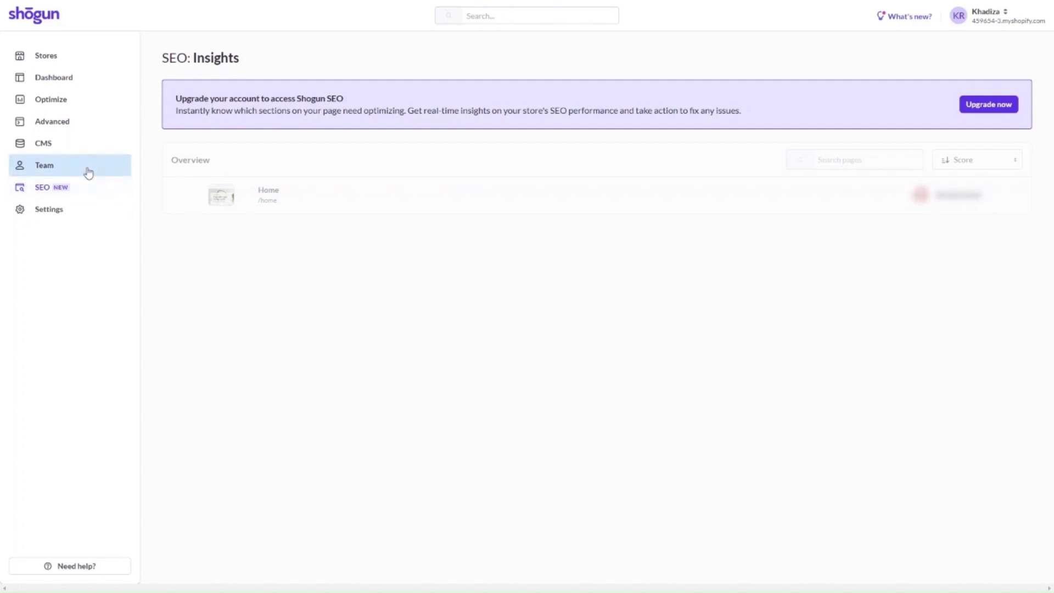
click(87, 172)
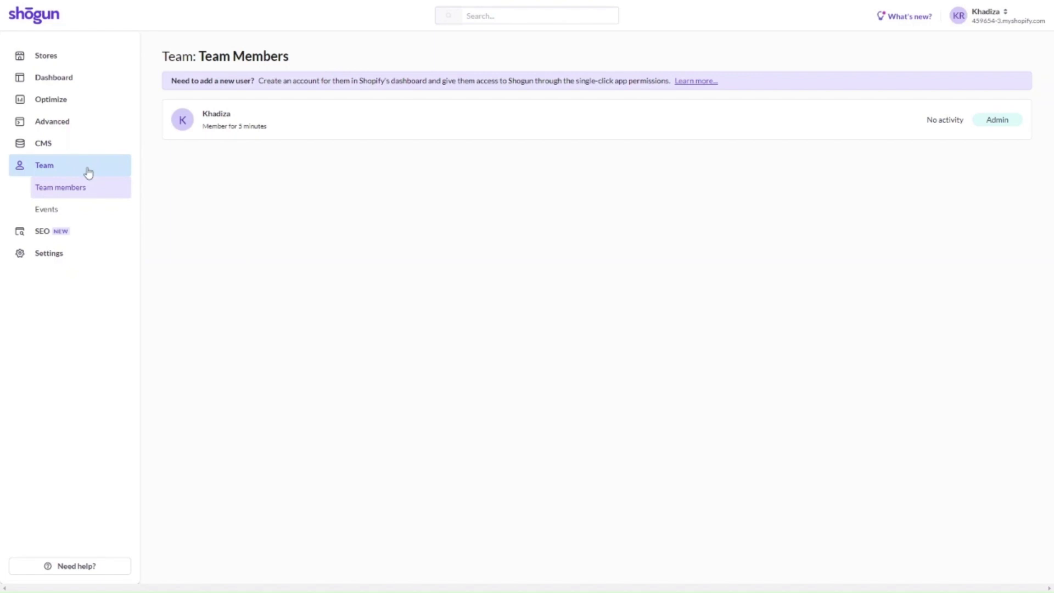
click(74, 55)
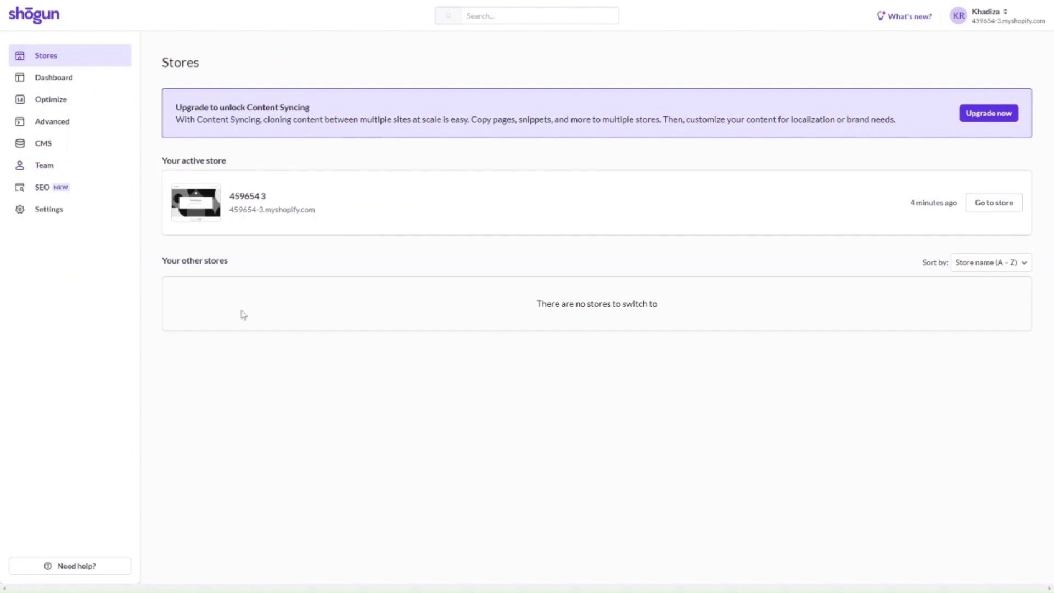
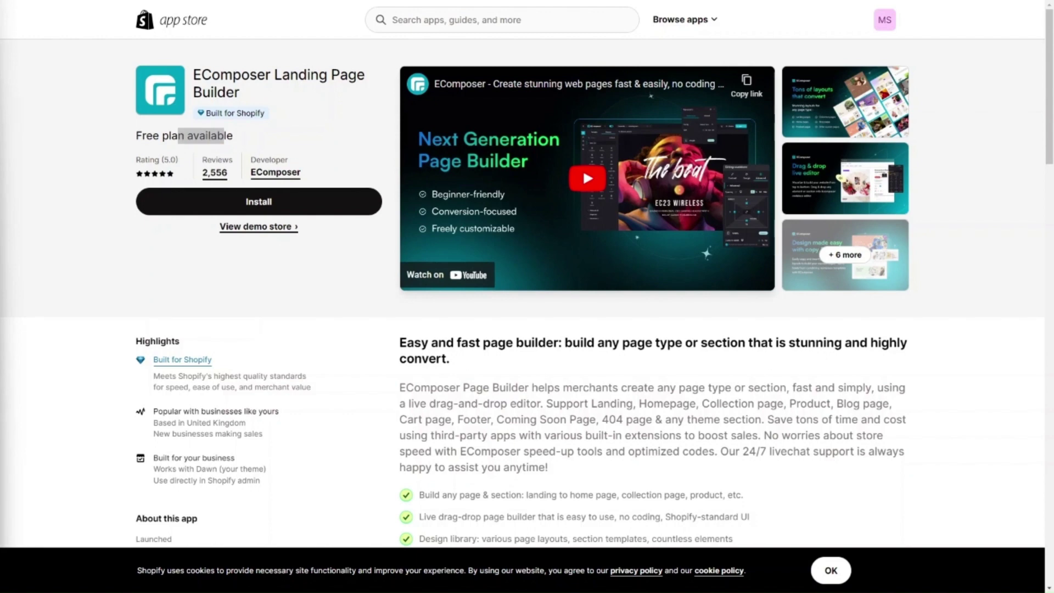
On the Shopify App Store, read the EComposer Landing Page Builder description and compare its Free, Standard, Pro and Premium plans
scroll(711, 355, down, 3)
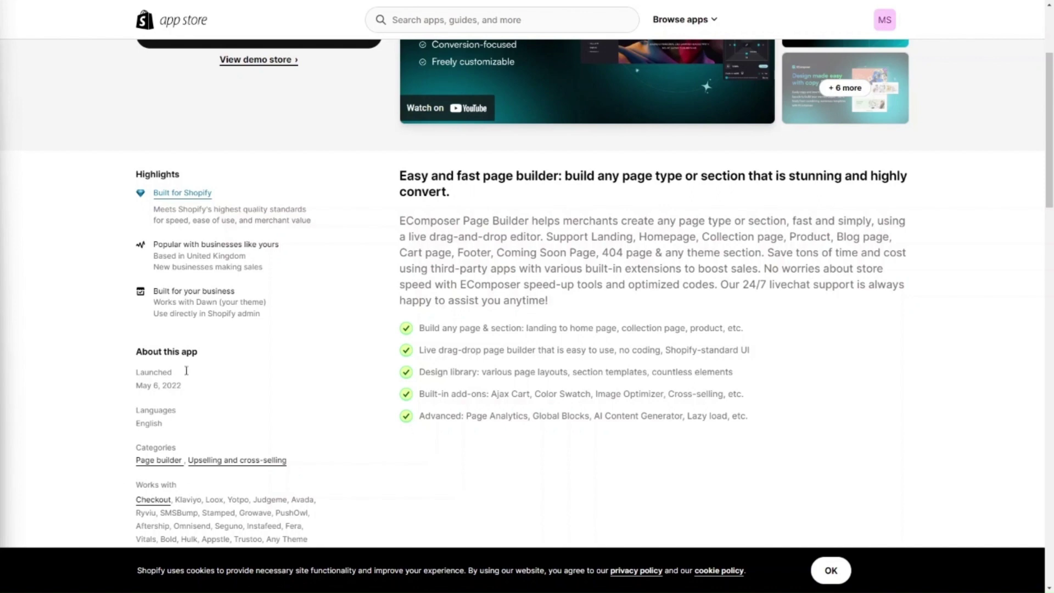
scroll(615, 367, down, 1)
scroll(620, 364, up, 3)
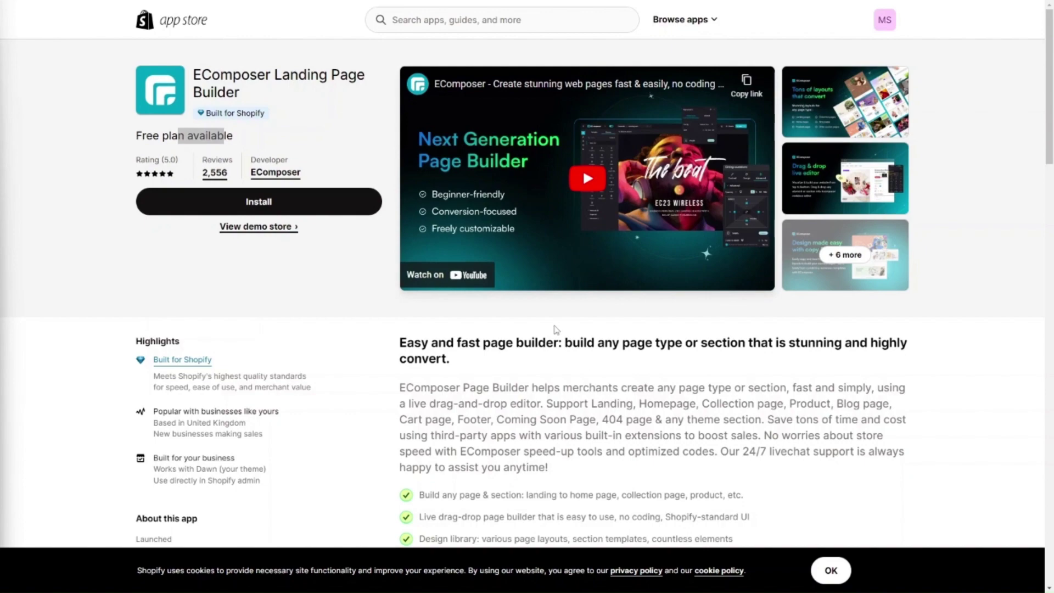
scroll(557, 340, down, 10)
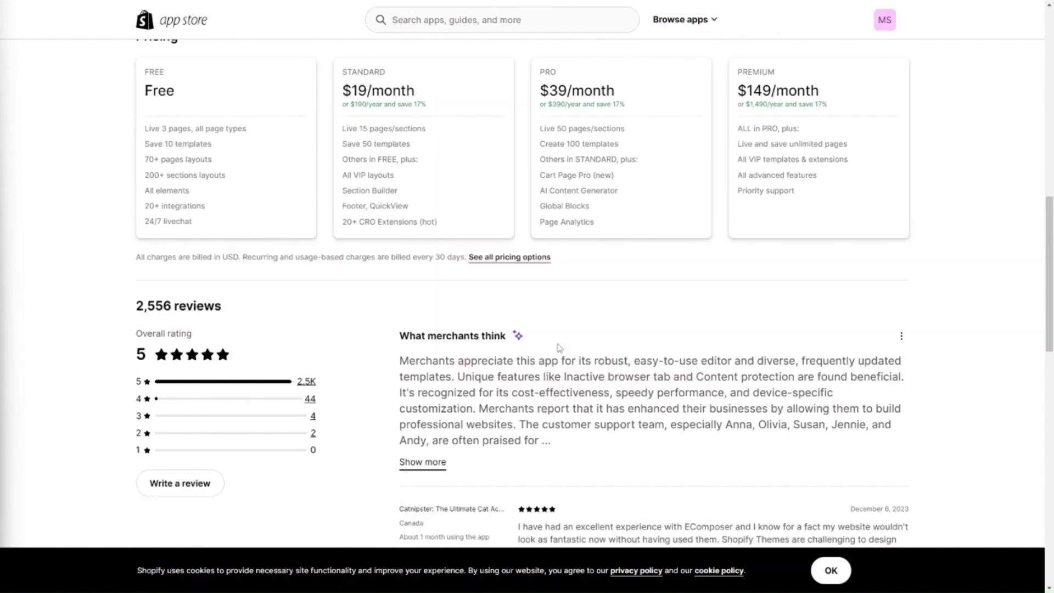
scroll(559, 347, up, 2)
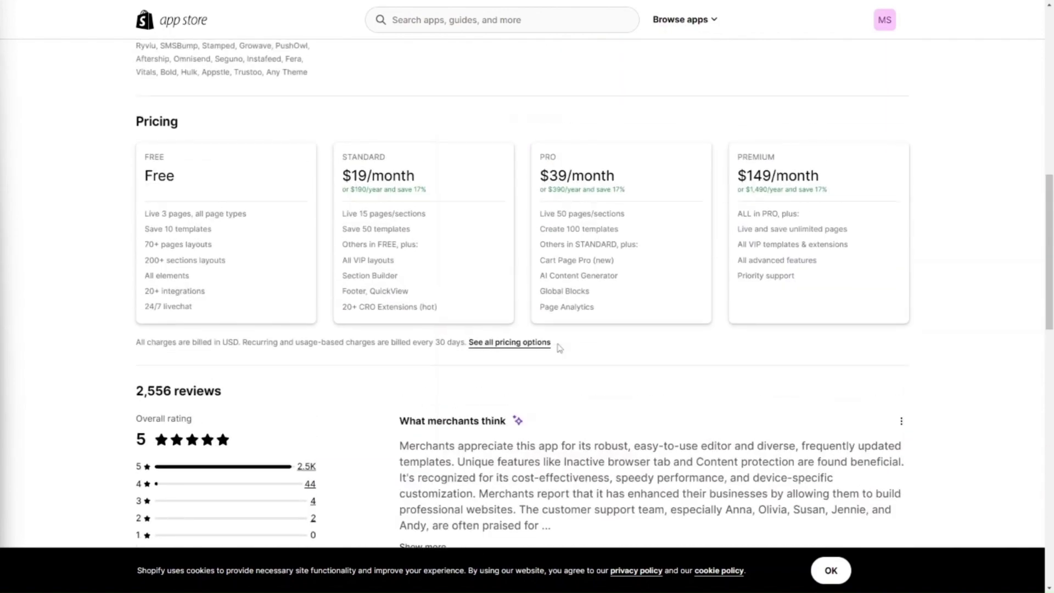
scroll(372, 286, up, 1)
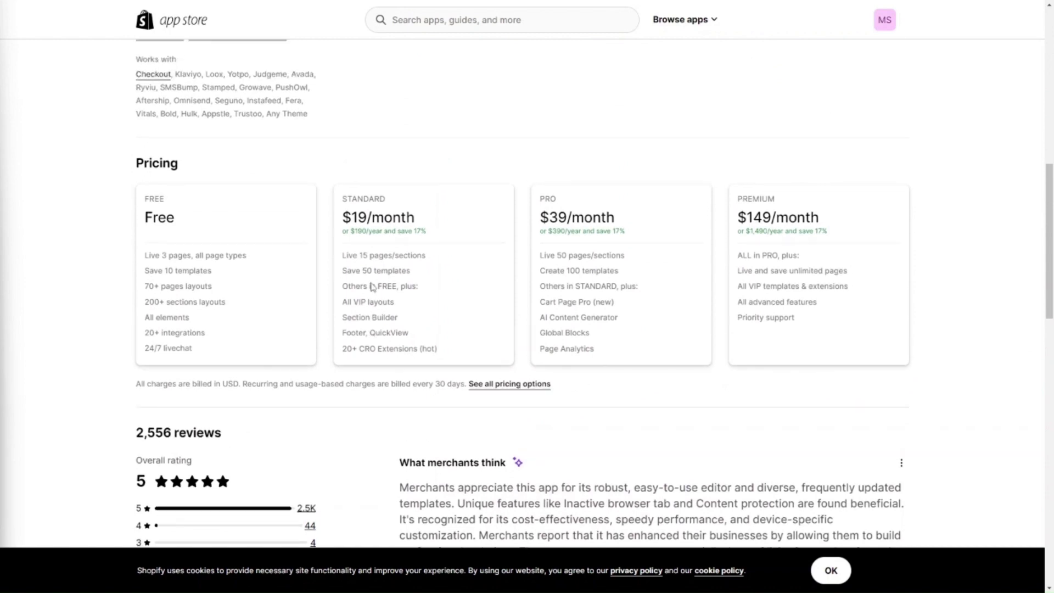
scroll(372, 287, down, 1)
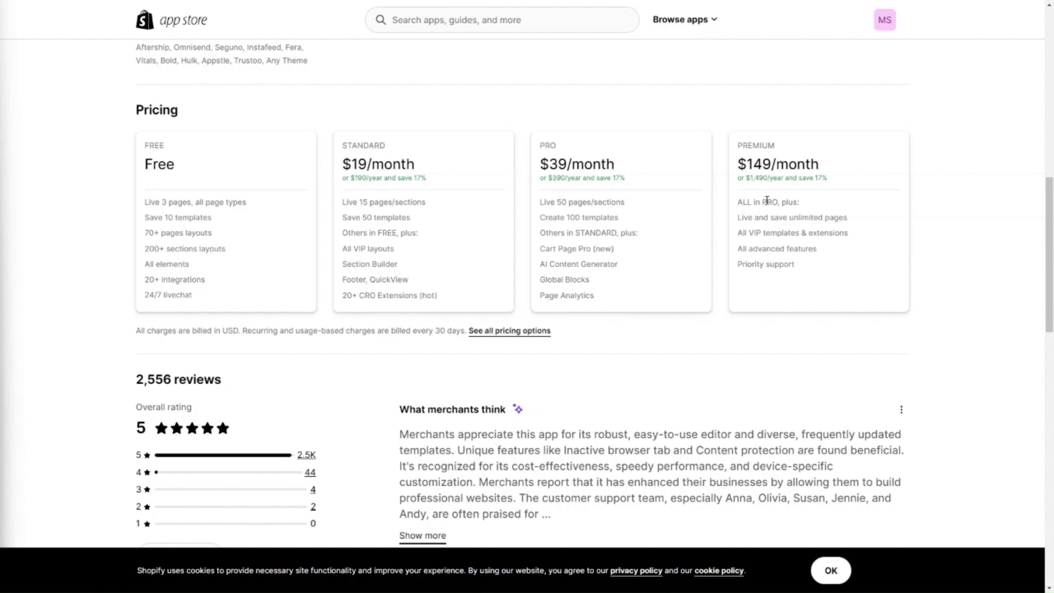
scroll(766, 198, up, 1)
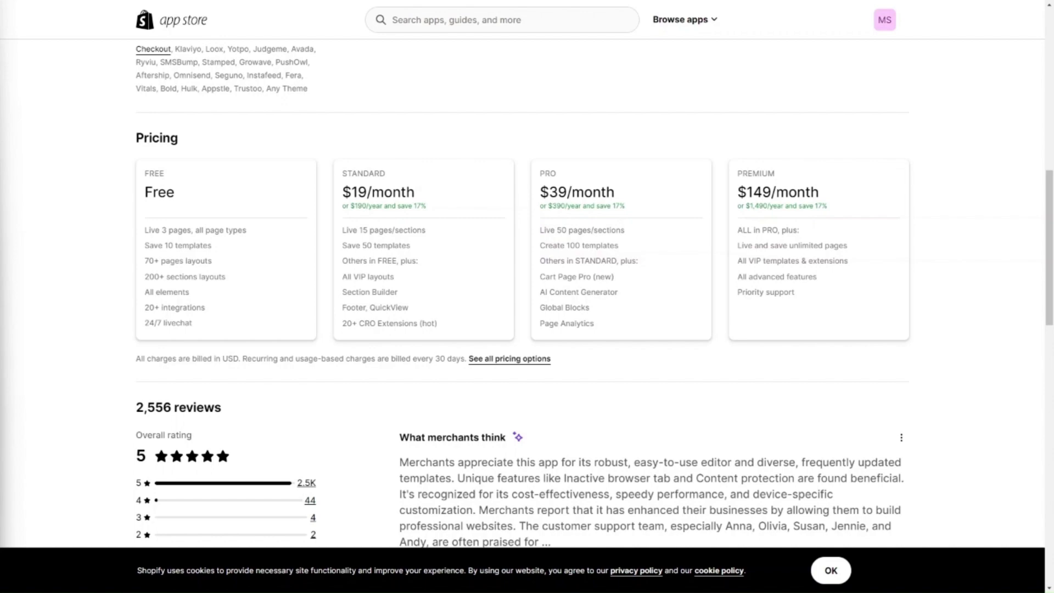
Install EComposer Landing Page Builder on the Shopify store and collapse the trial notice
scroll(432, 297, up, 10)
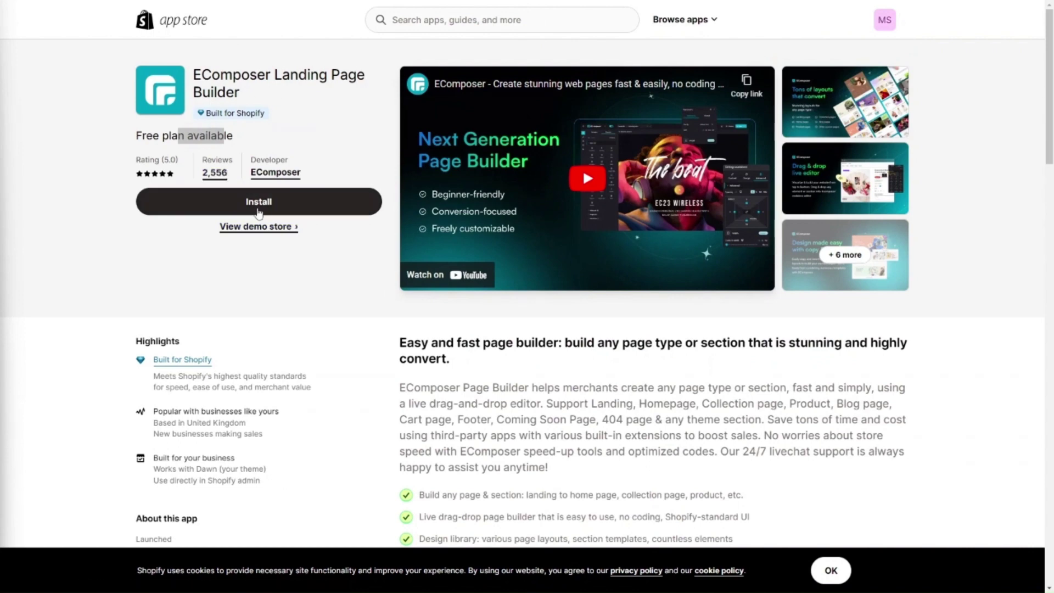
click(266, 204)
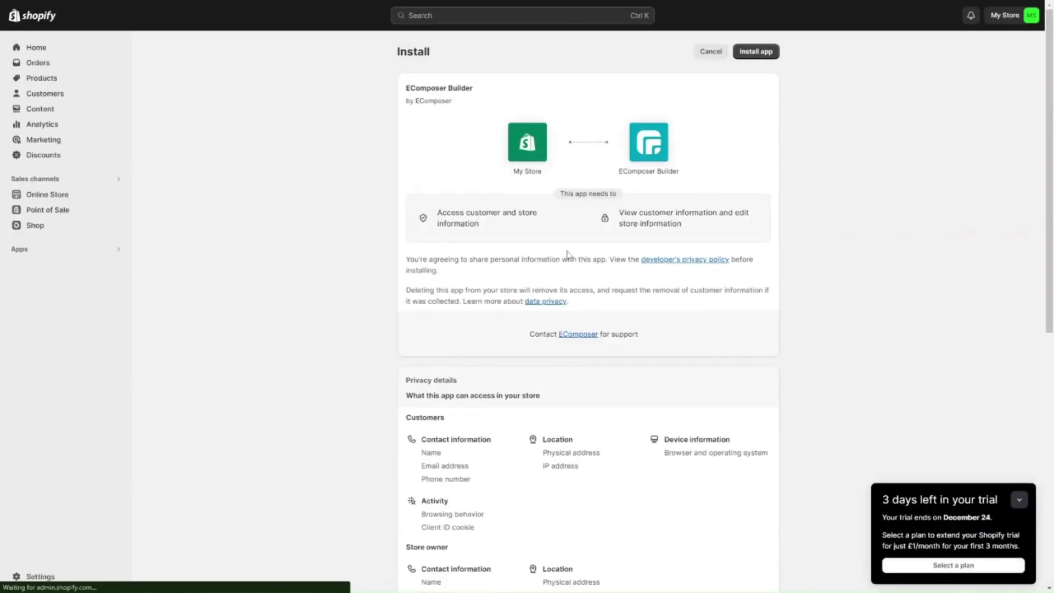
click(766, 59)
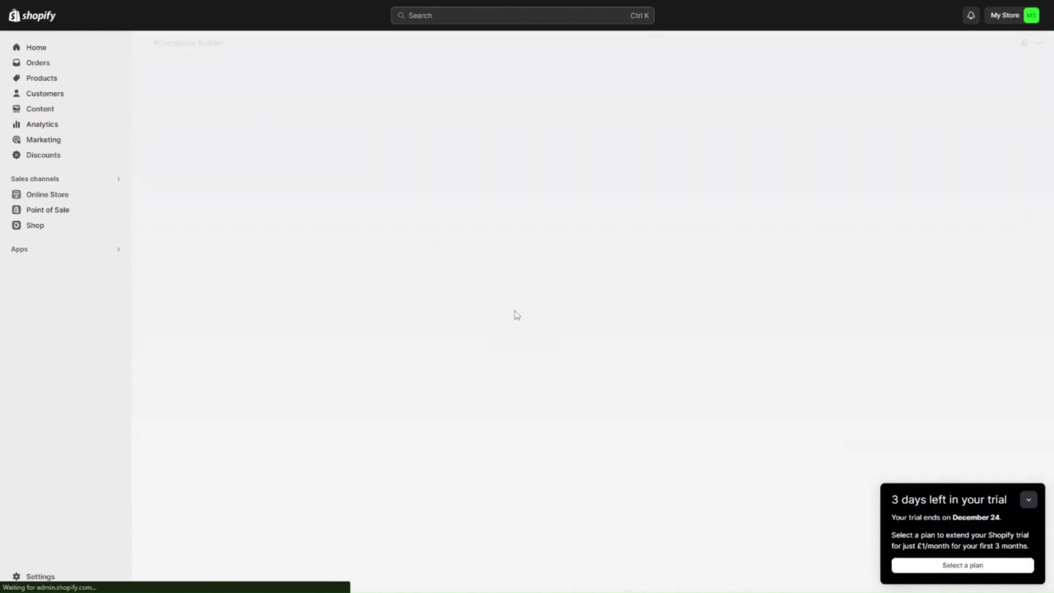
click(1029, 500)
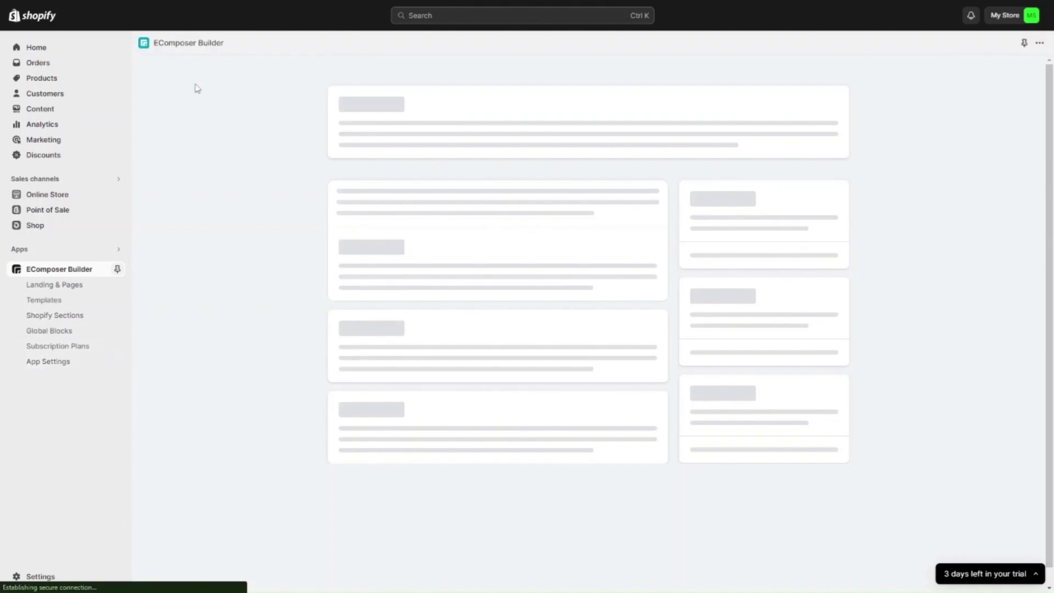
Start the EComposer onboarding and choose the published Dawn theme as the theme to work on
click(44, 300)
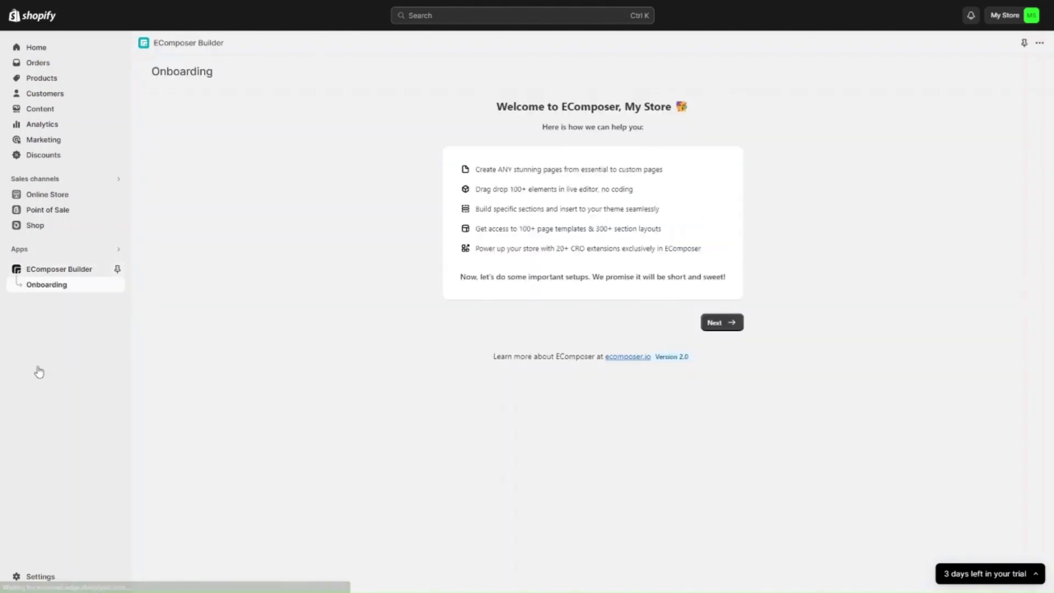
click(714, 322)
click(577, 193)
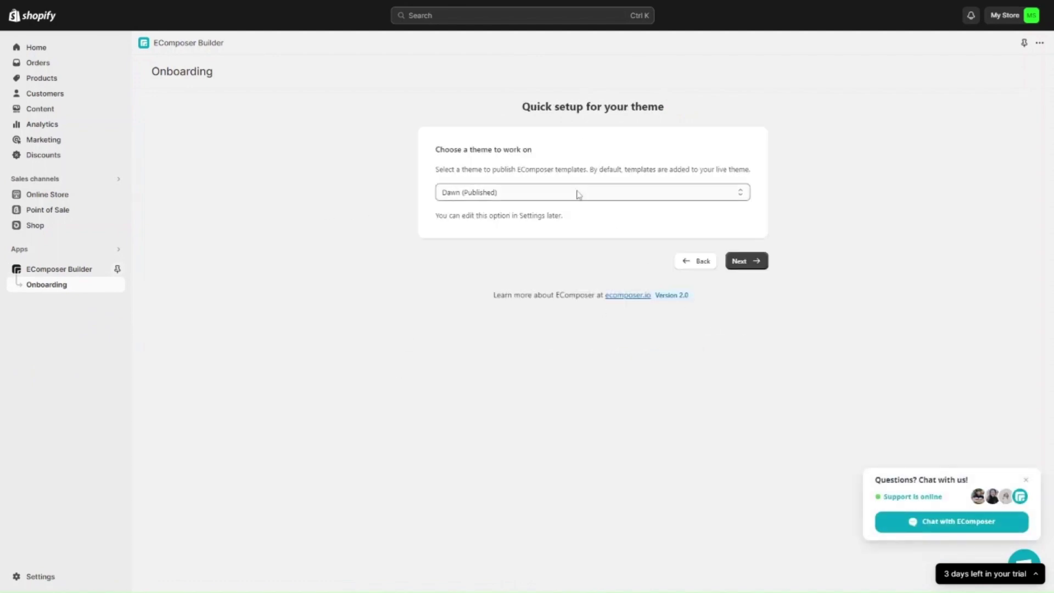
click(593, 204)
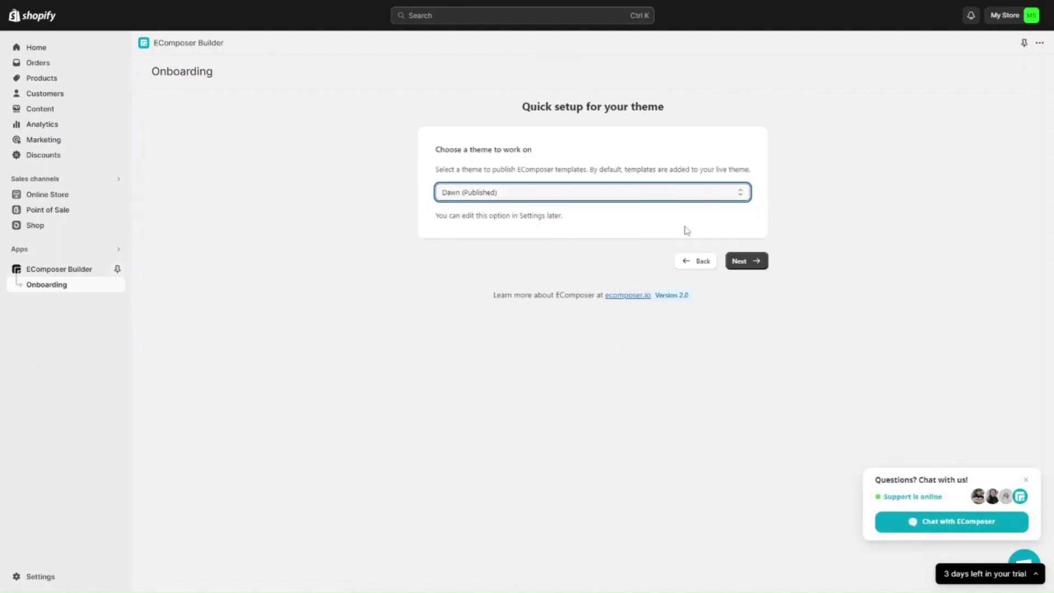
click(745, 261)
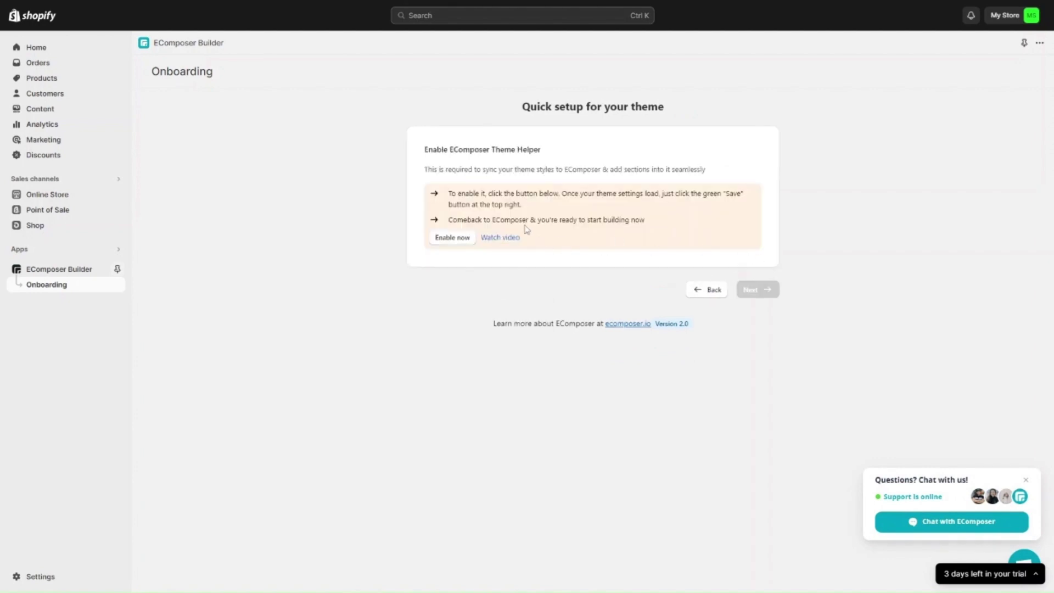
Enable the EComposer Theme Helper app embed in the Dawn theme, save the theme and return to the onboarding
click(449, 239)
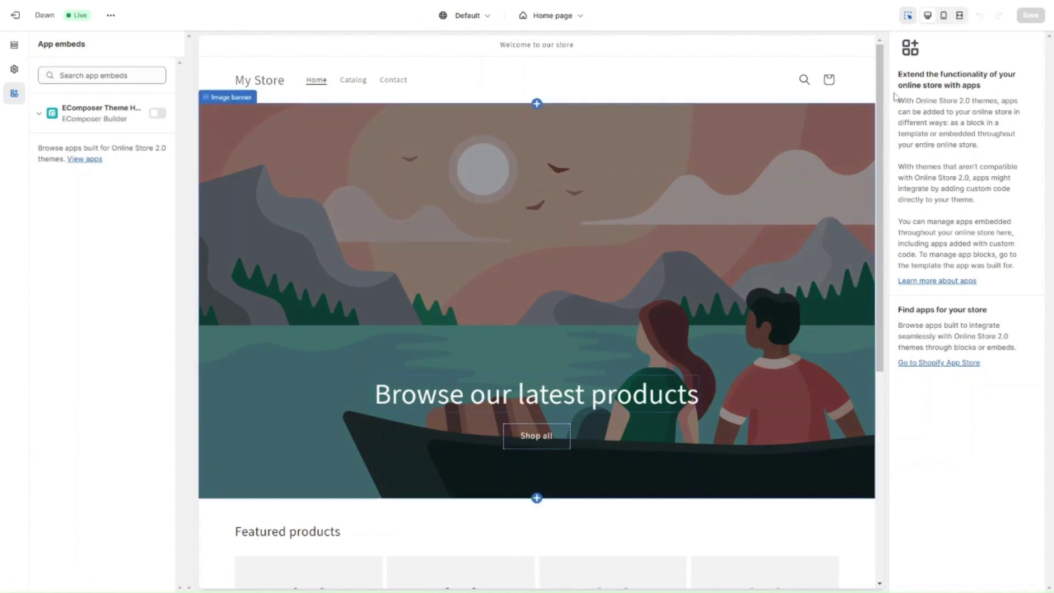
scroll(248, 250, down, 6)
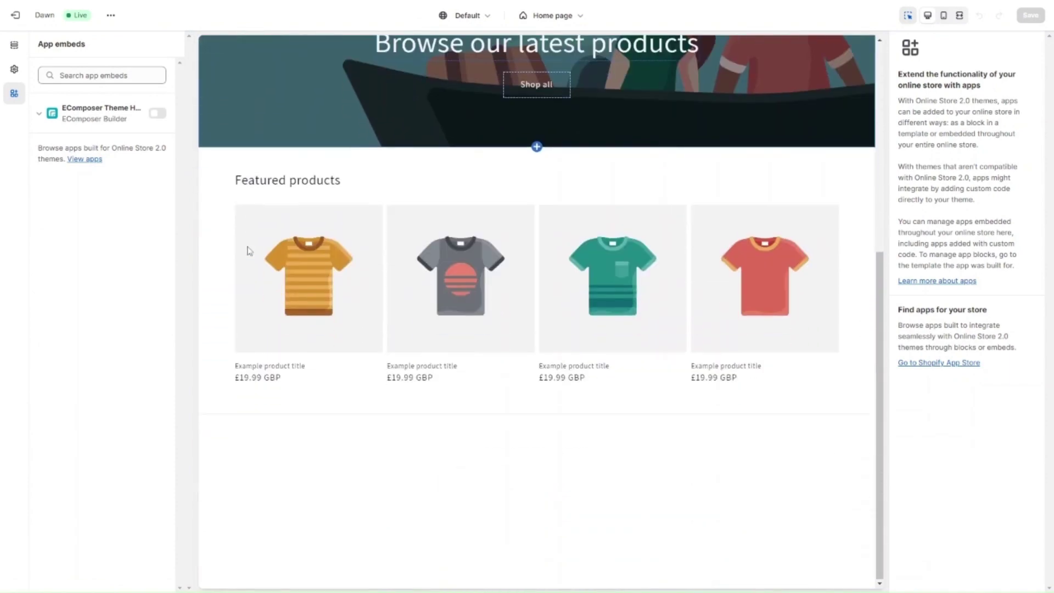
scroll(248, 250, up, 3)
scroll(247, 251, up, 3)
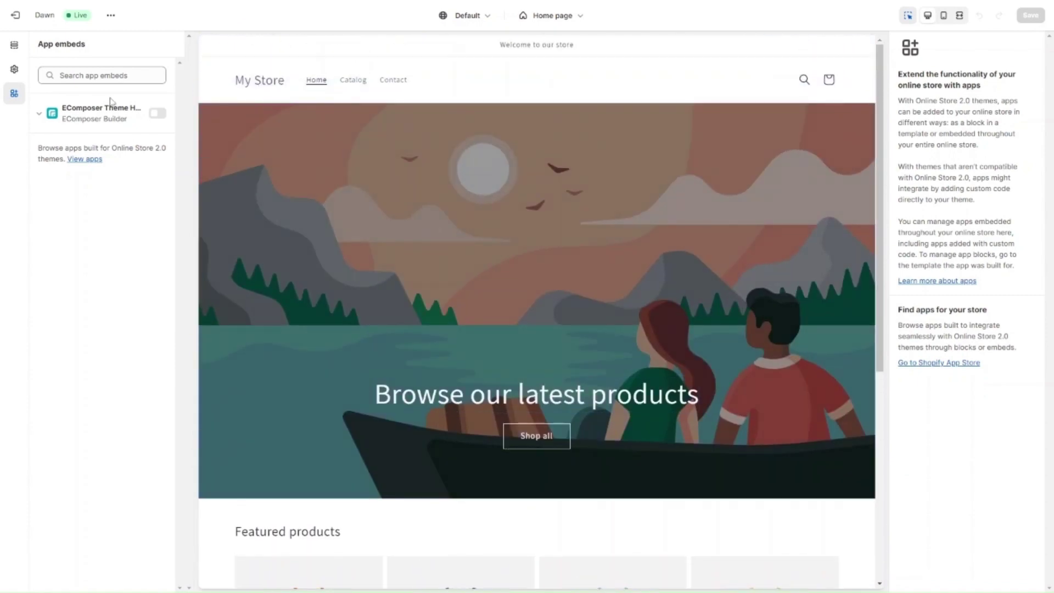
click(44, 118)
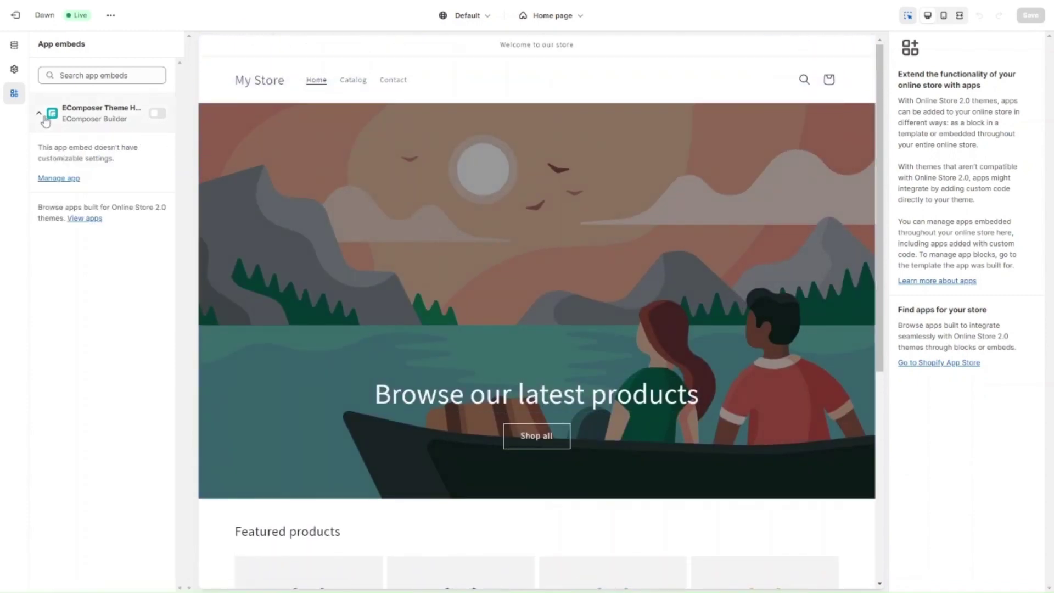
click(161, 116)
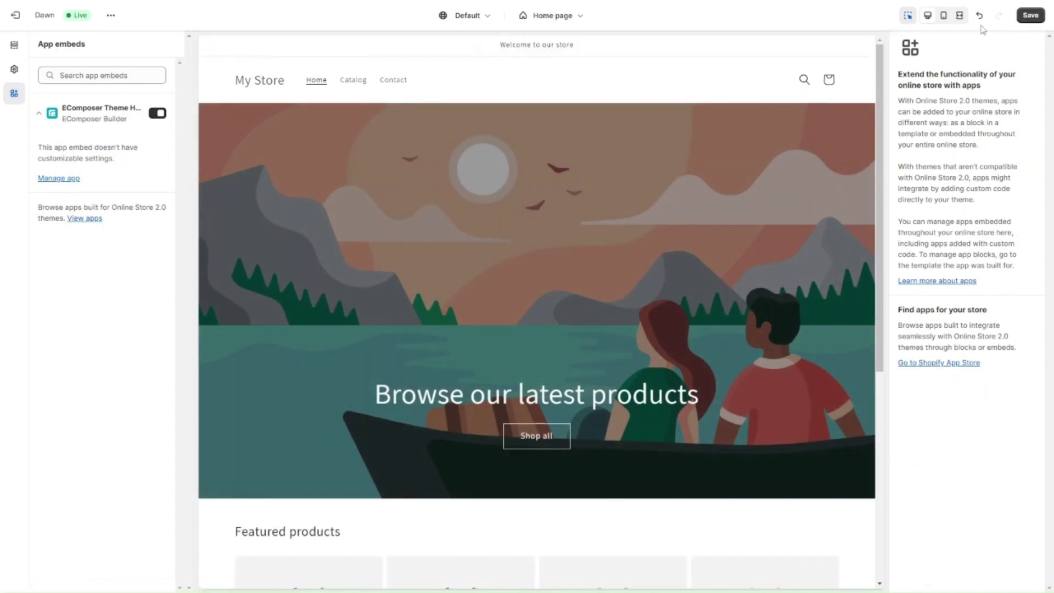
key(ctrl+s)
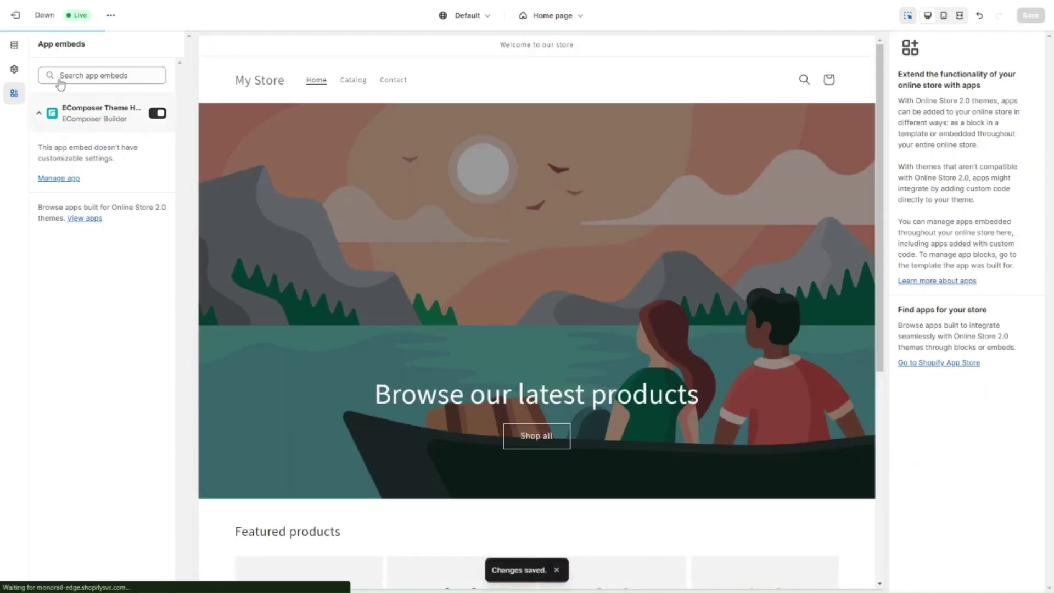
key(ctrl+w)
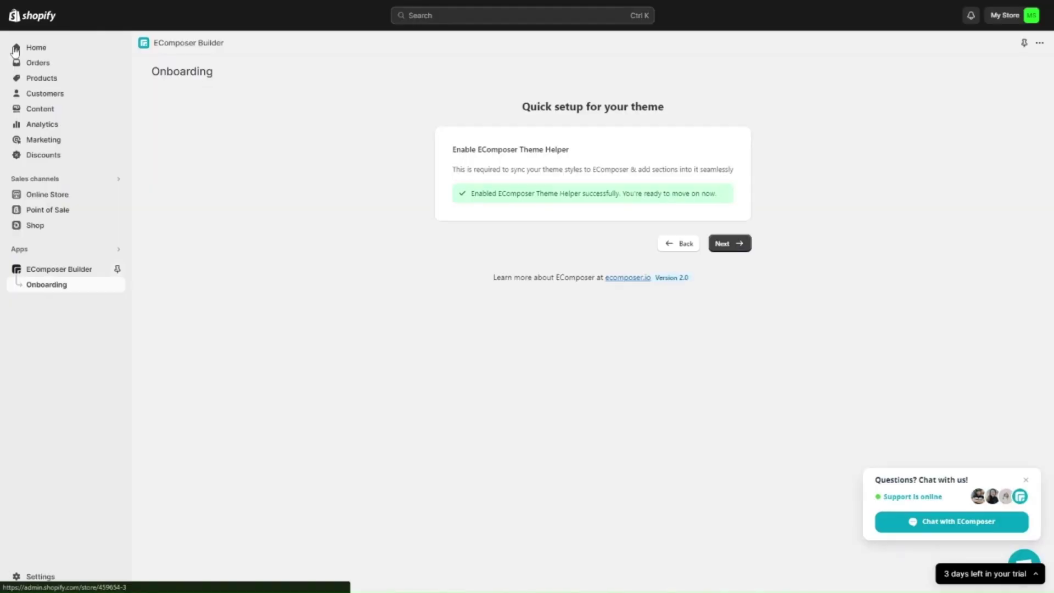
Open the Shopify home page and return to the EComposer Builder onboarding
click(15, 49)
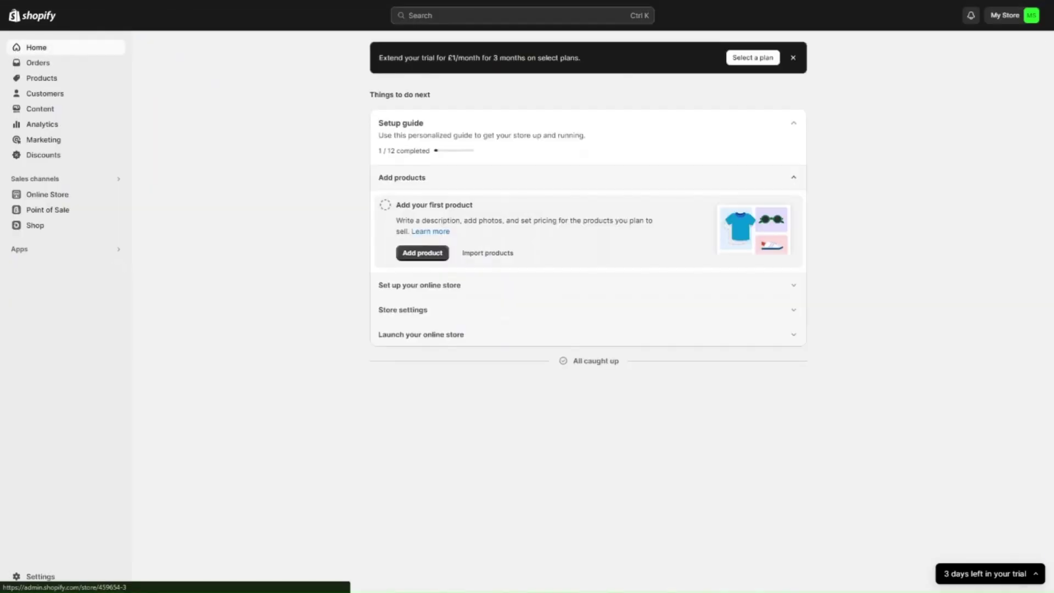
key(alt+Left)
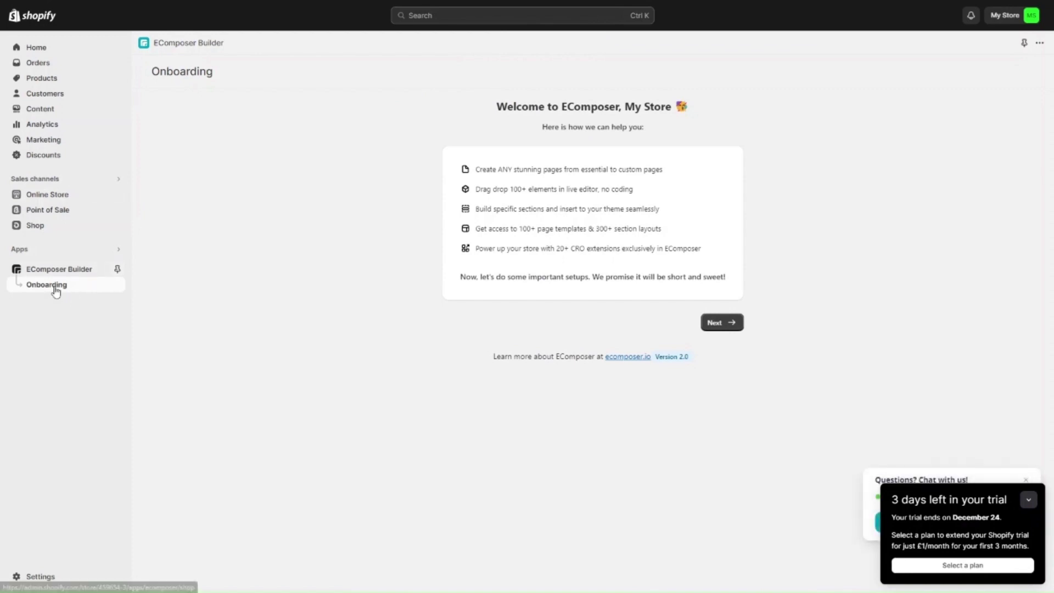
Pin the EComposer Builder app and complete the theme setup in its onboarding with the published Dawn theme
click(117, 269)
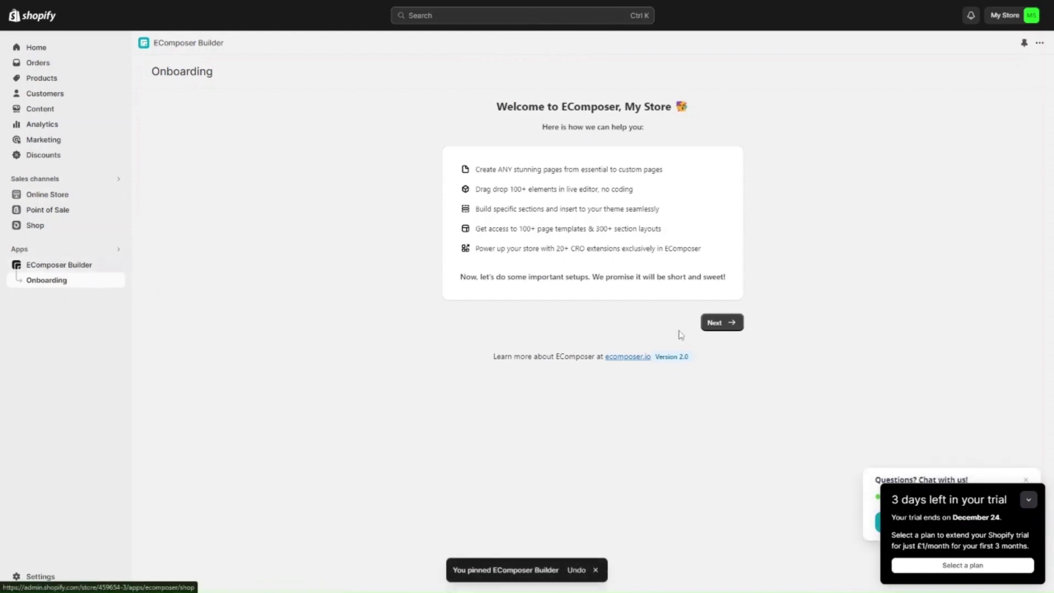
click(716, 323)
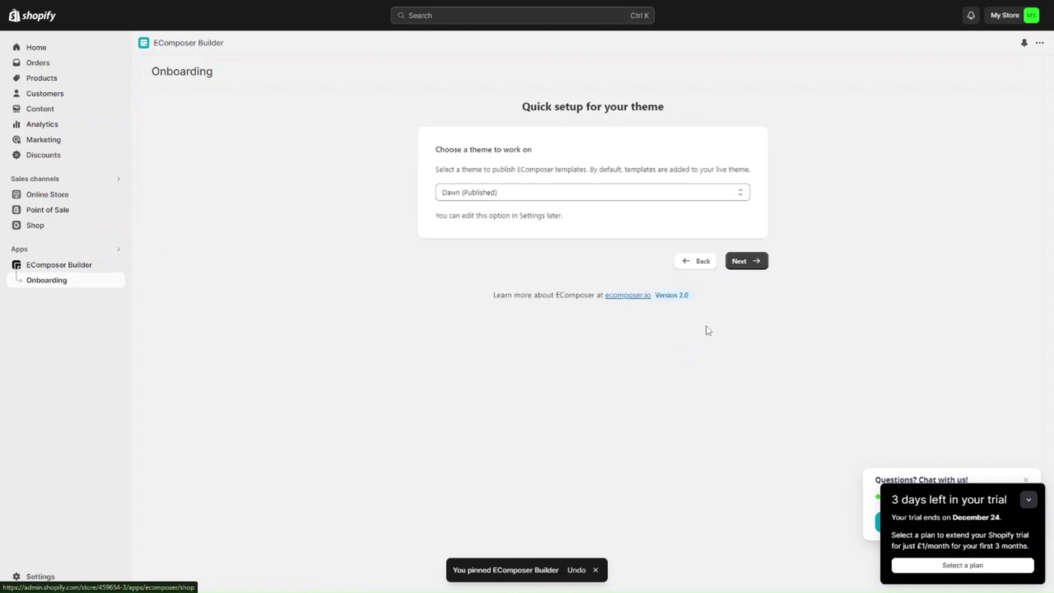
click(749, 266)
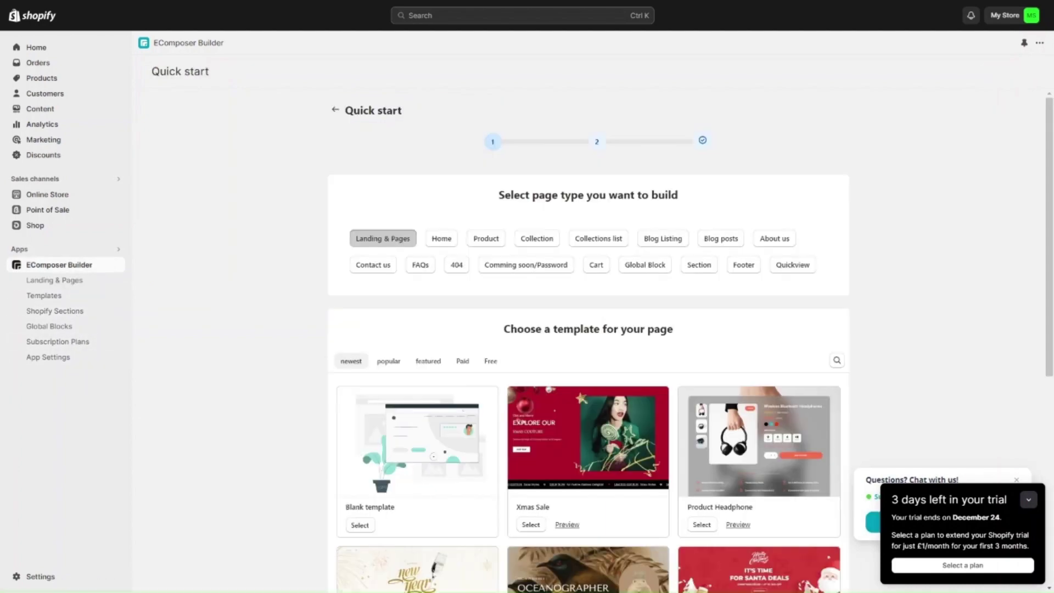
Browse the Landing & Pages templates and preview the Music Online Production template
scroll(607, 297, down, 6)
scroll(606, 297, down, 2)
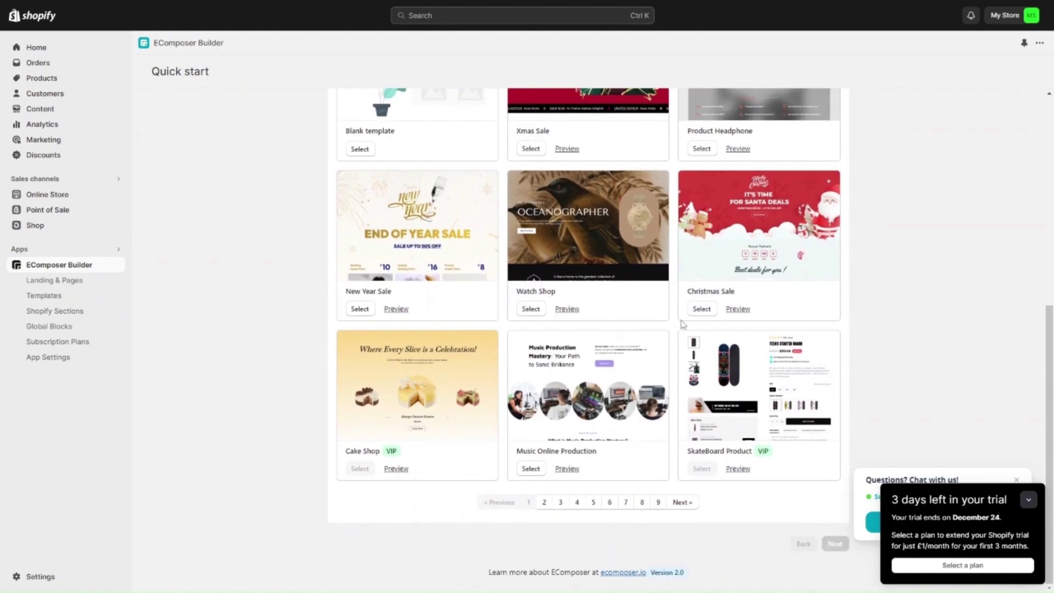
click(574, 468)
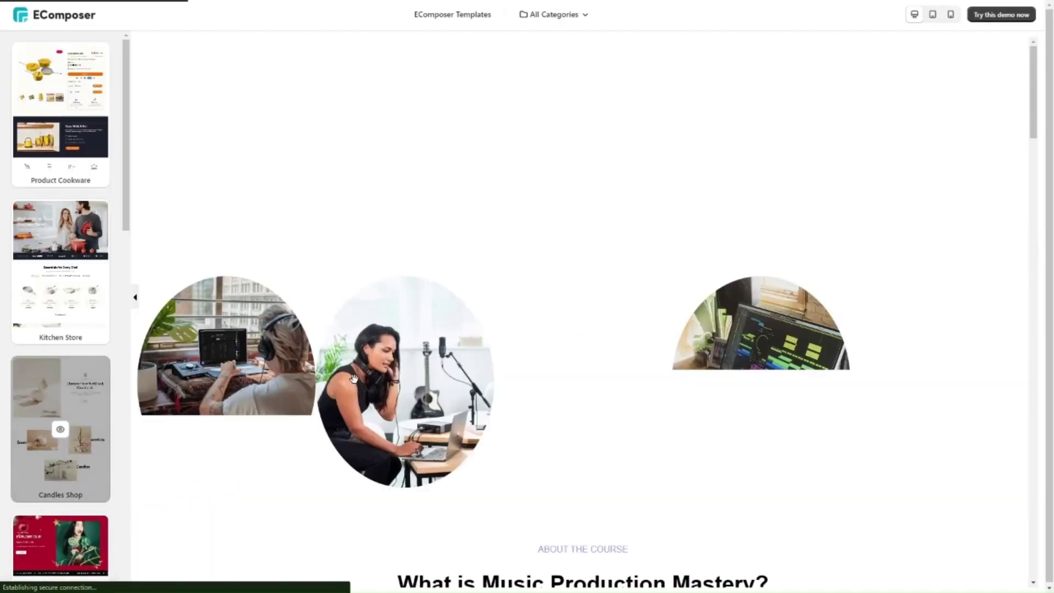
scroll(530, 388, down, 10)
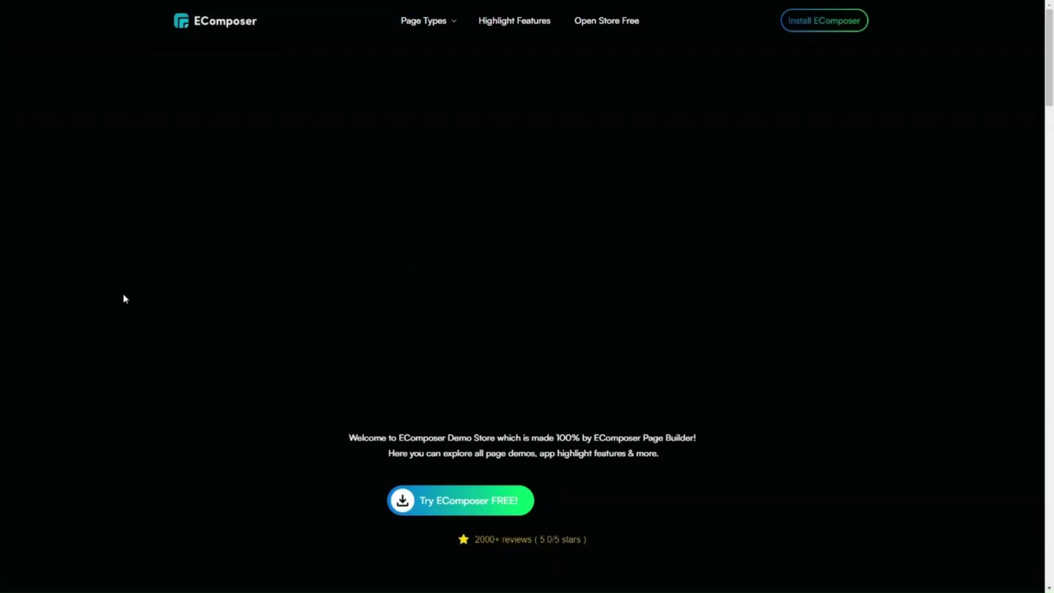
Look through the EComposer demo store page, then return to the Music Online Production preview and examine its course section
scroll(301, 388, down, 4)
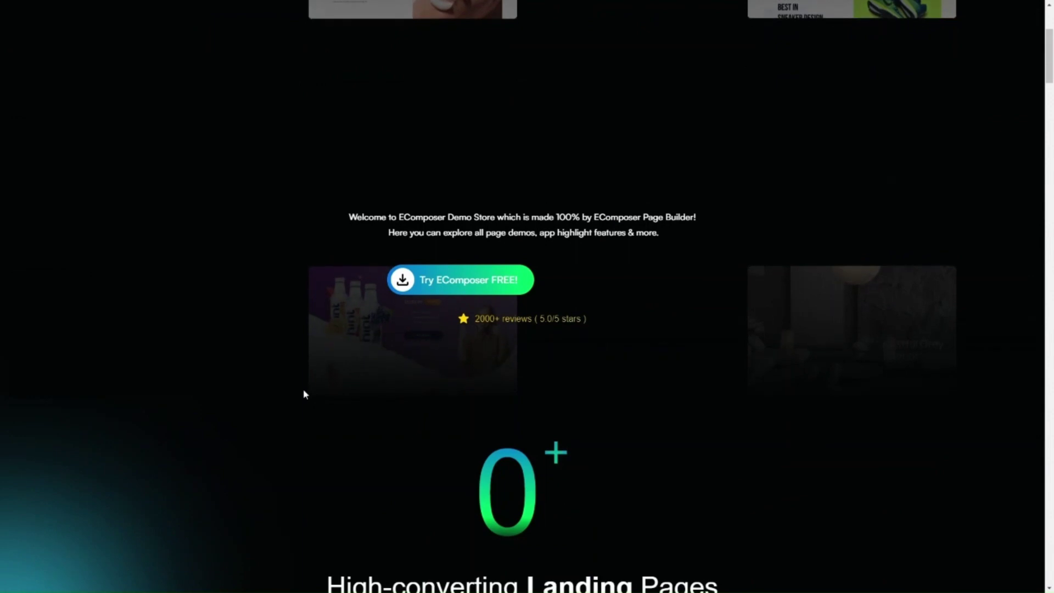
scroll(304, 394, down, 10)
scroll(302, 393, up, 15)
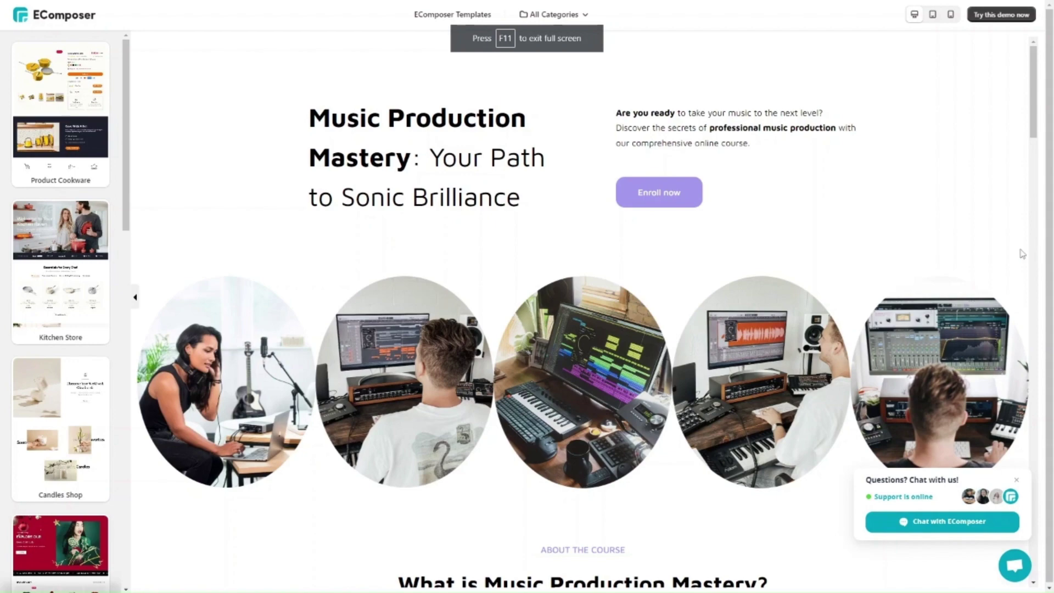
scroll(654, 425, down, 5)
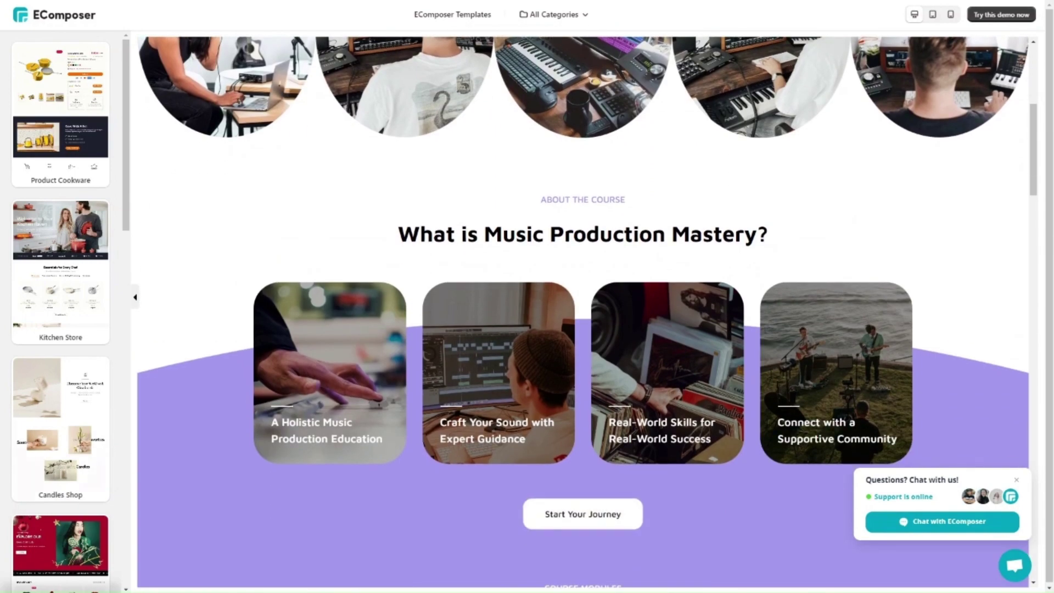
click(91, 297)
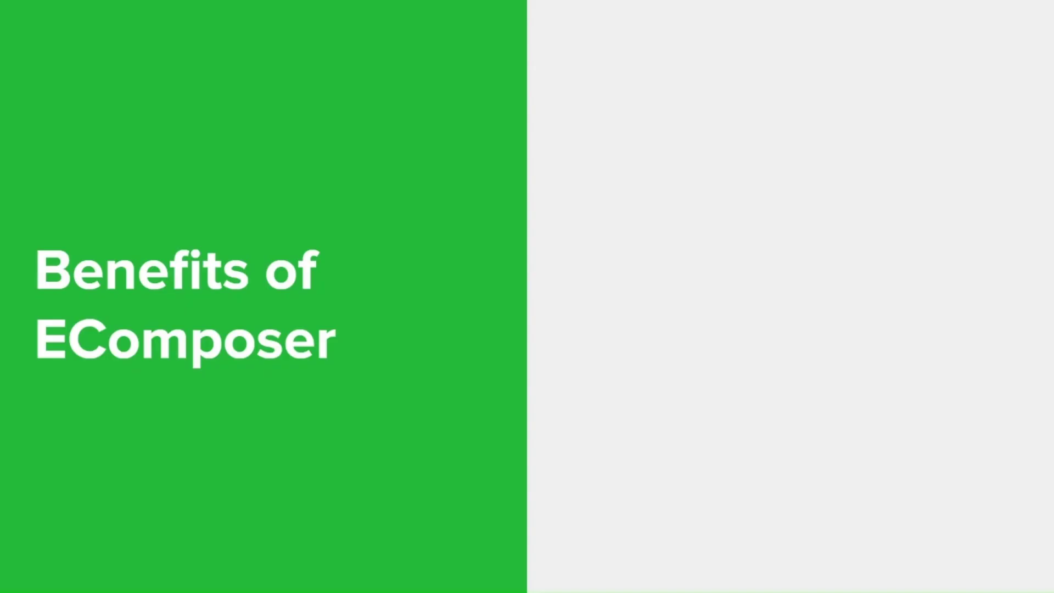
click(371, 308)
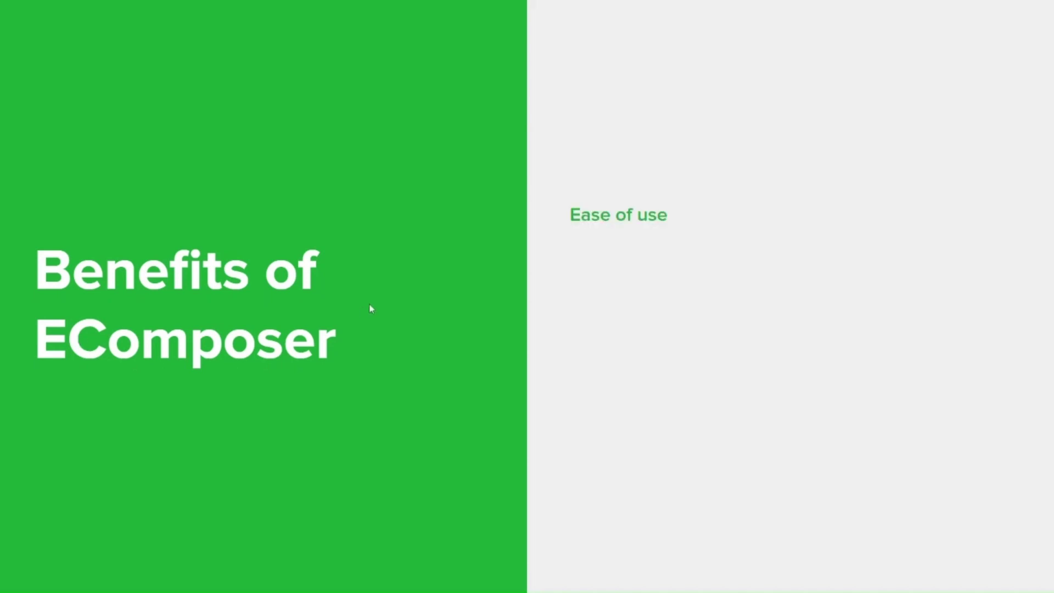